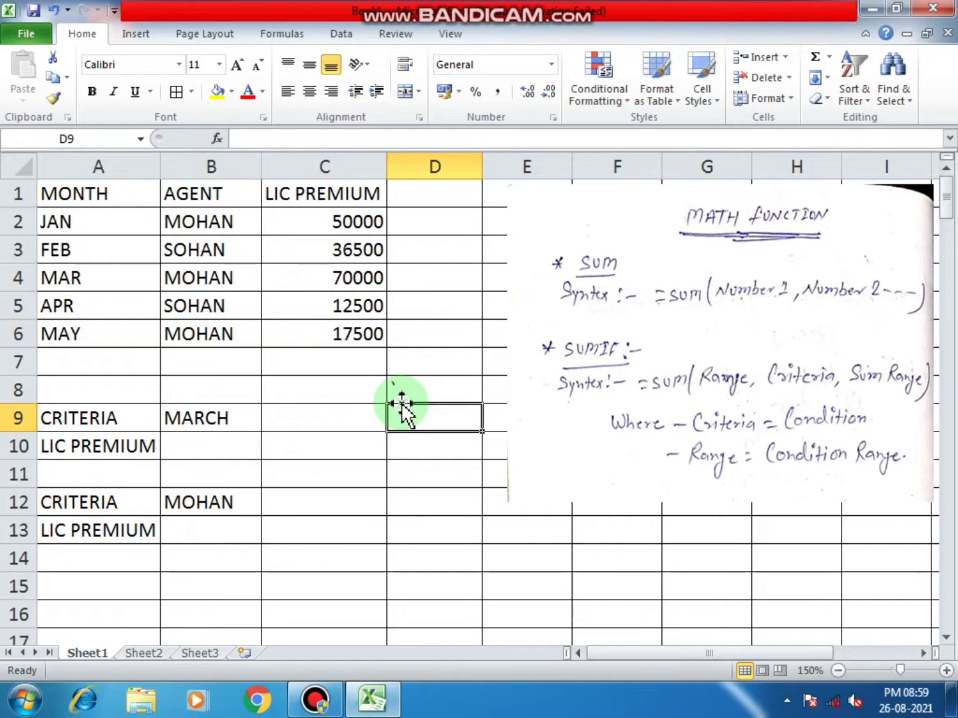
left_click(403, 385)
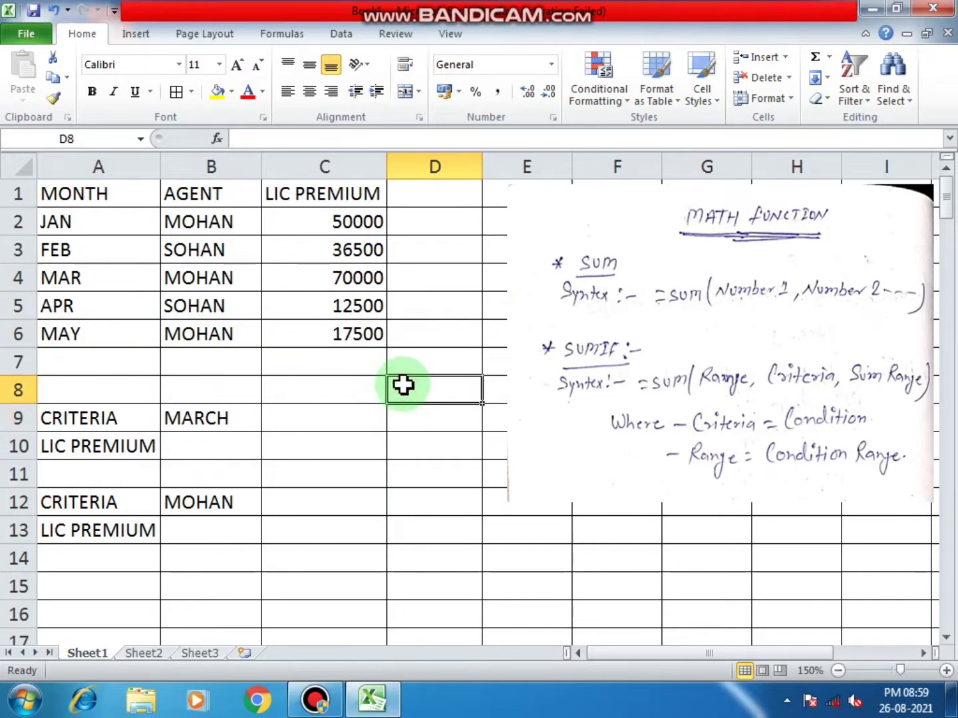
left_click(383, 429)
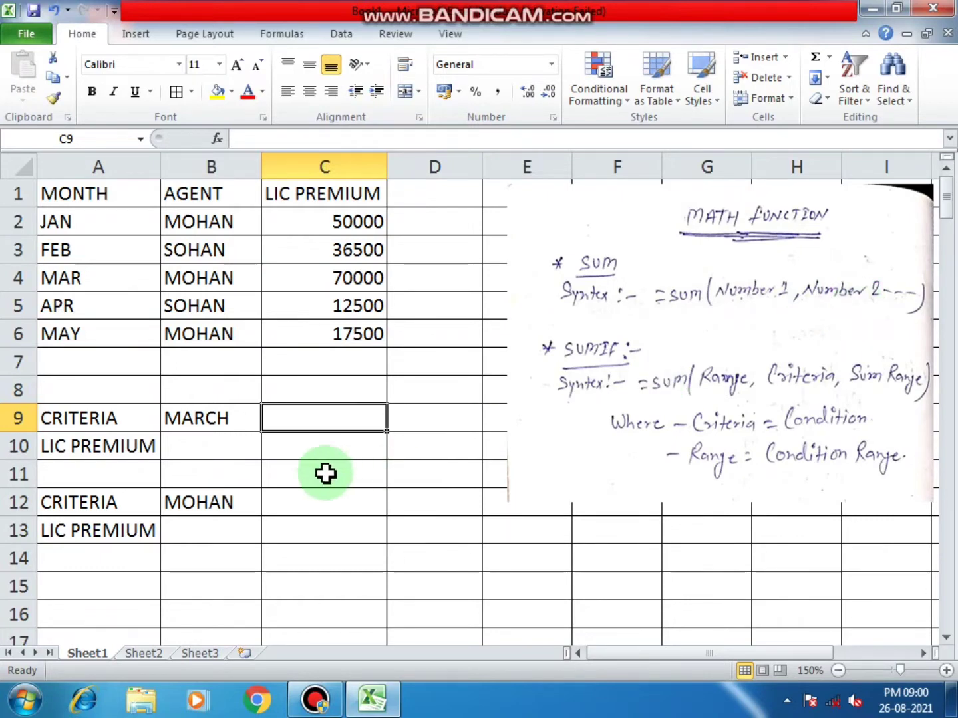
left_click(327, 392)
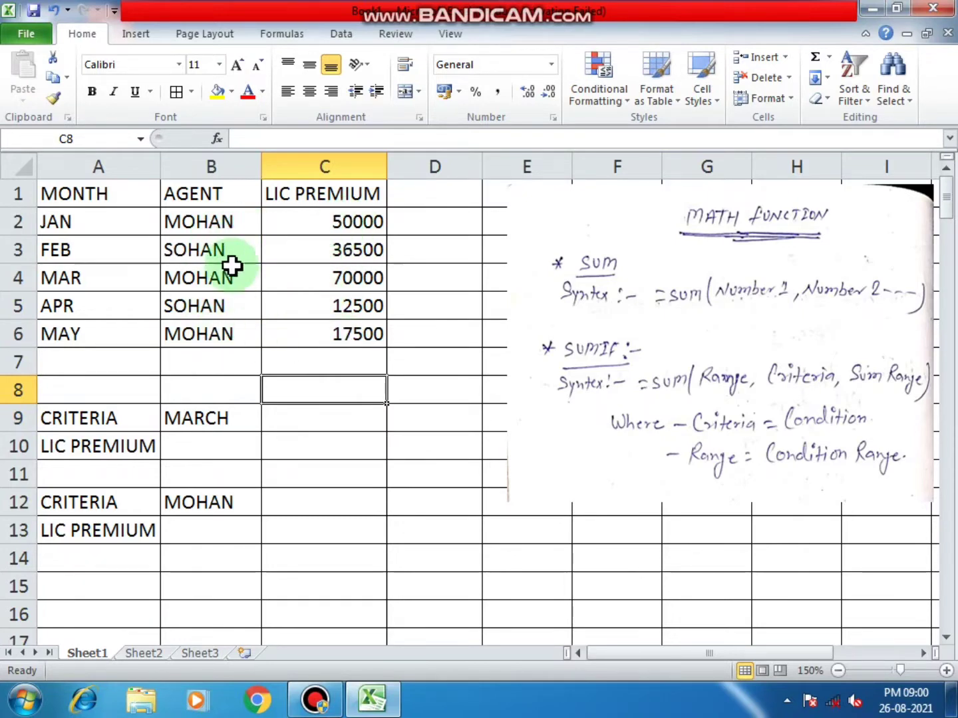
Total the five LIC premium amounts in C7 by listing each cell: =SUM(C2,C3,C4,C5,C6)
left_click(315, 368)
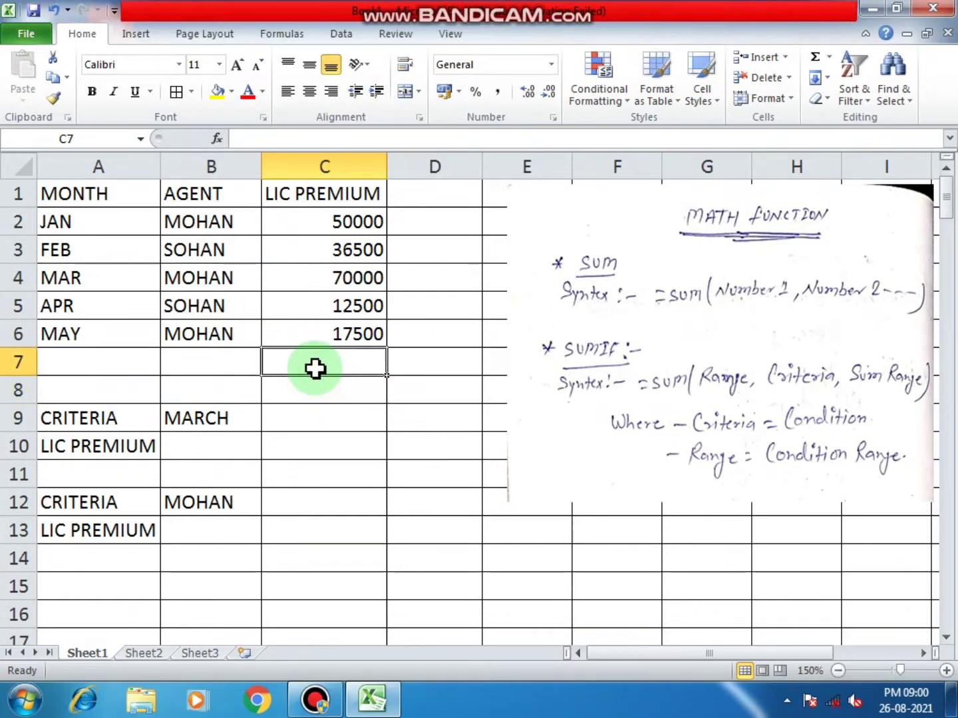
type("=SUM")
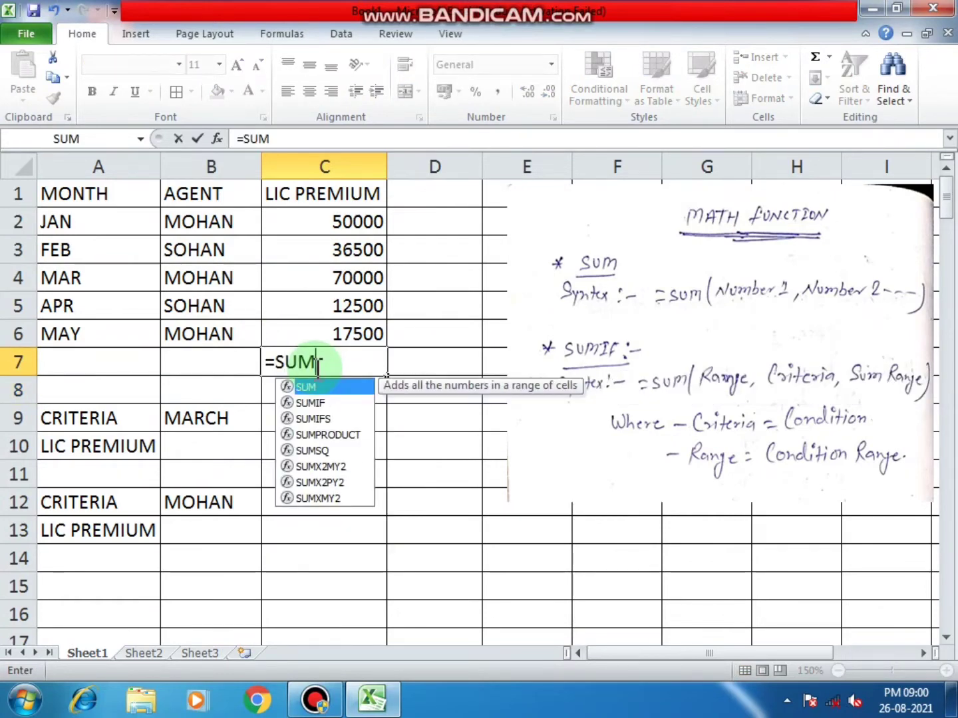
type("(")
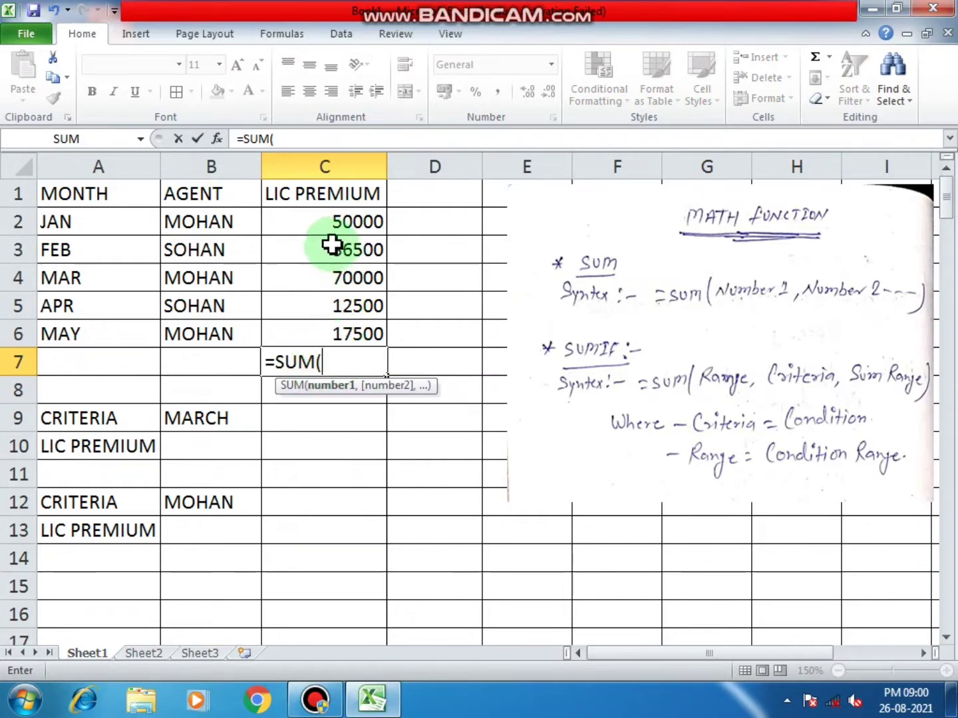
left_click(334, 232)
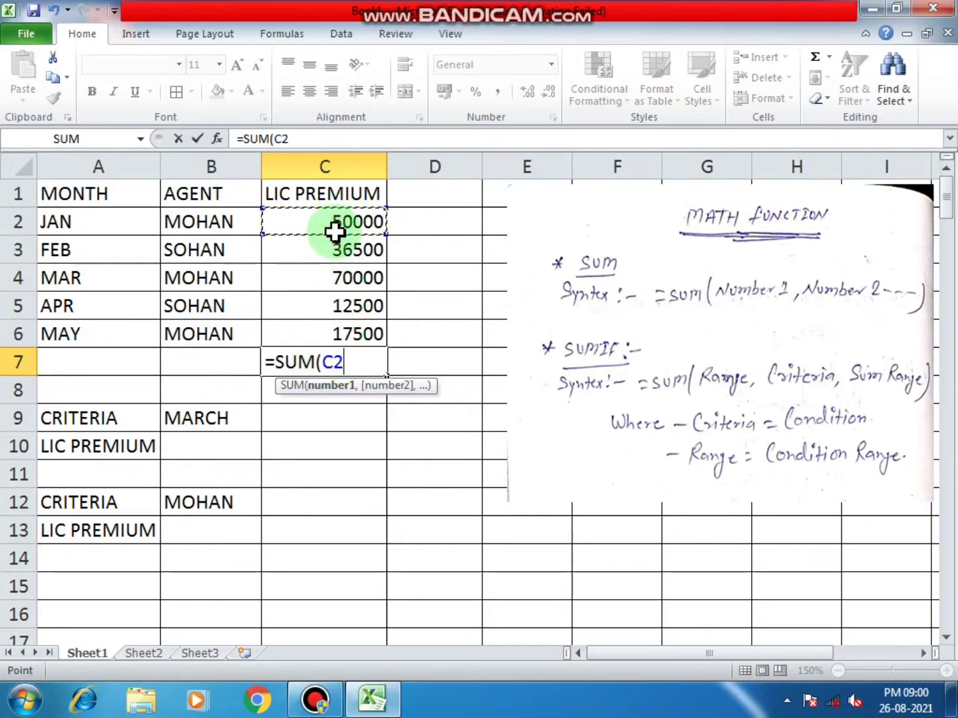
type(",")
left_click(335, 260)
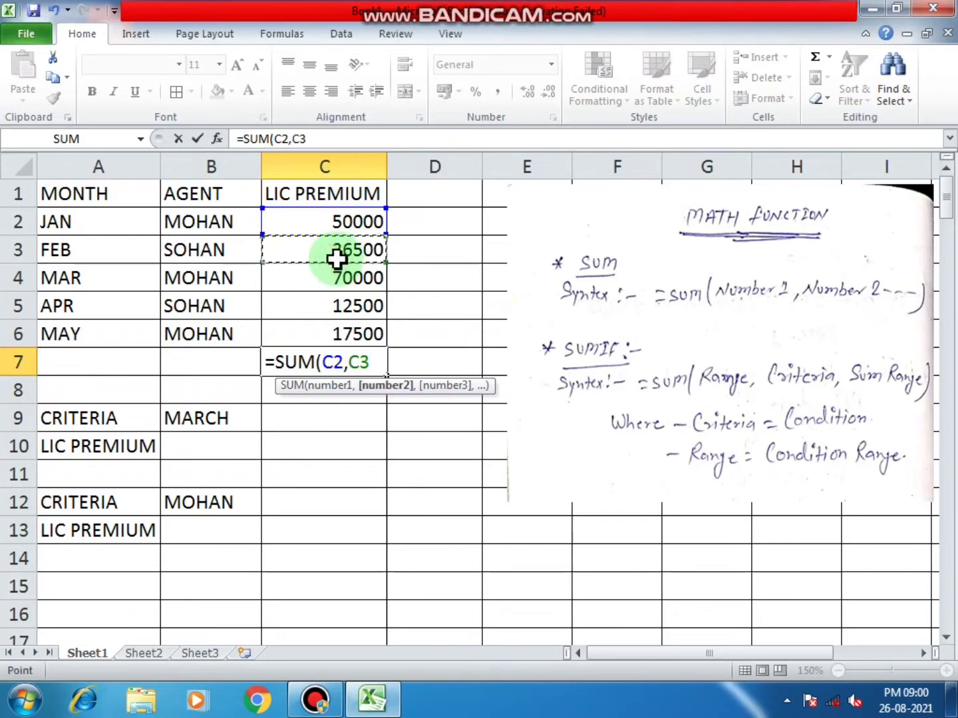
type(",")
left_click(336, 276)
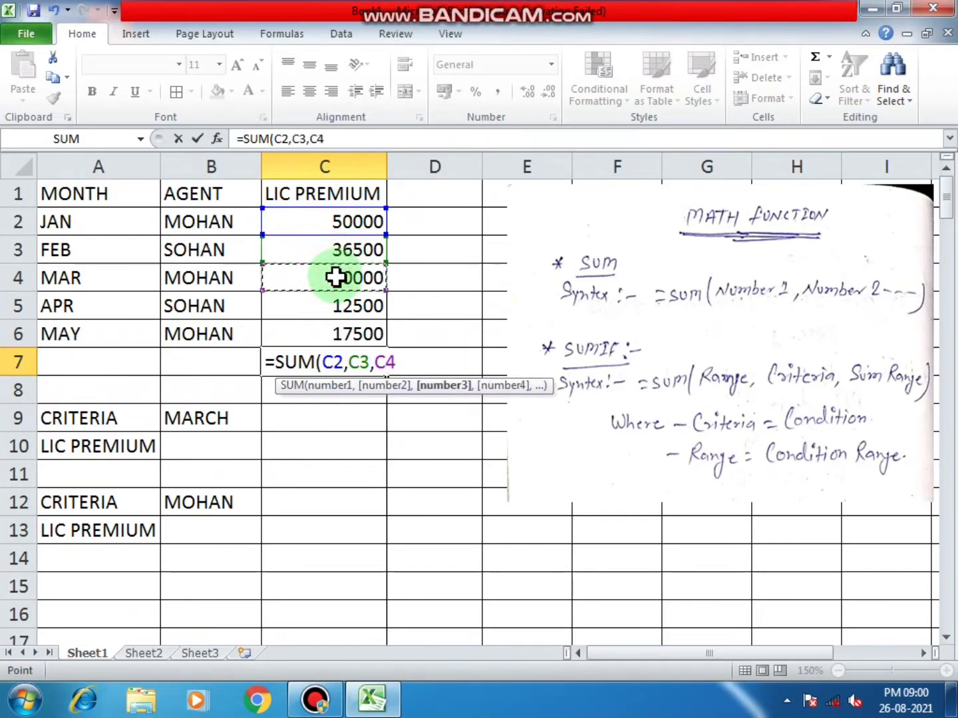
type(",")
left_click(335, 306)
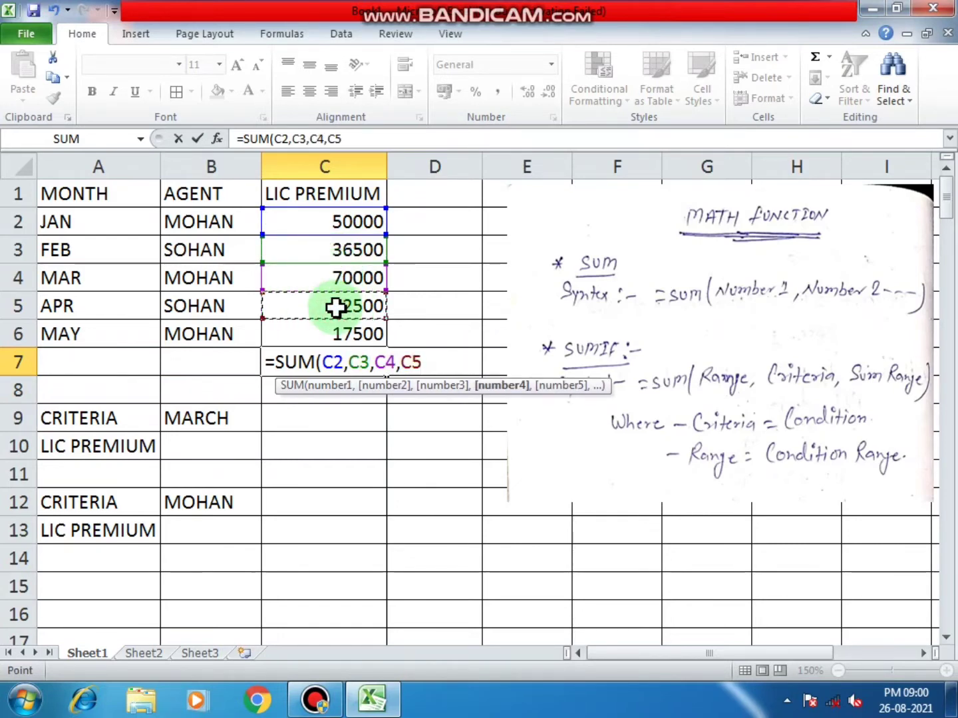
type(",")
left_click(340, 331)
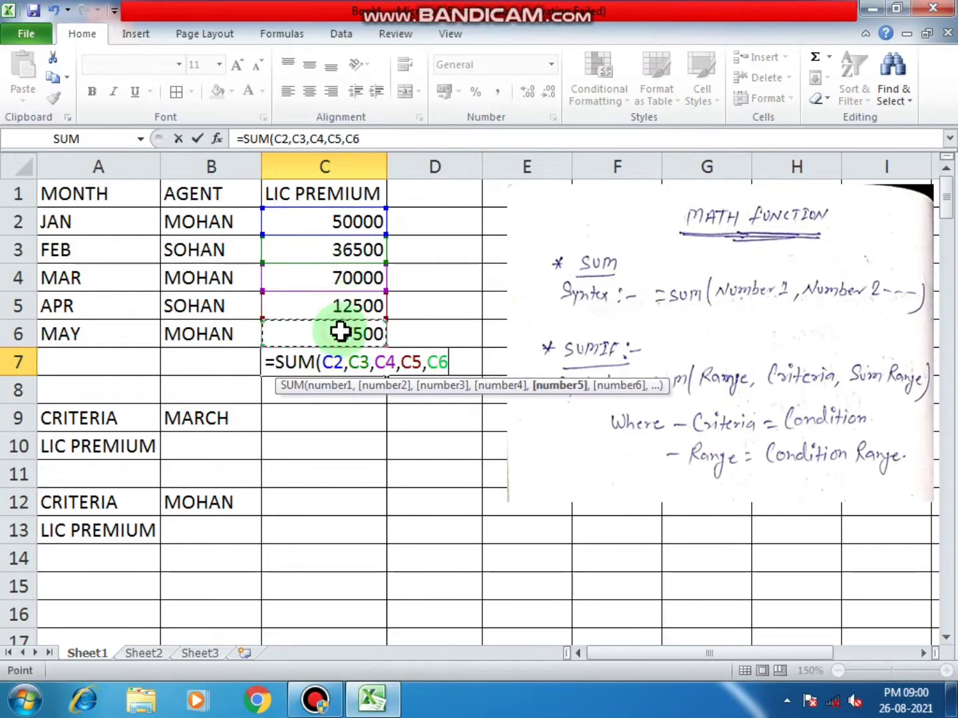
type(")")
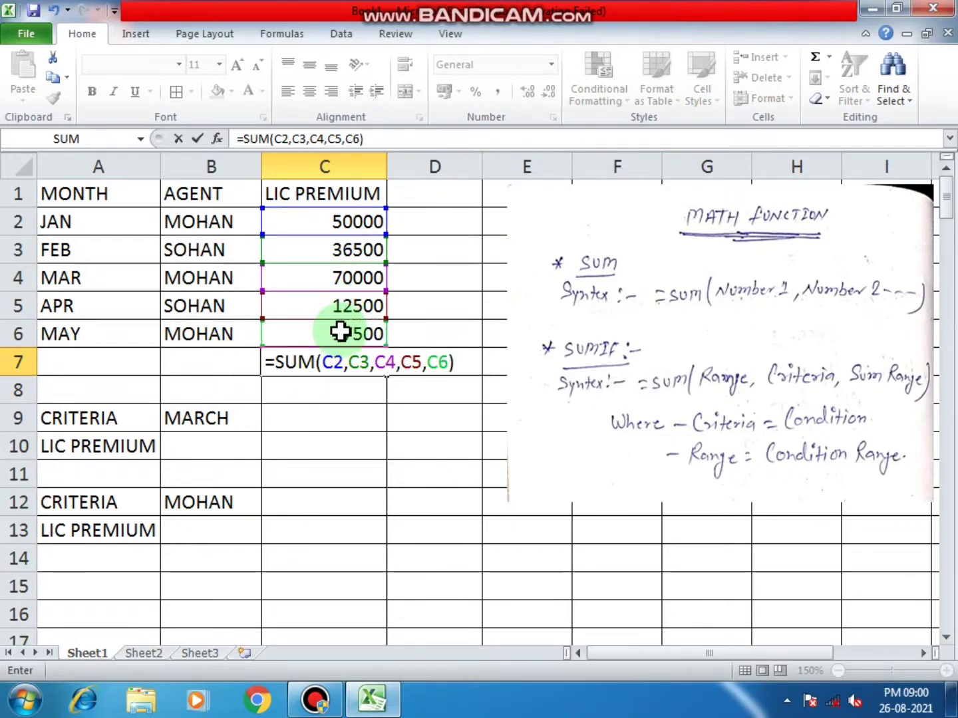
key("Return")
Dismiss the Windows color scheme prompt and clear the formula from C7
left_click(344, 363)
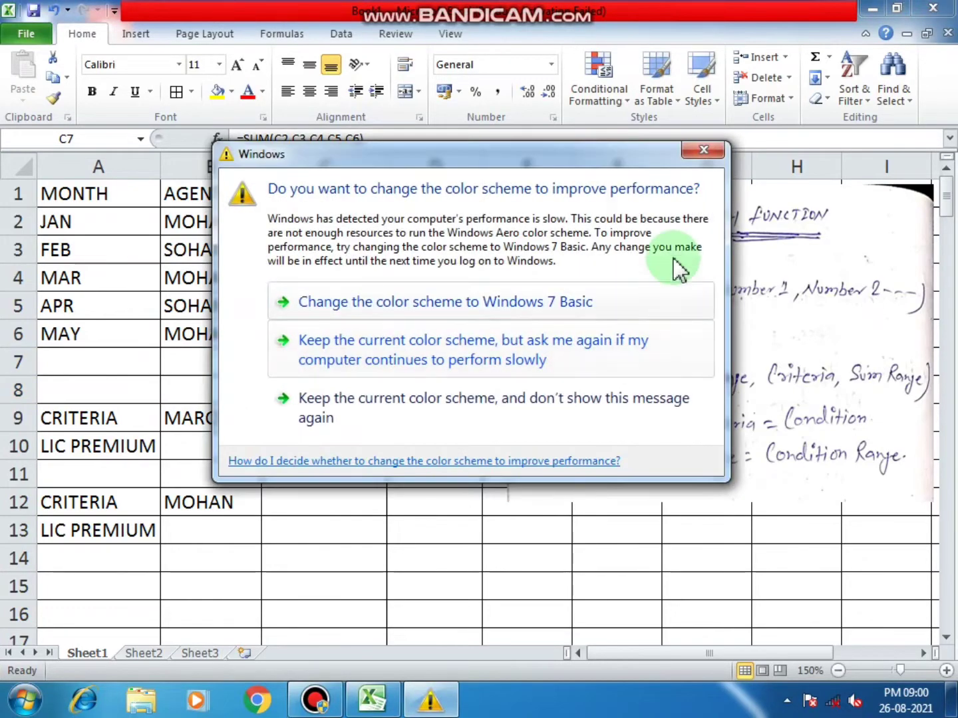
left_click(311, 395)
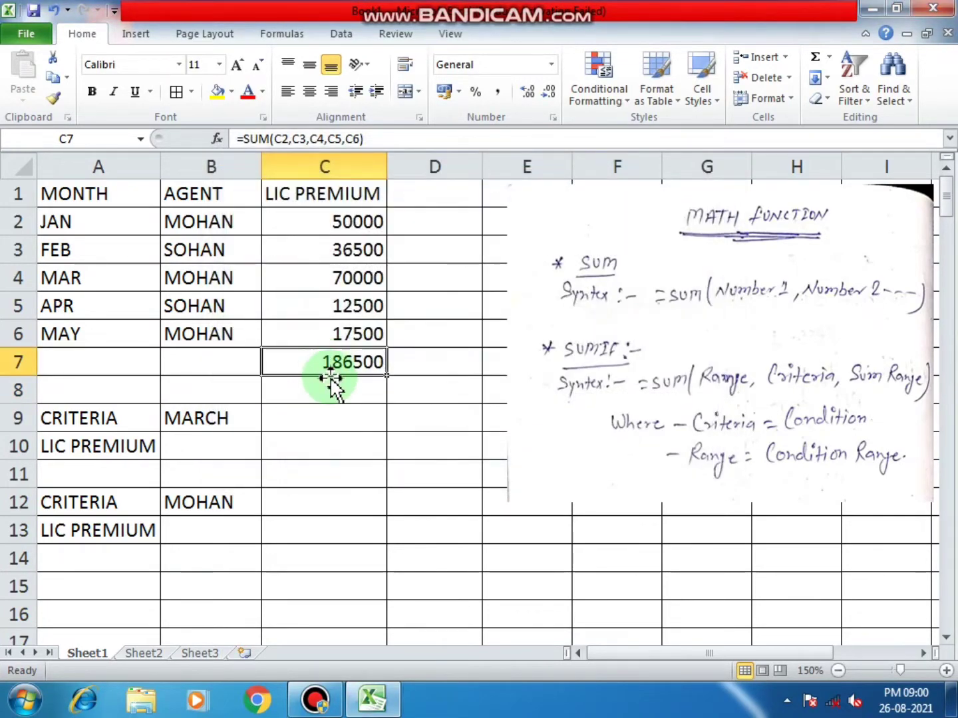
key("Delete")
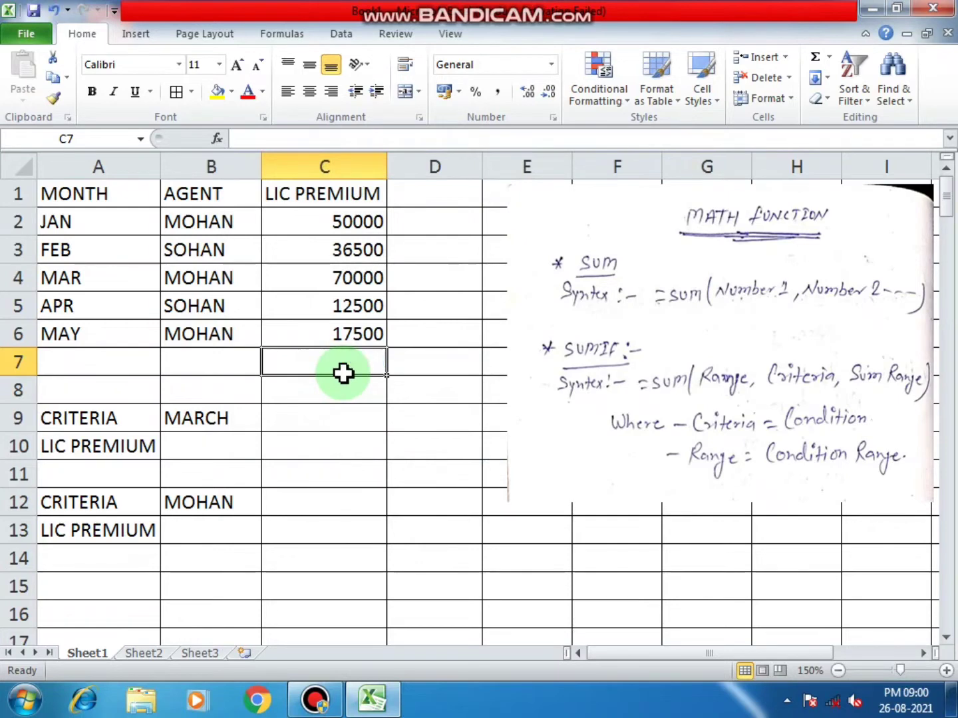
Total the LIC premiums in C7 with the range formula =SUM(C2:C6), and clear the cell again
type("=SUM(")
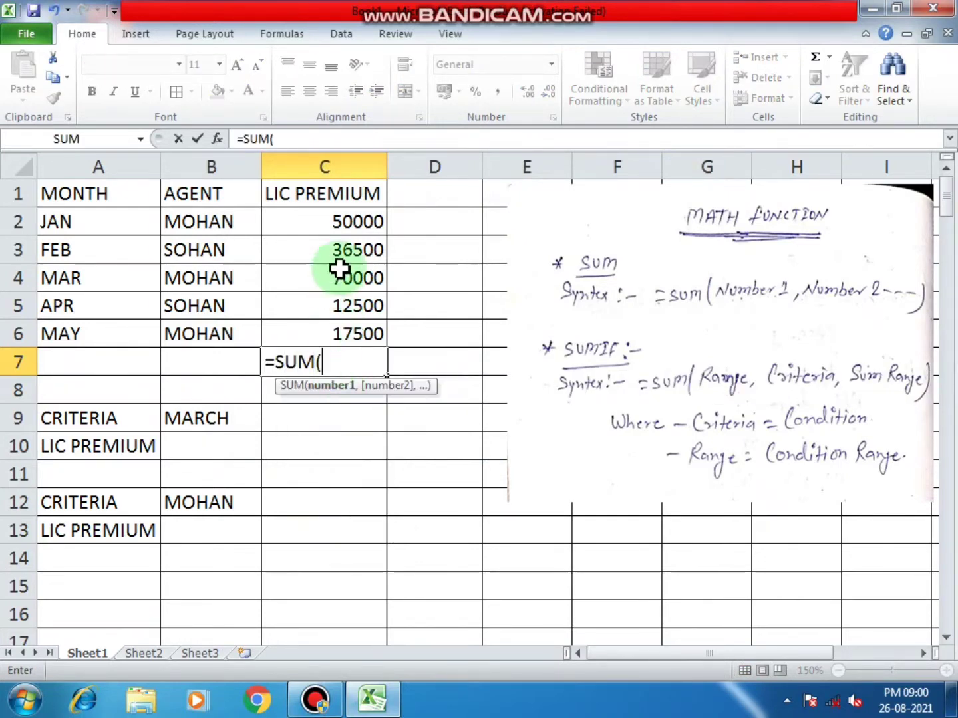
left_click_drag(336, 223, 338, 324)
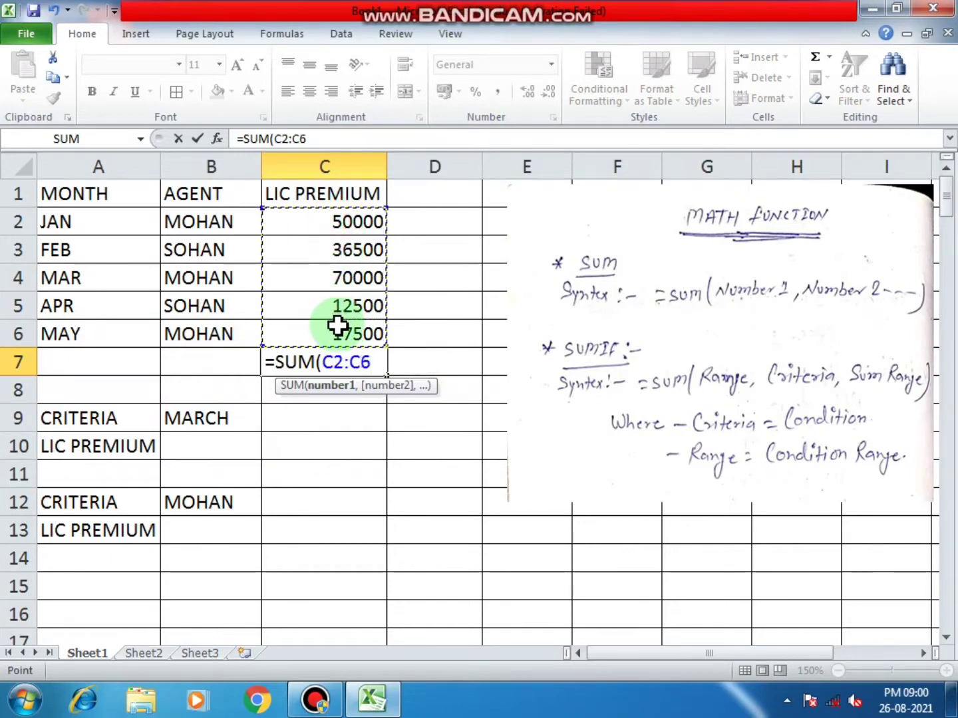
type(")")
key("Return")
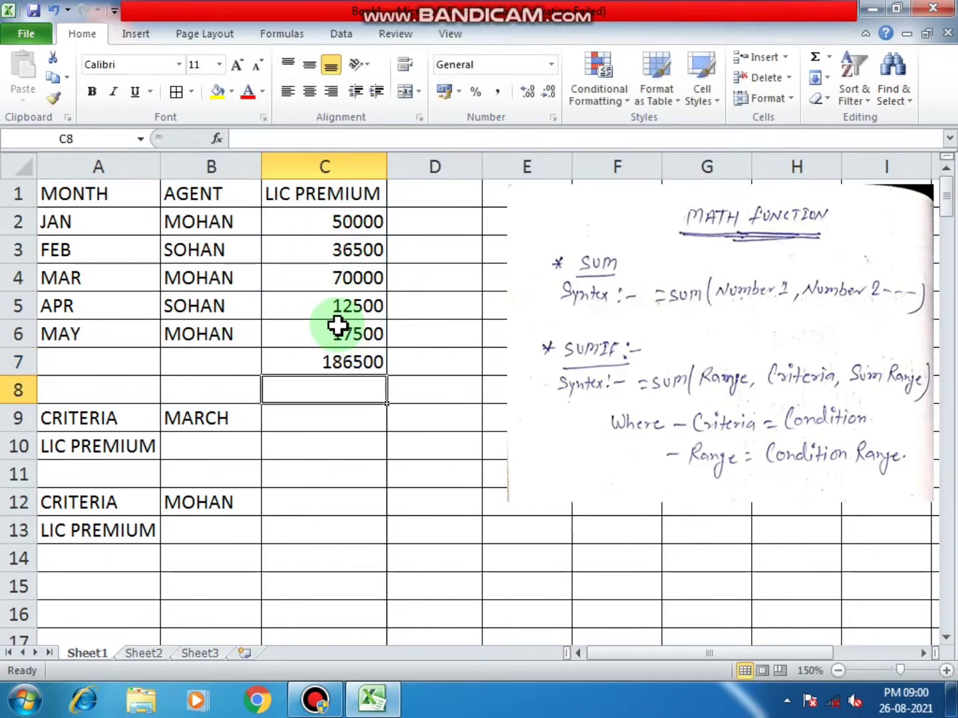
left_click(351, 361)
key("Delete")
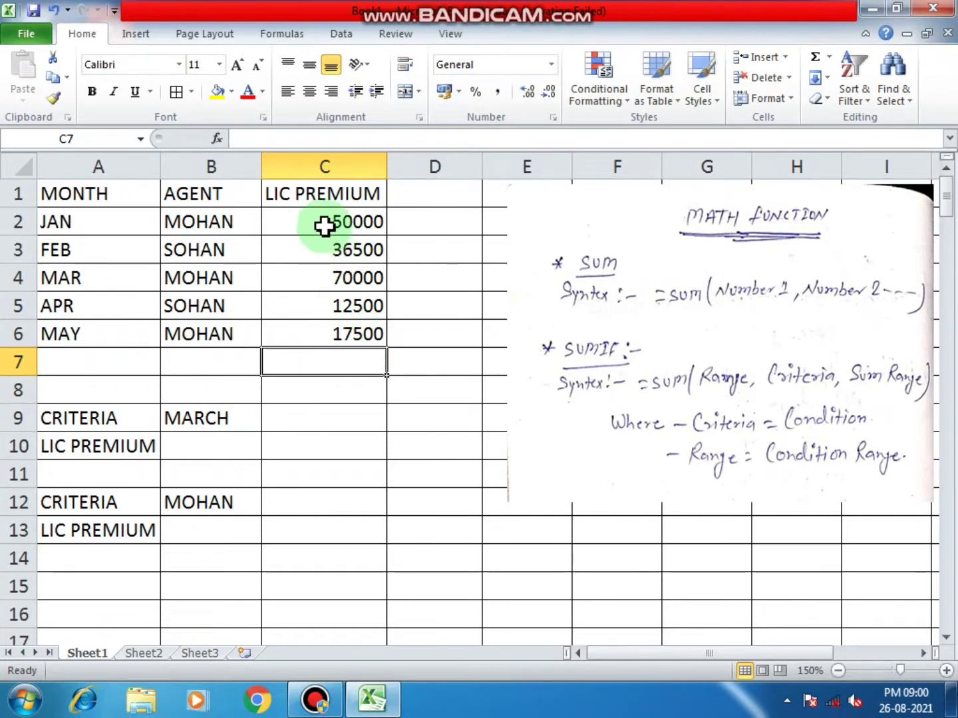
Total the LIC premiums C2:C6 into C7 with the AutoSum Sum function and dismiss the Windows color scheme prompt
left_click_drag(323, 225, 301, 362)
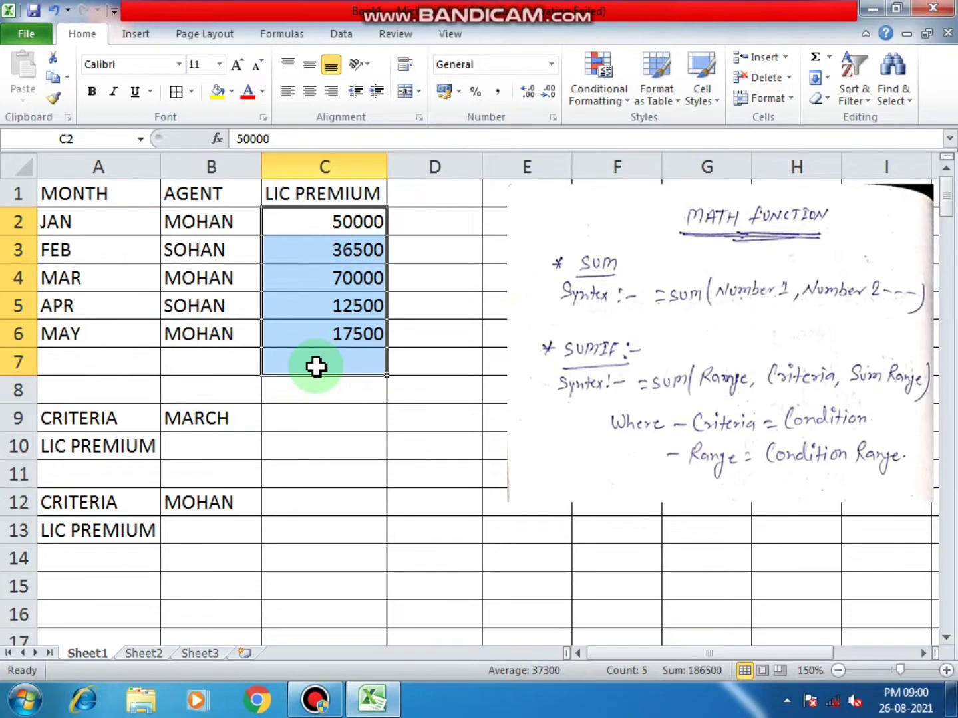
left_click(829, 59)
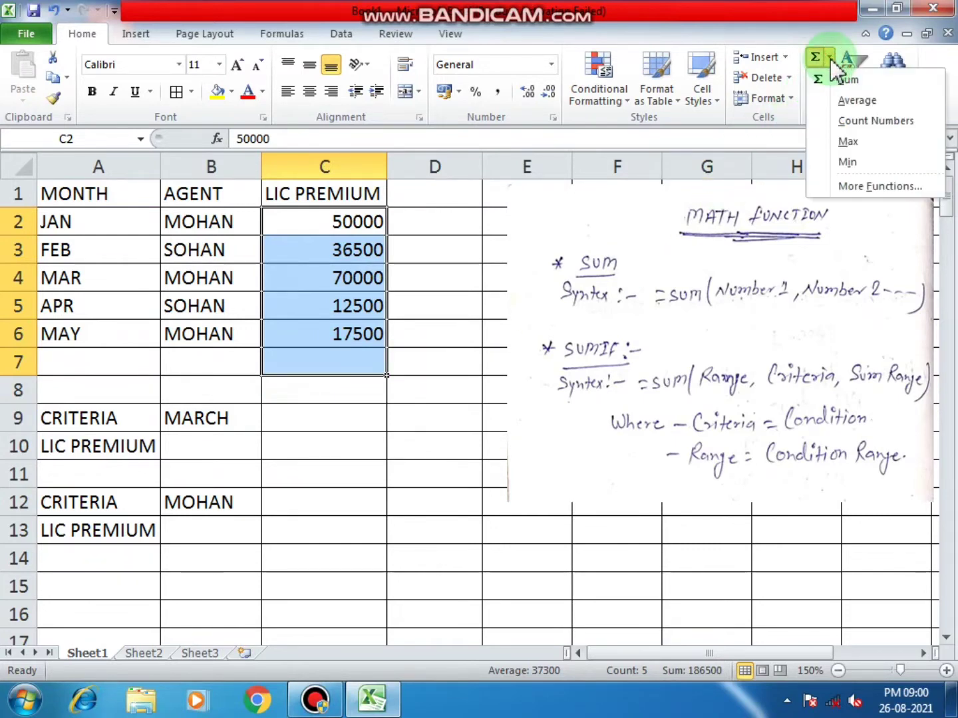
left_click(849, 80)
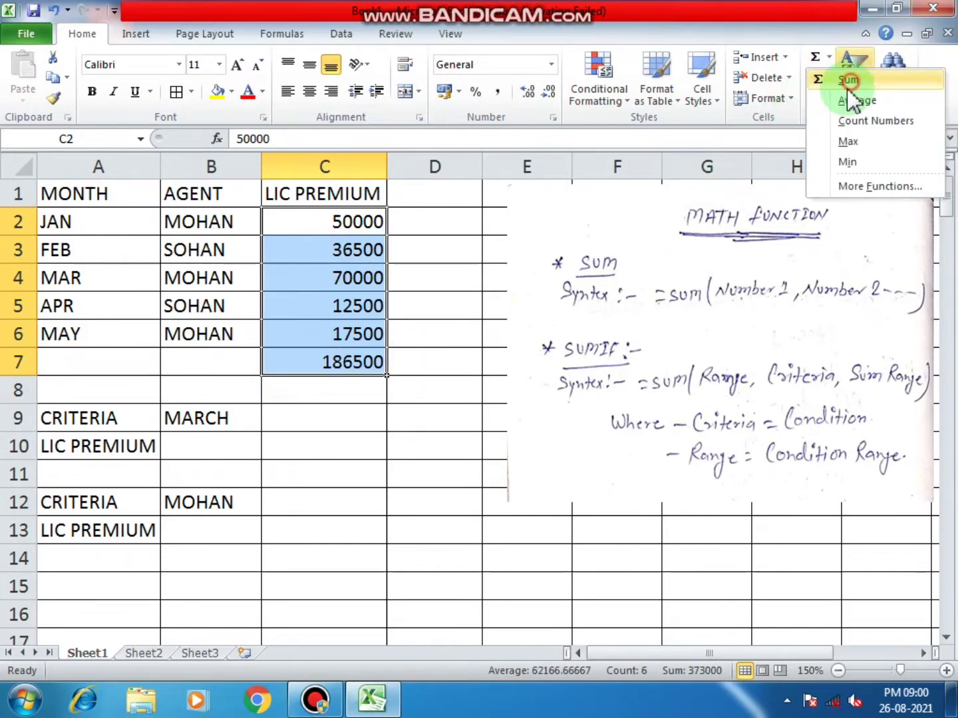
left_click(334, 371)
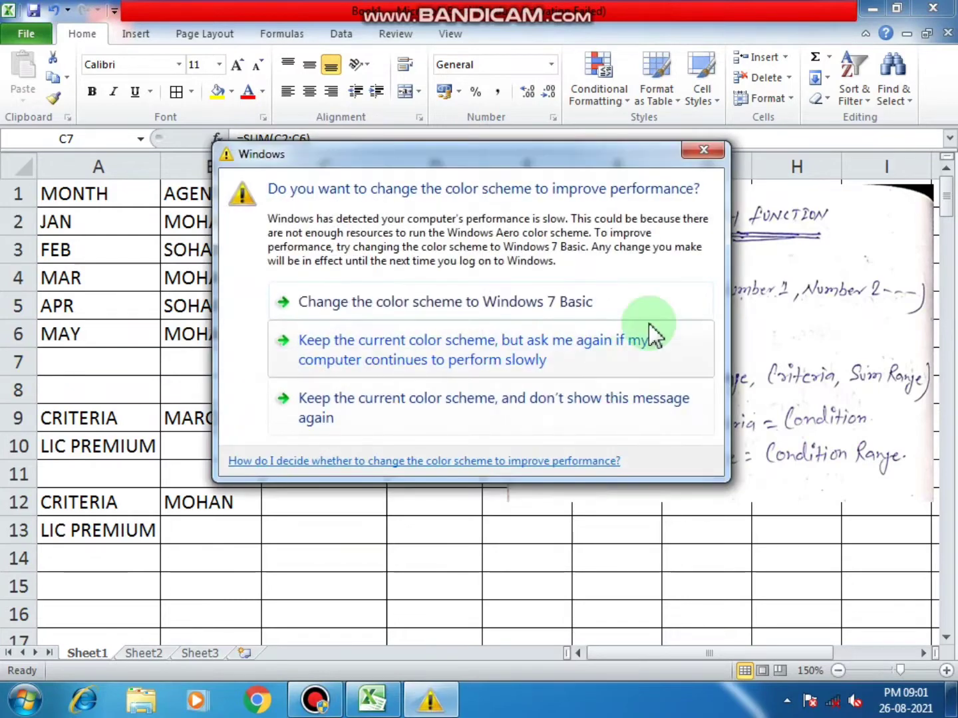
left_click(701, 150)
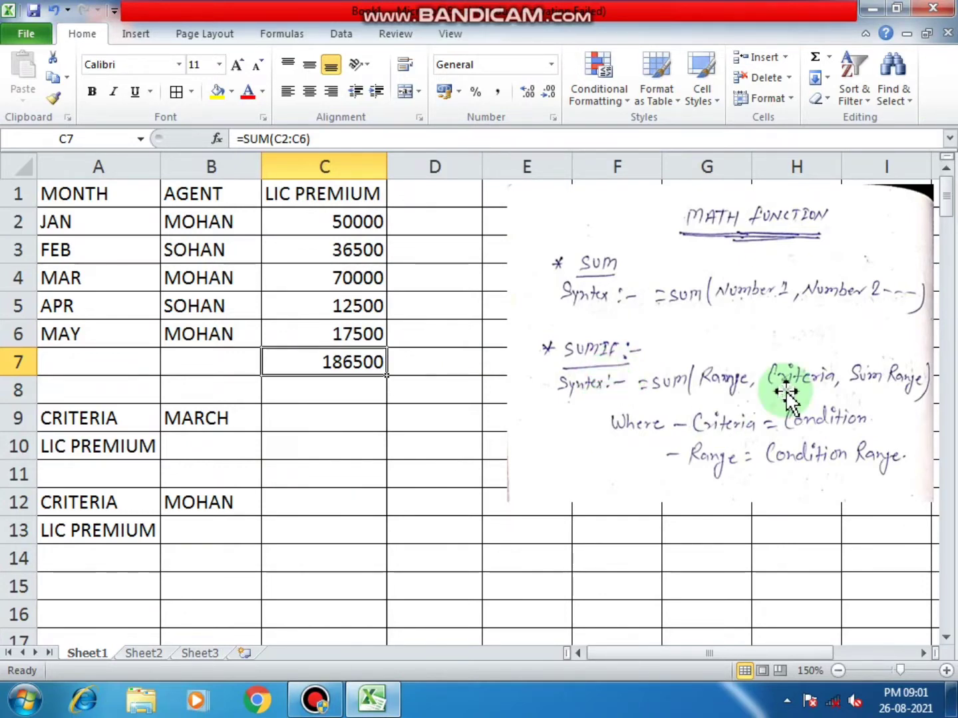
Insert a text box reading =SUMIF over the handwritten "=SUM(" in the picture's SUMIF syntax line
left_click(95, 424)
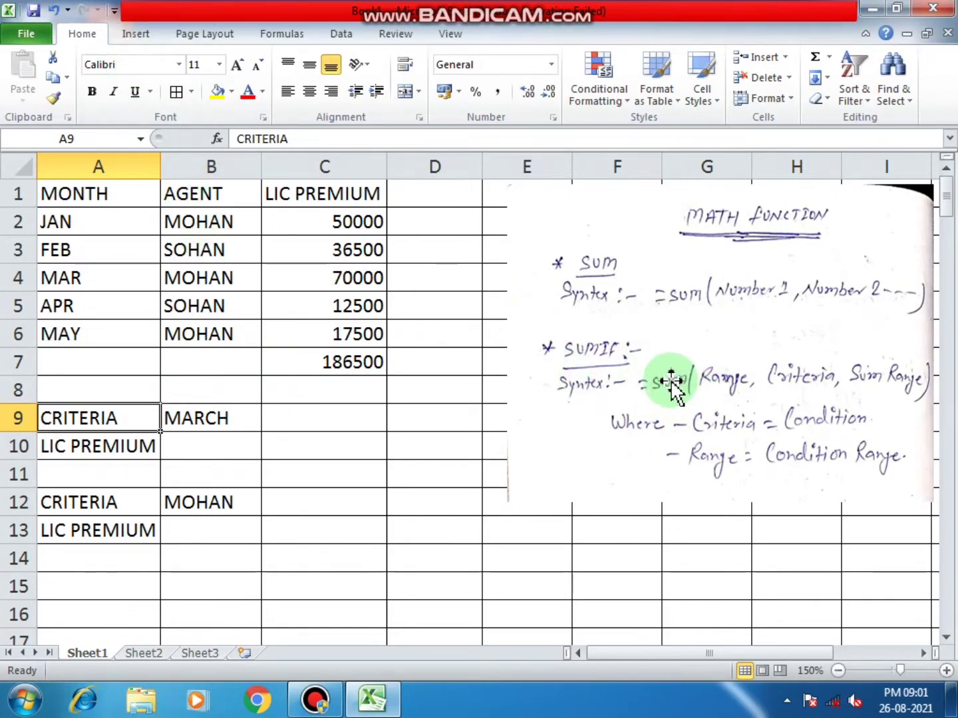
left_click(140, 36)
left_click(677, 99)
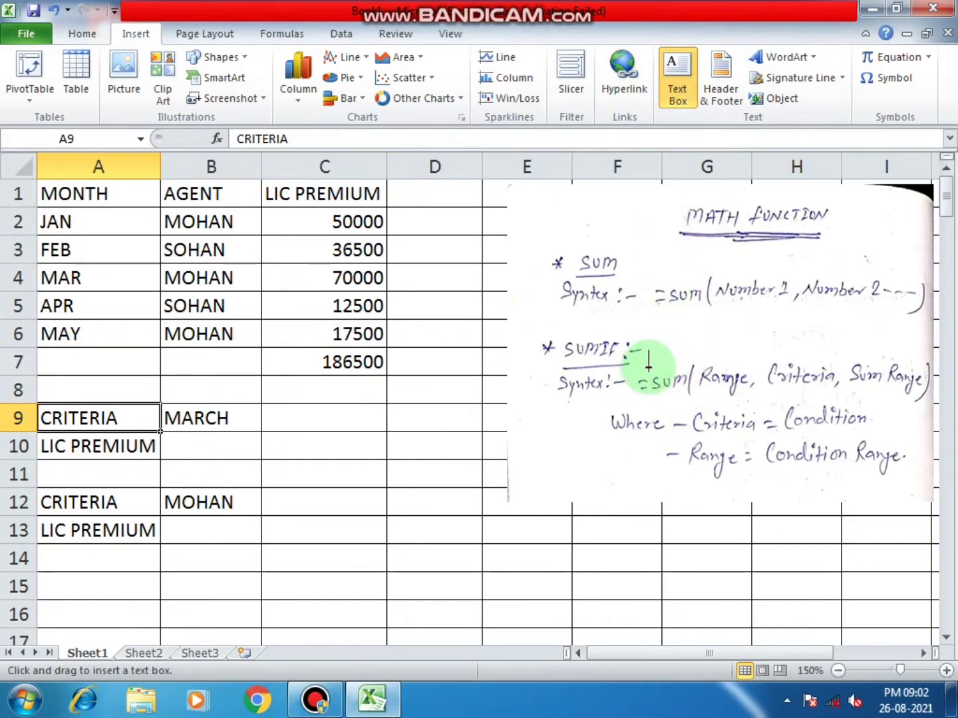
left_click_drag(632, 370, 689, 399)
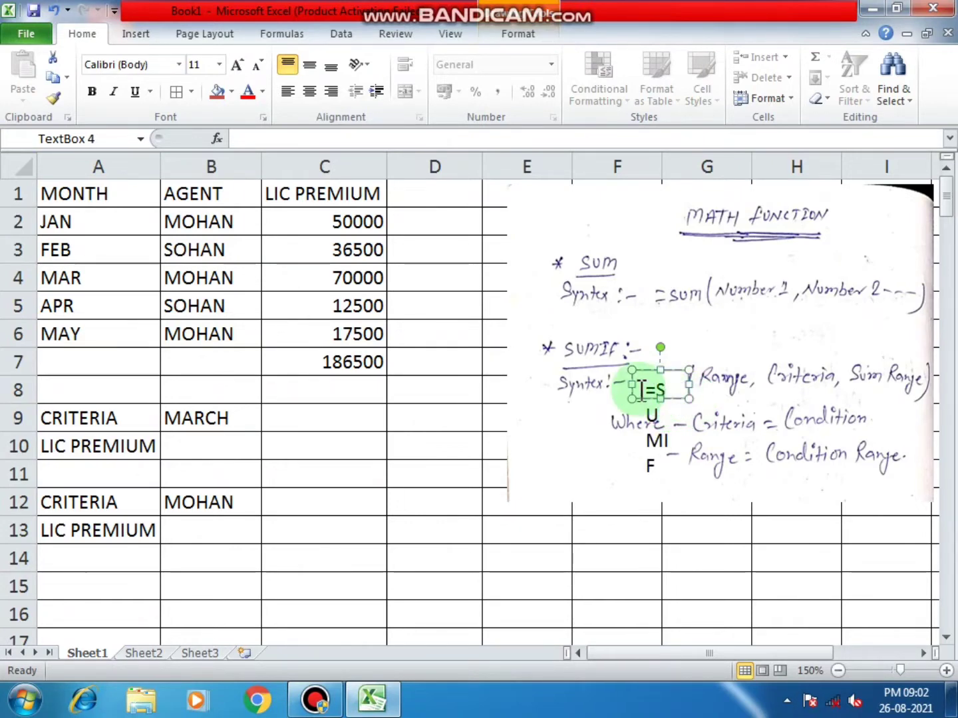
Widen the =SUMIF text box so its text fits on one line, and nudge it up into line with the handwritten syntax
left_click_drag(631, 384, 600, 384)
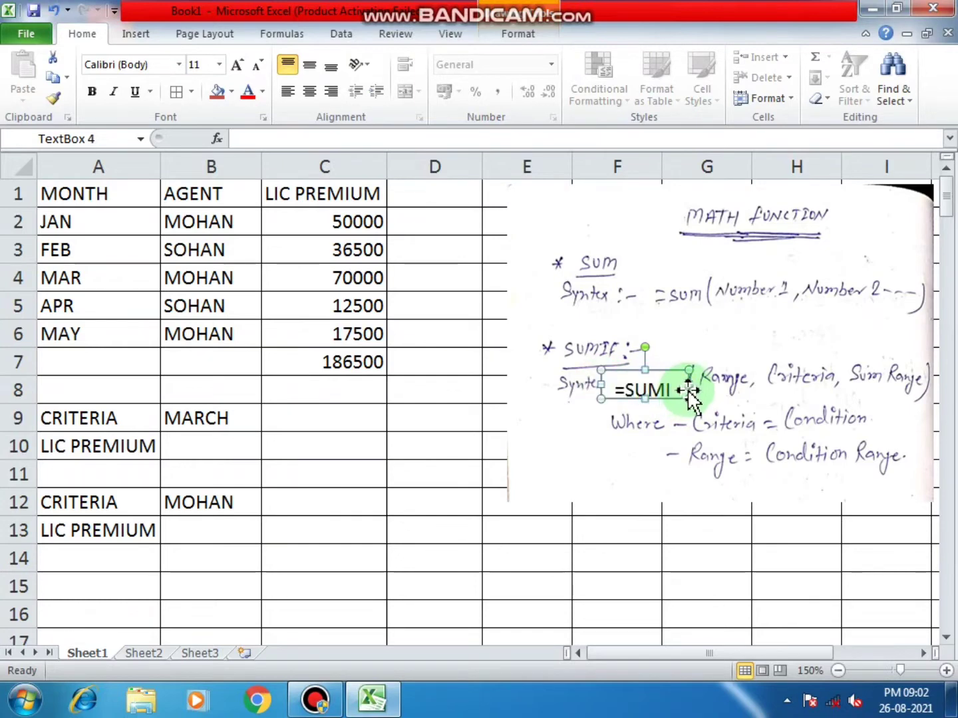
left_click_drag(689, 386, 699, 386)
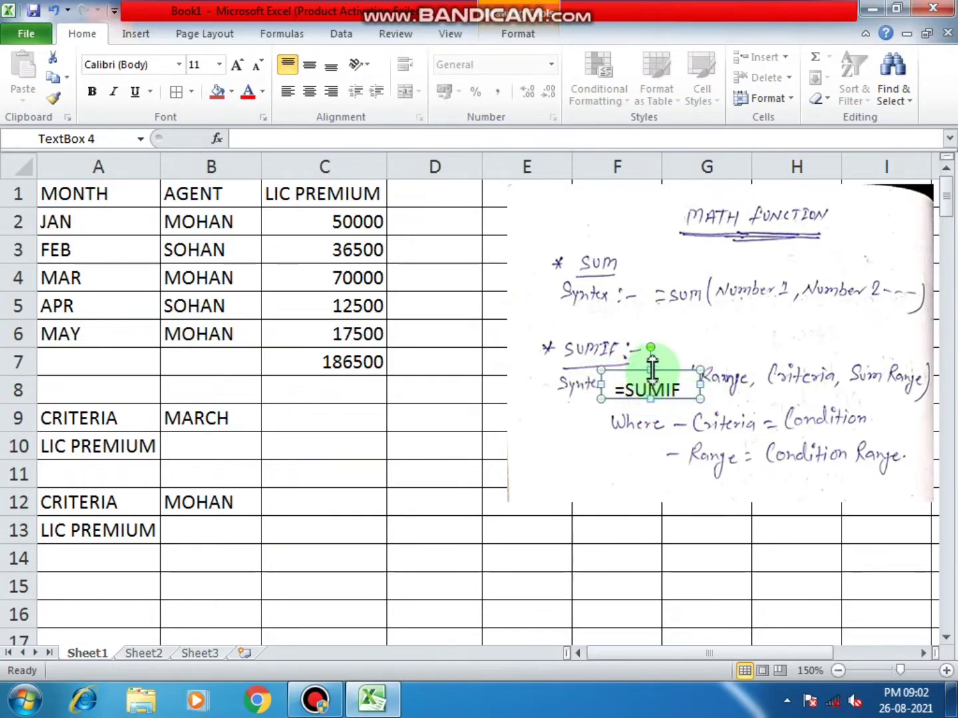
left_click_drag(641, 367, 637, 364)
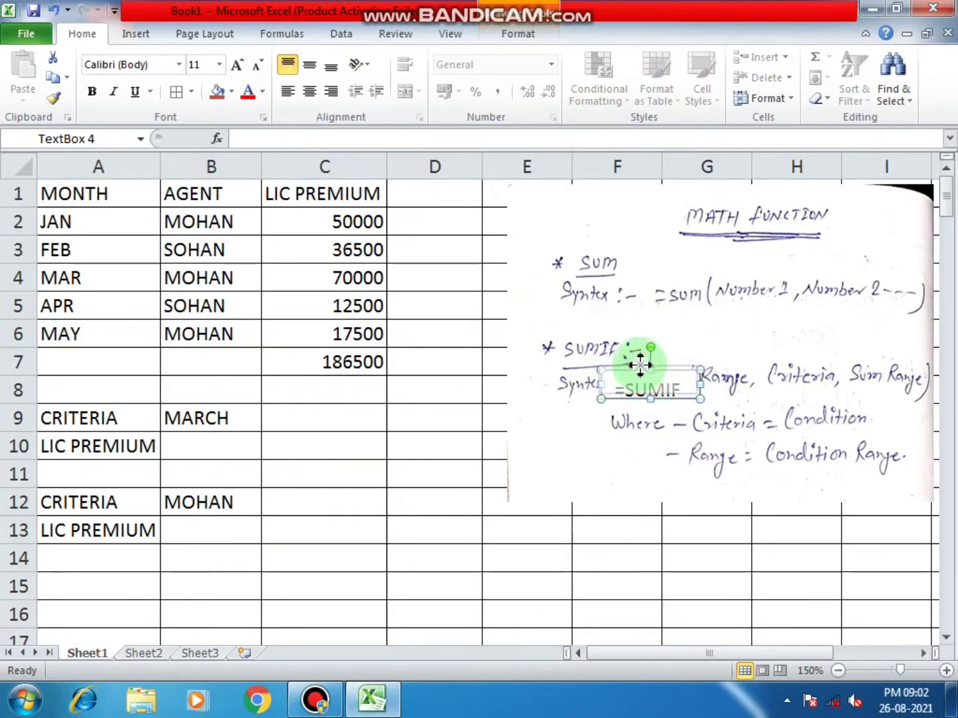
left_click(580, 429)
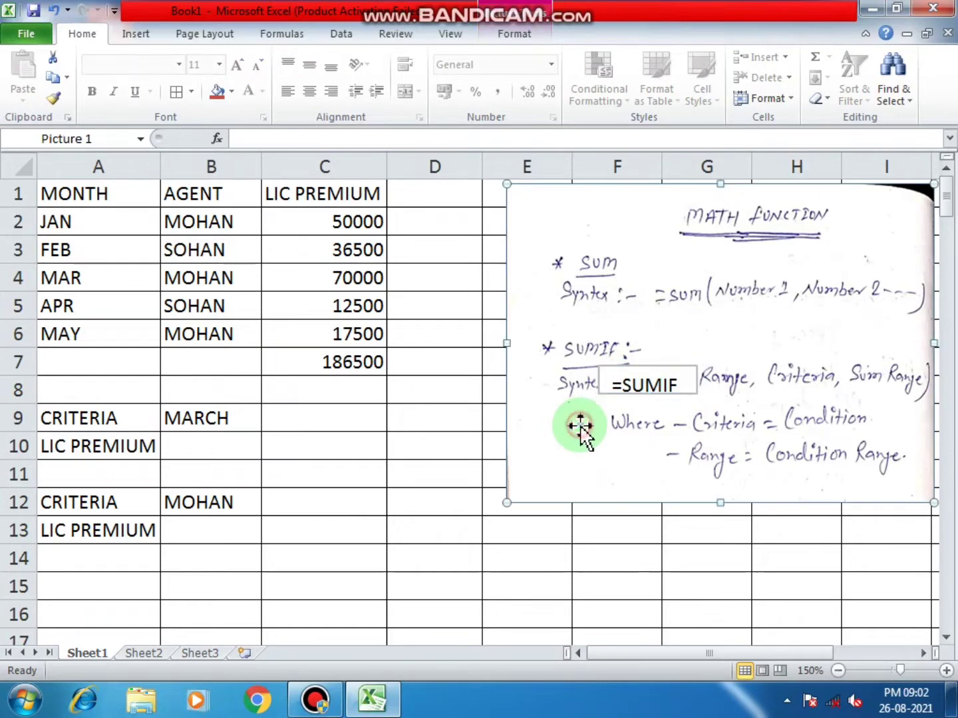
Add an opening parenthesis to the text box over the picture so it reads =SUMIF(
left_click(688, 382)
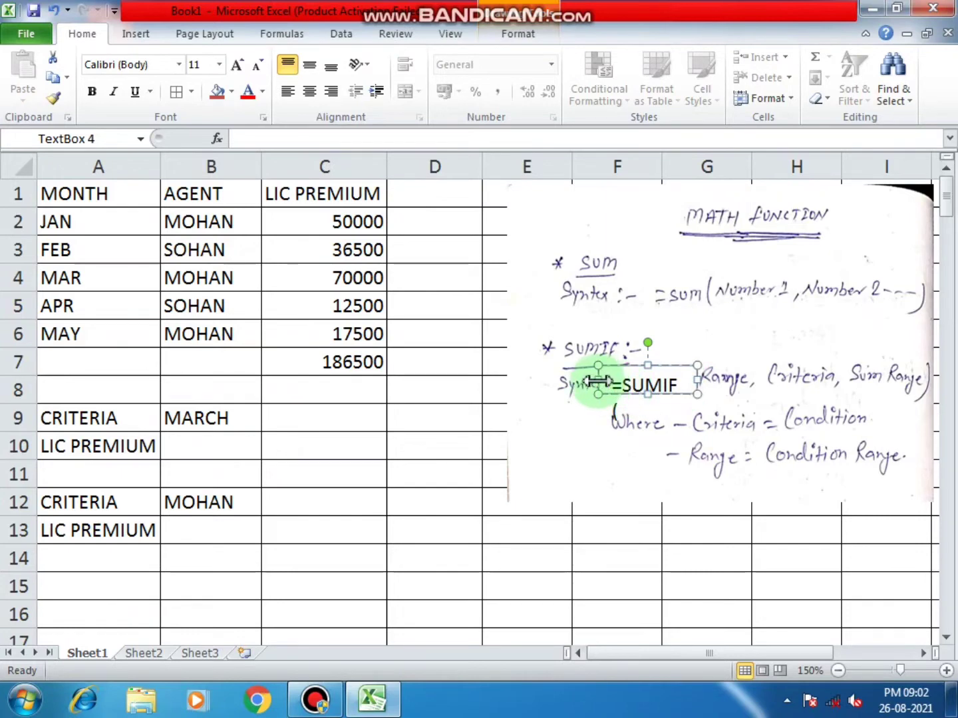
type("(")
left_click(558, 438)
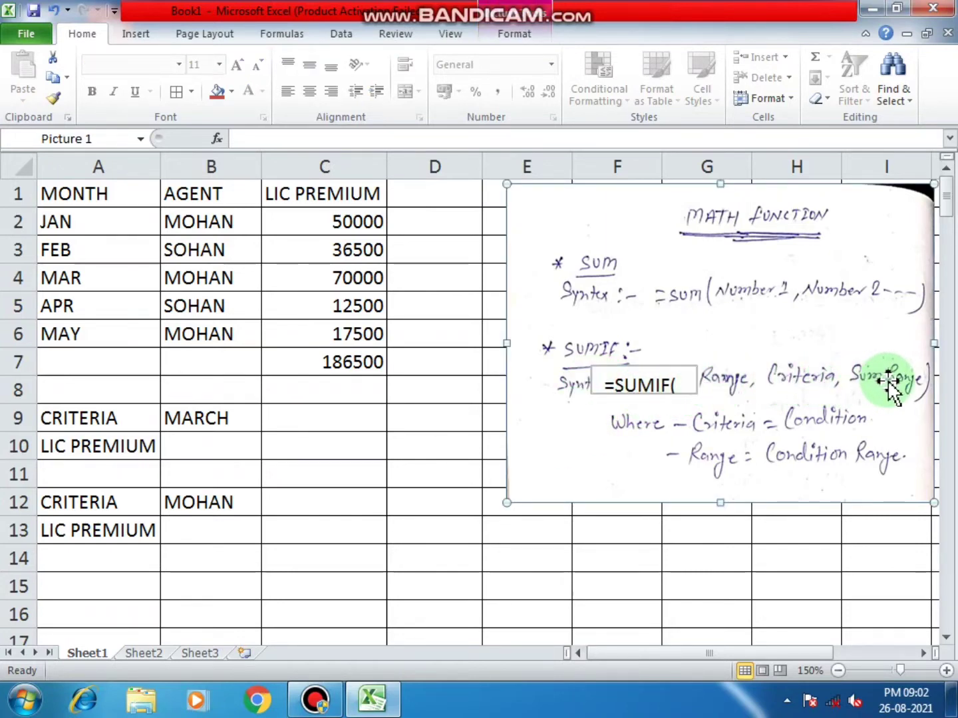
left_click(218, 445)
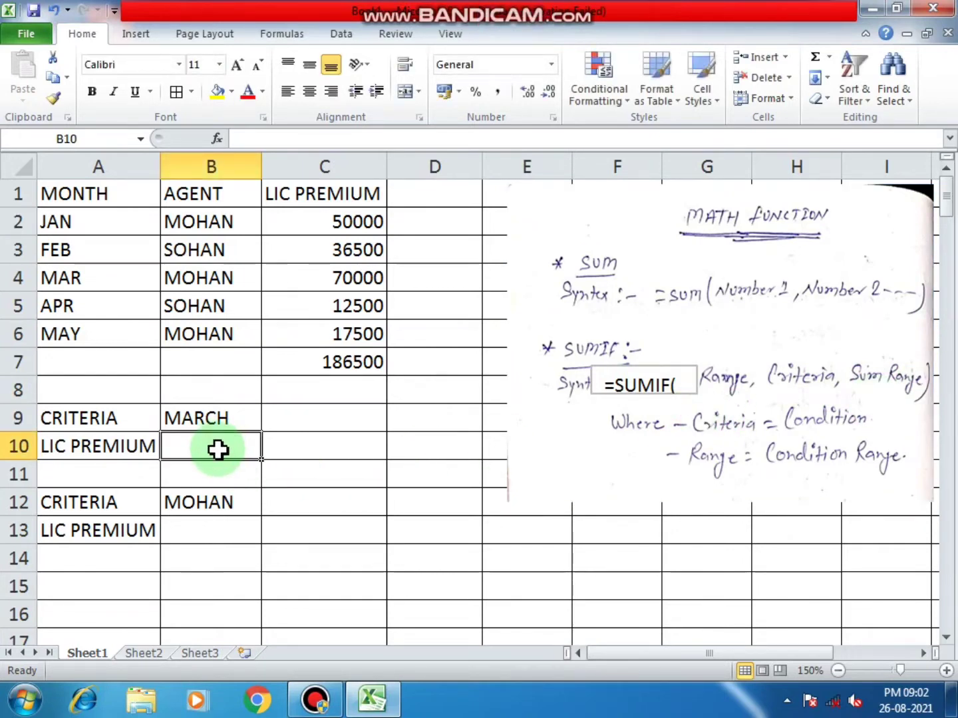
type("=SUM")
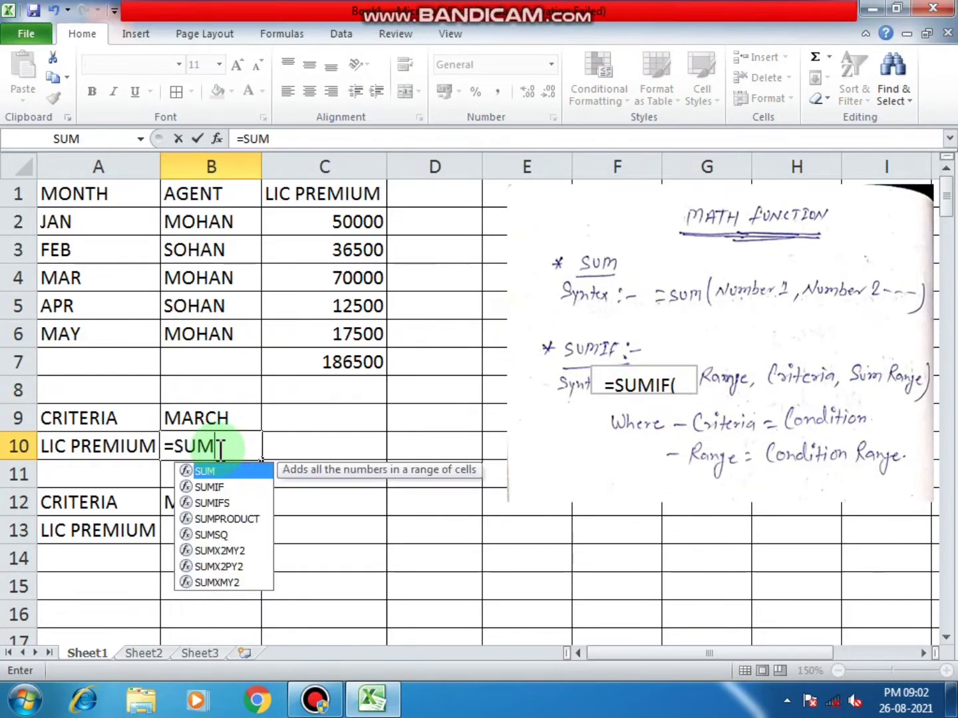
type("IF(")
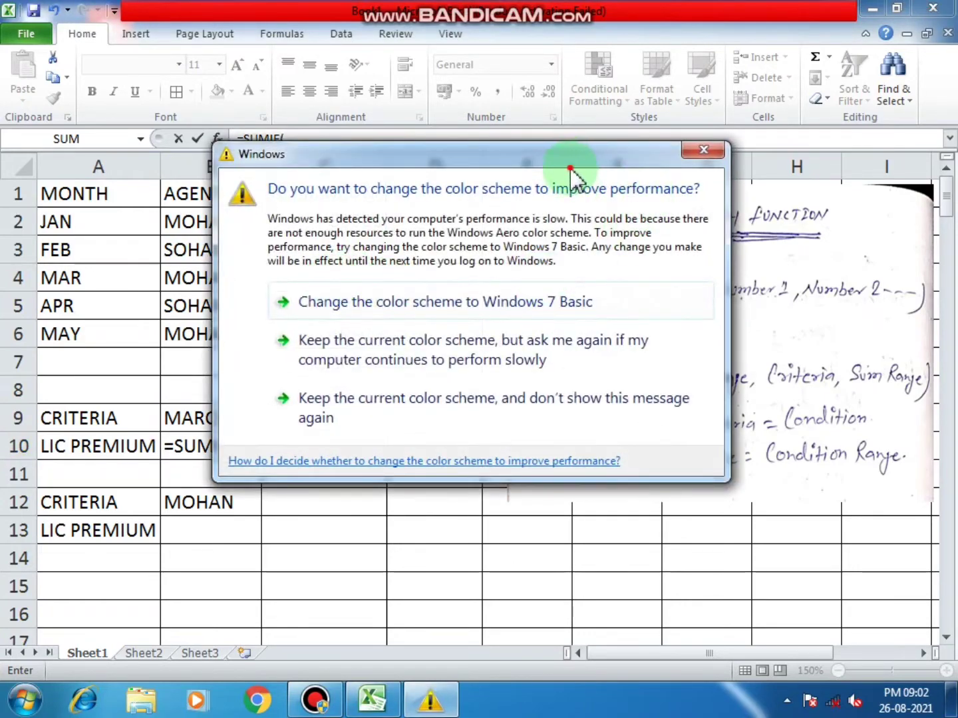
left_click_drag(570, 166, 717, 696)
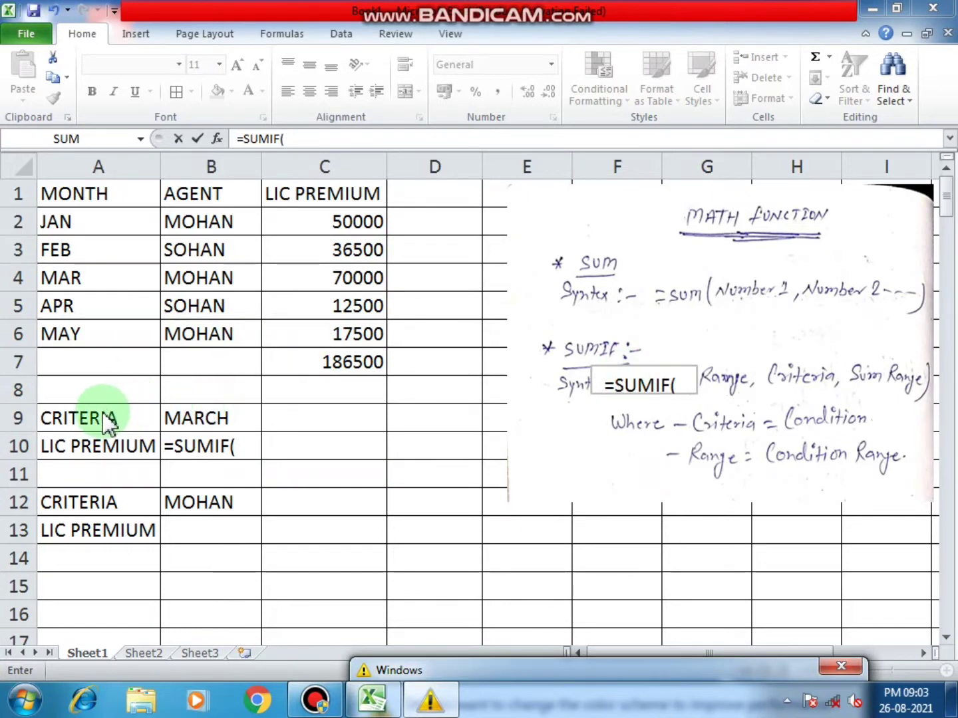
left_click(227, 420)
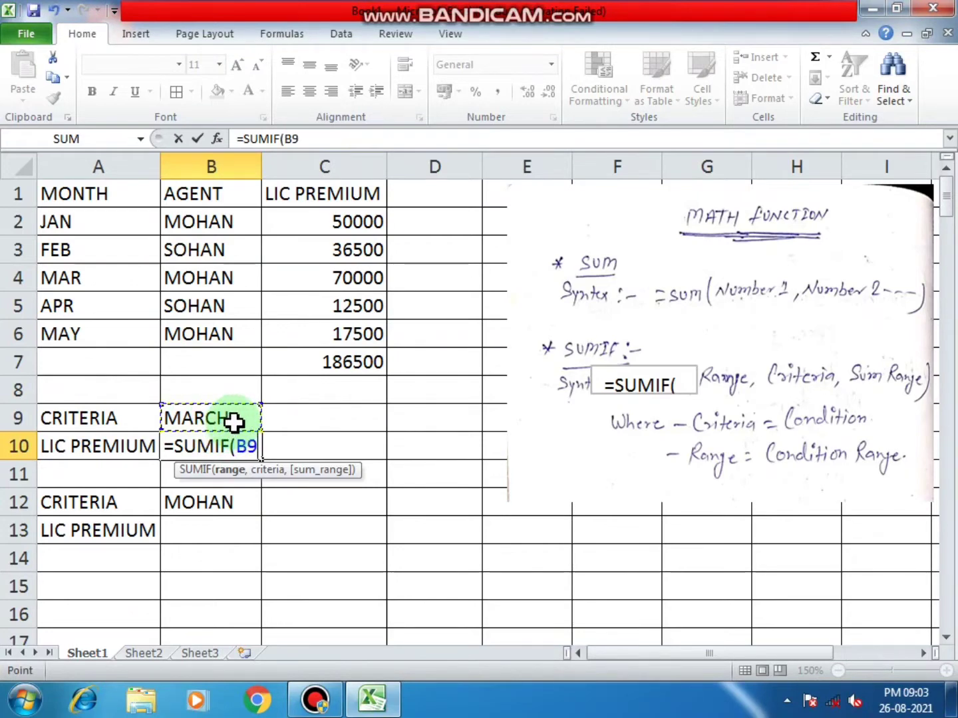
key("Escape")
Shorten the month criterion in B9 to MAR so it matches the entry in the MONTH column
left_click(234, 420)
double_click(236, 422)
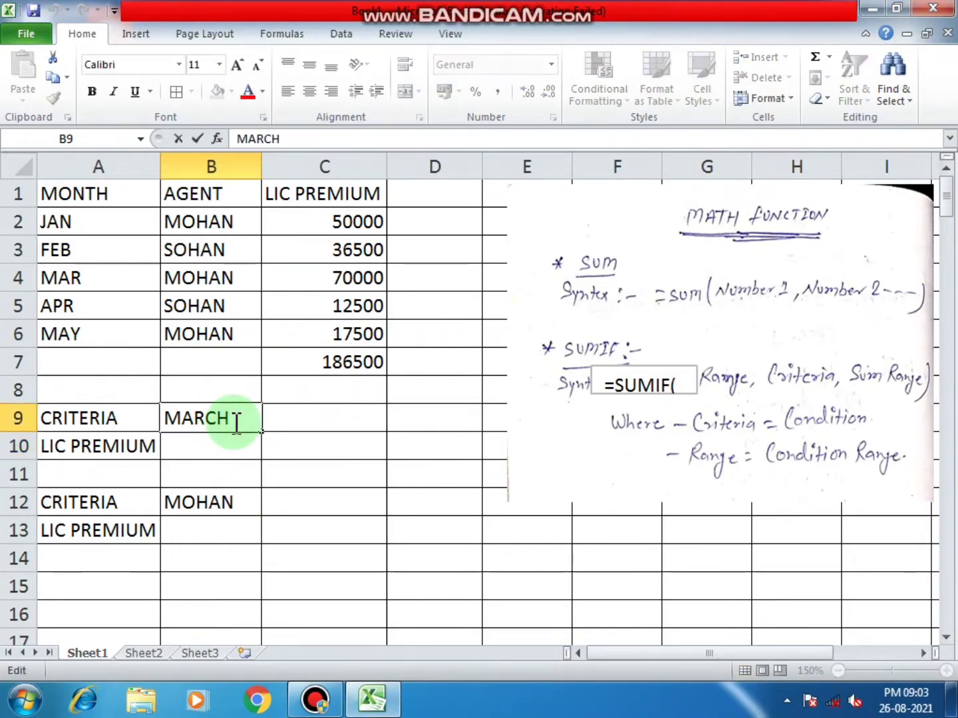
left_click(226, 442)
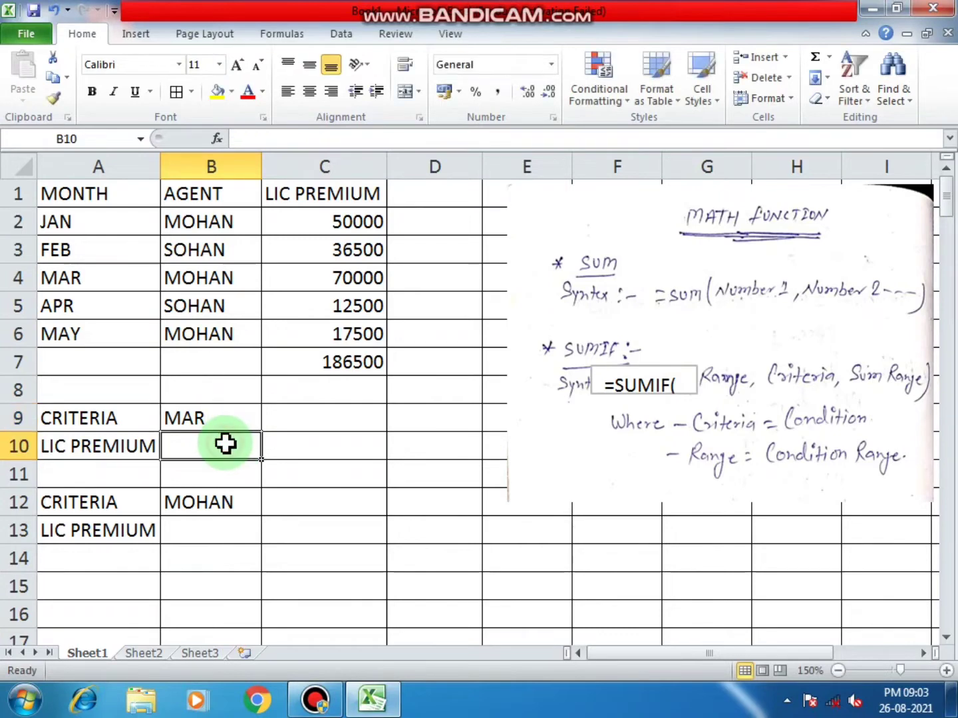
Total the LIC premium for the month criterion in B10 with =SUMIF(A2:A6,B9,C2:C6), and check it against C4
left_click(212, 450)
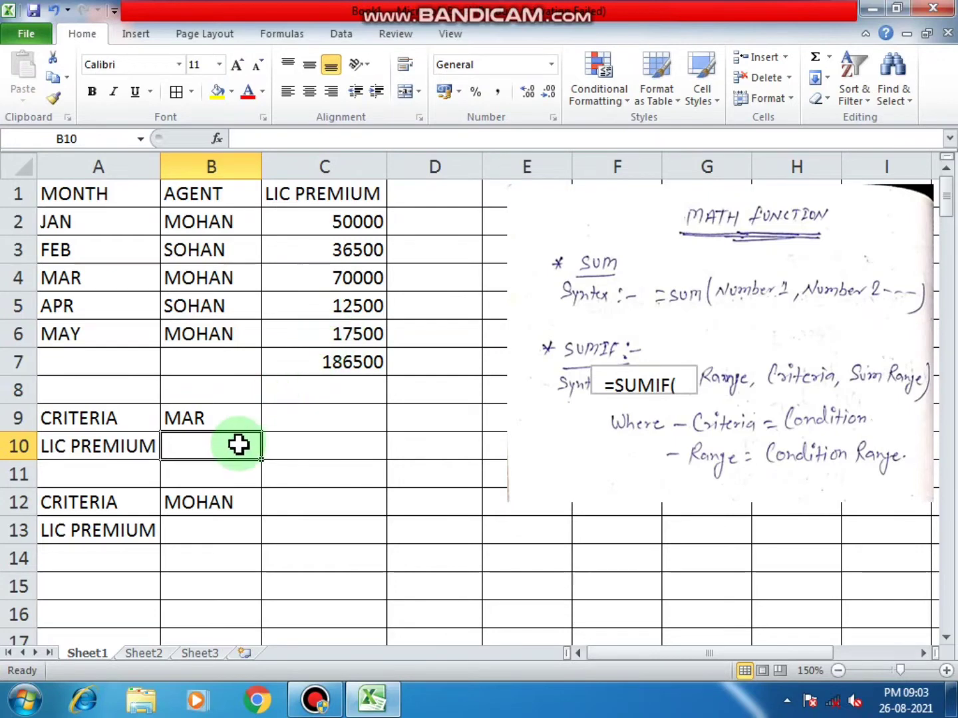
type("=")
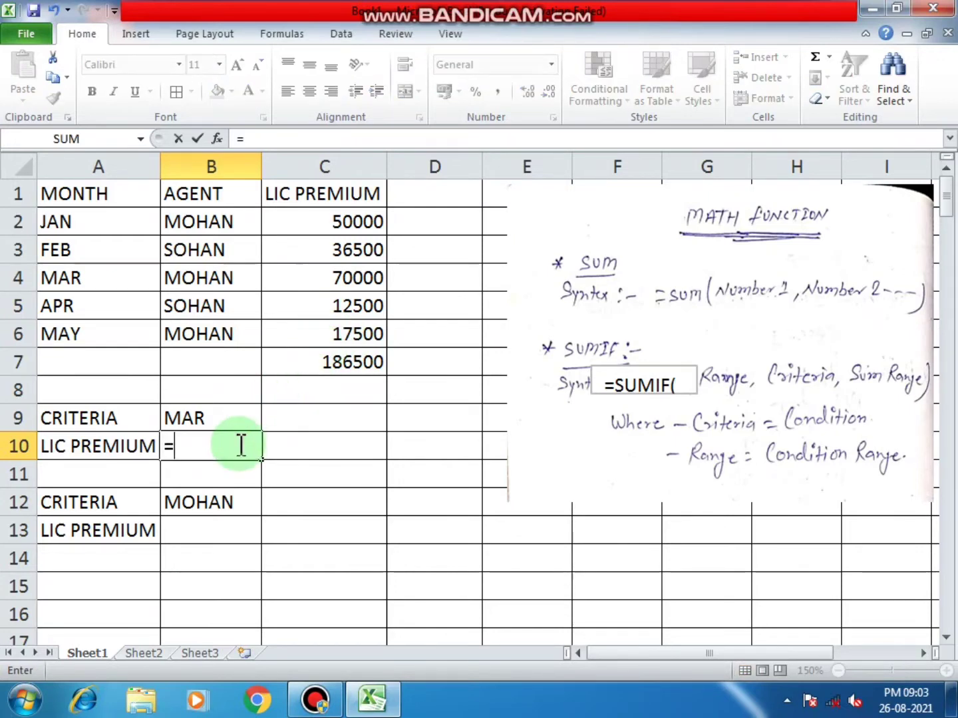
type("SUMIF")
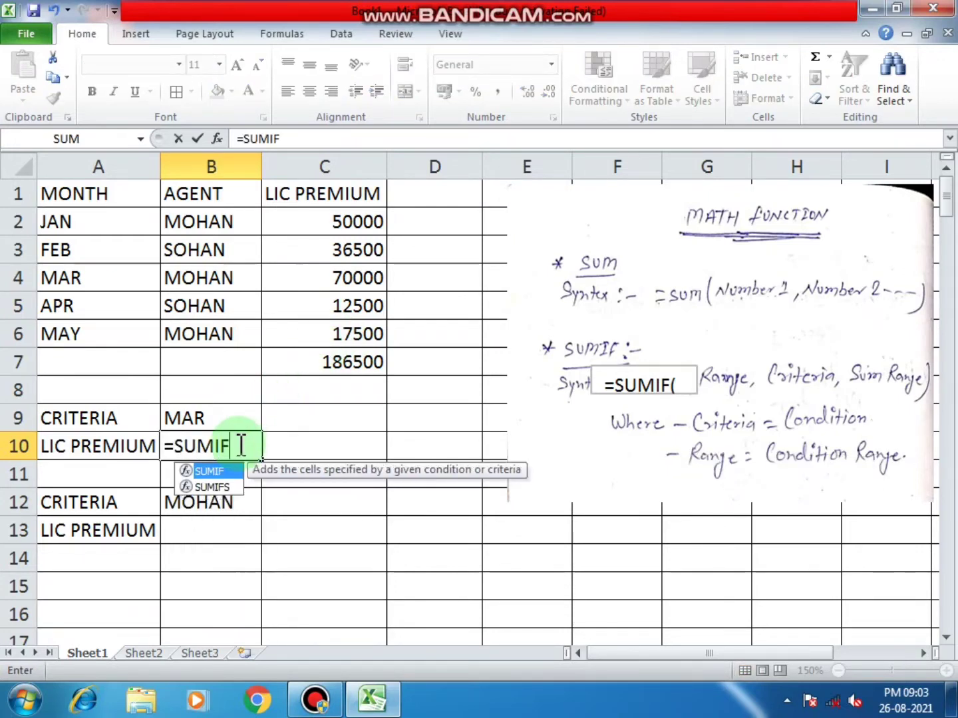
type("(")
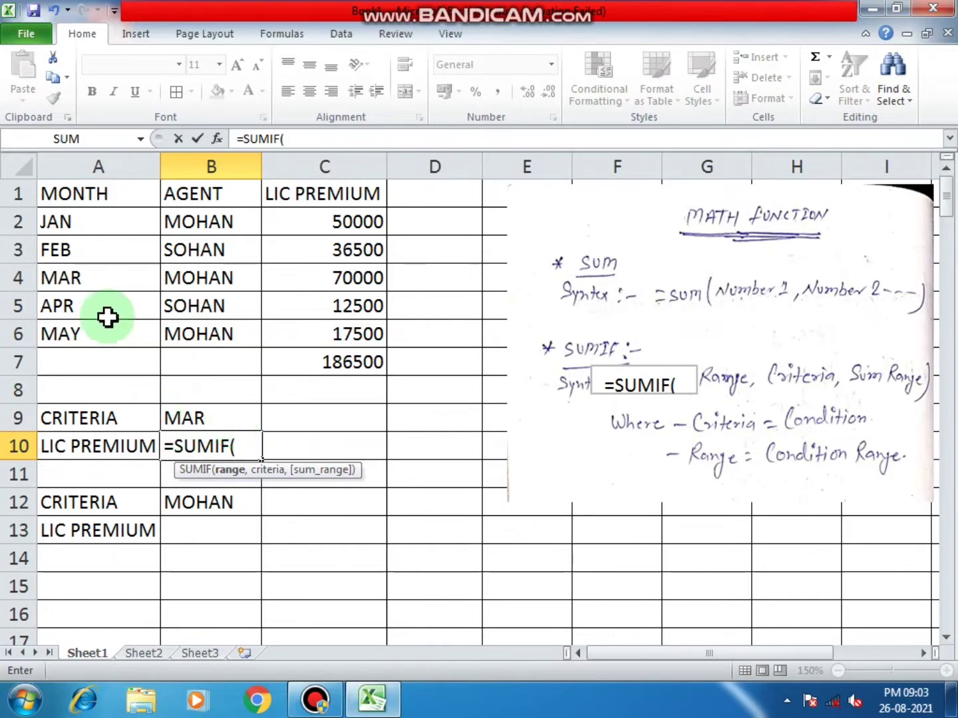
left_click_drag(79, 222, 70, 326)
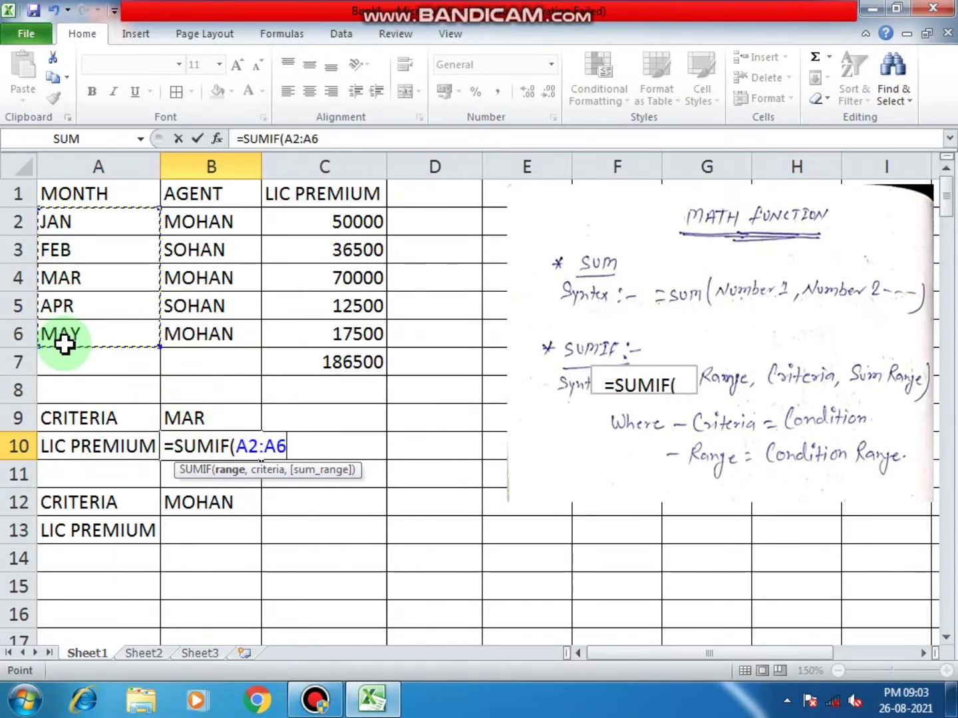
type(",")
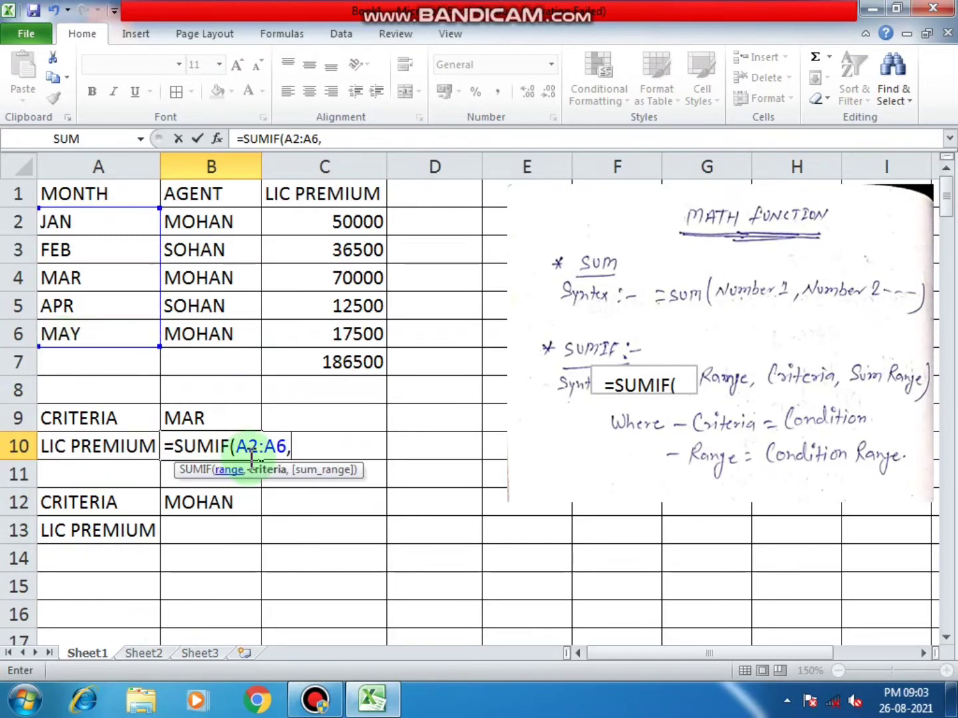
left_click(195, 414)
type(",")
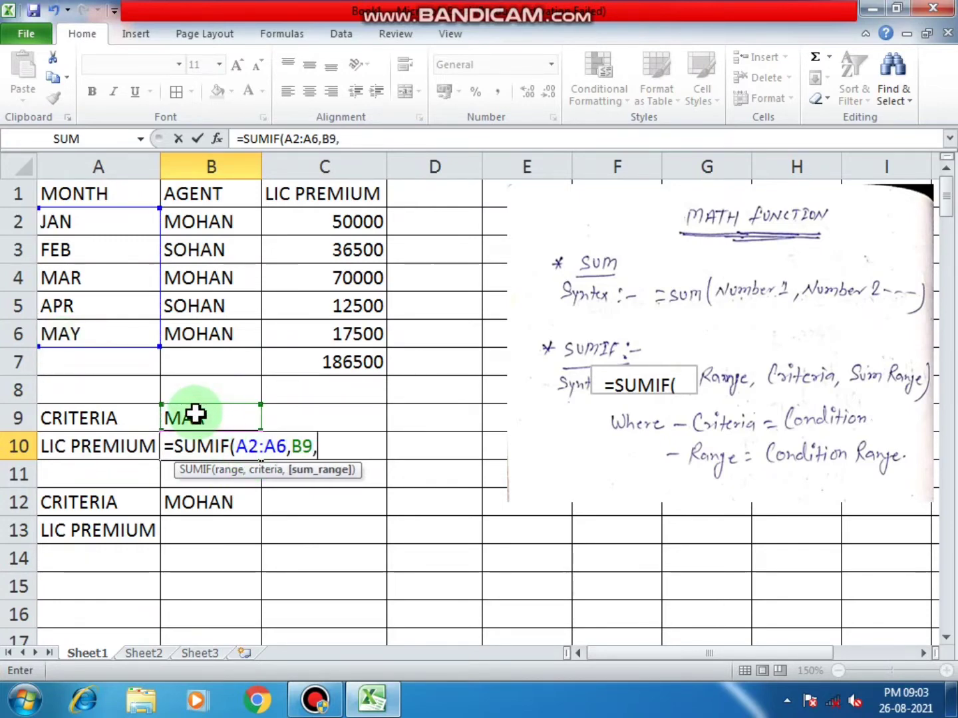
left_click_drag(348, 218, 351, 335)
type(")")
key("Return")
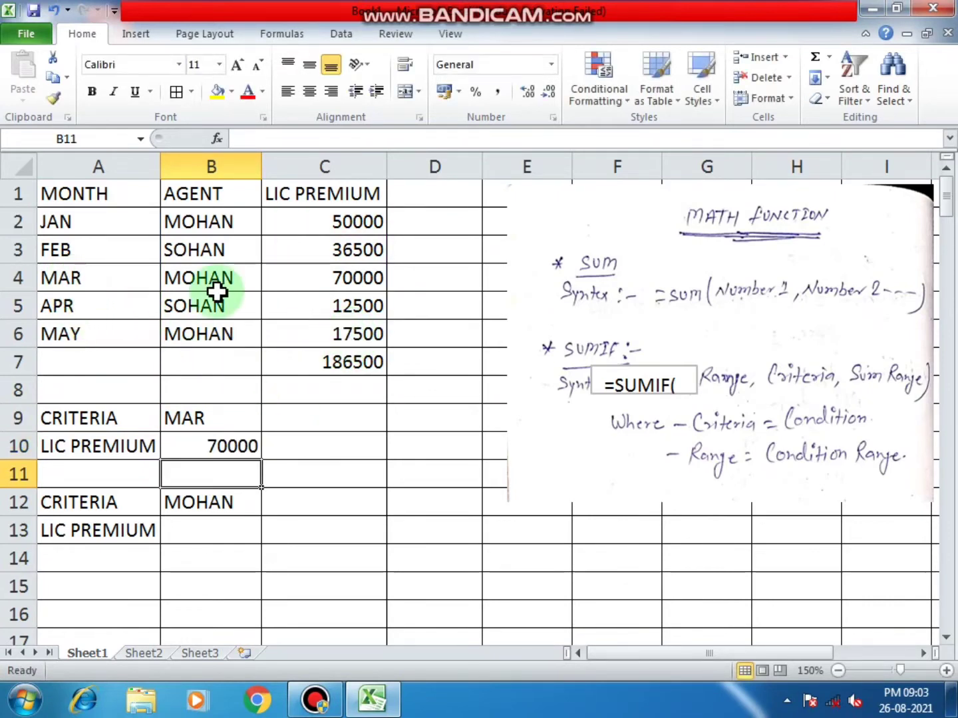
left_click(357, 282)
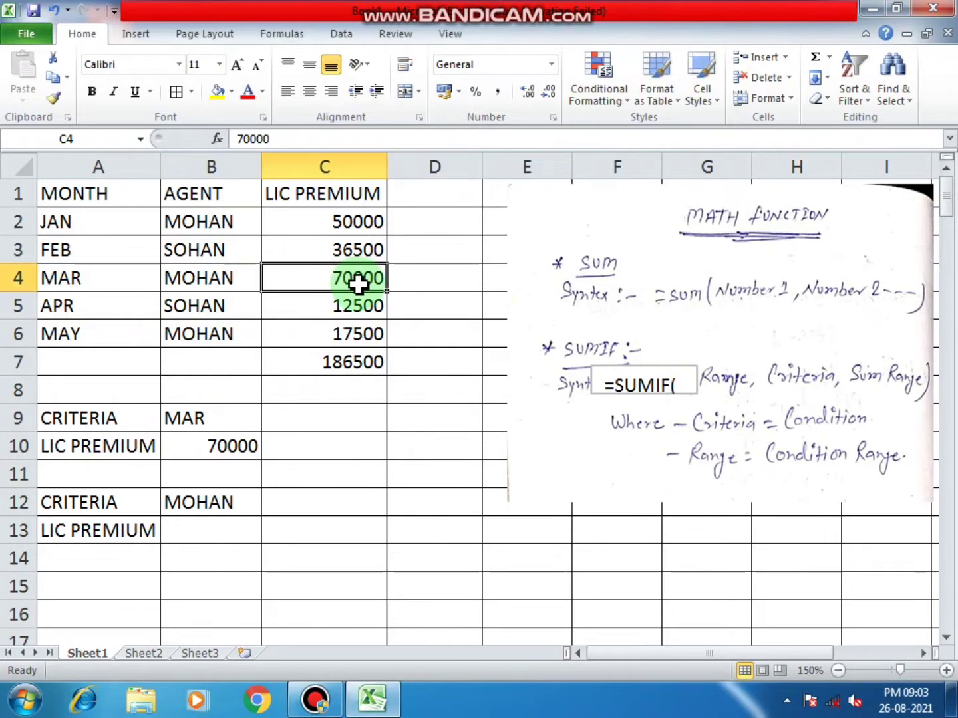
Total the LIC premium for the agent named in B12 by entering =SUMIF(B2:B6,B12,C2:C6) in B13
left_click(200, 530)
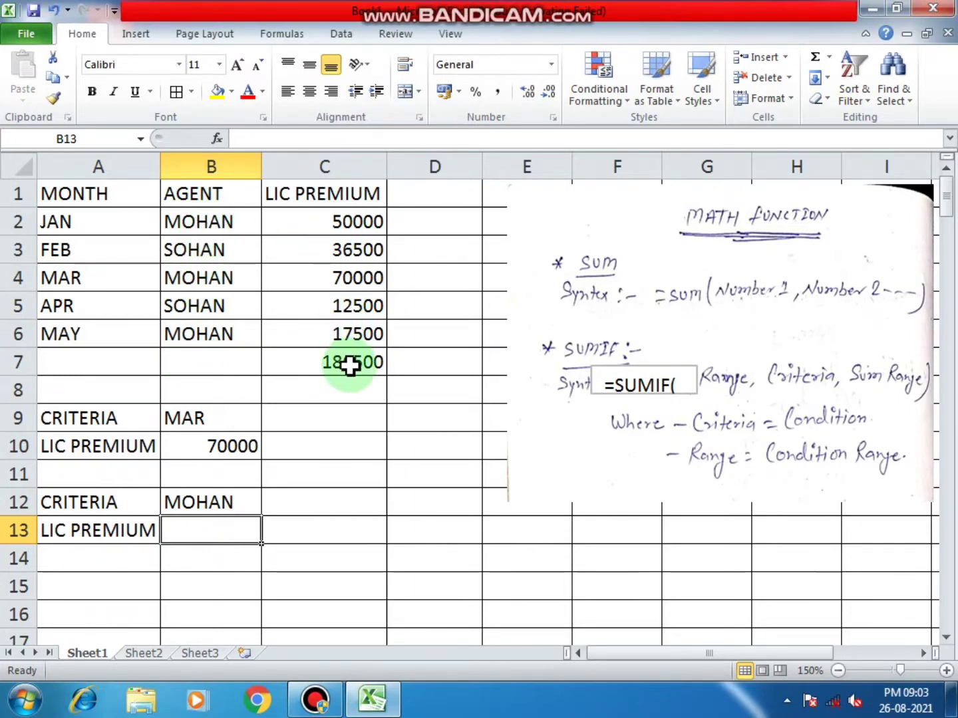
left_click(349, 236)
left_click(342, 278)
left_click(346, 336)
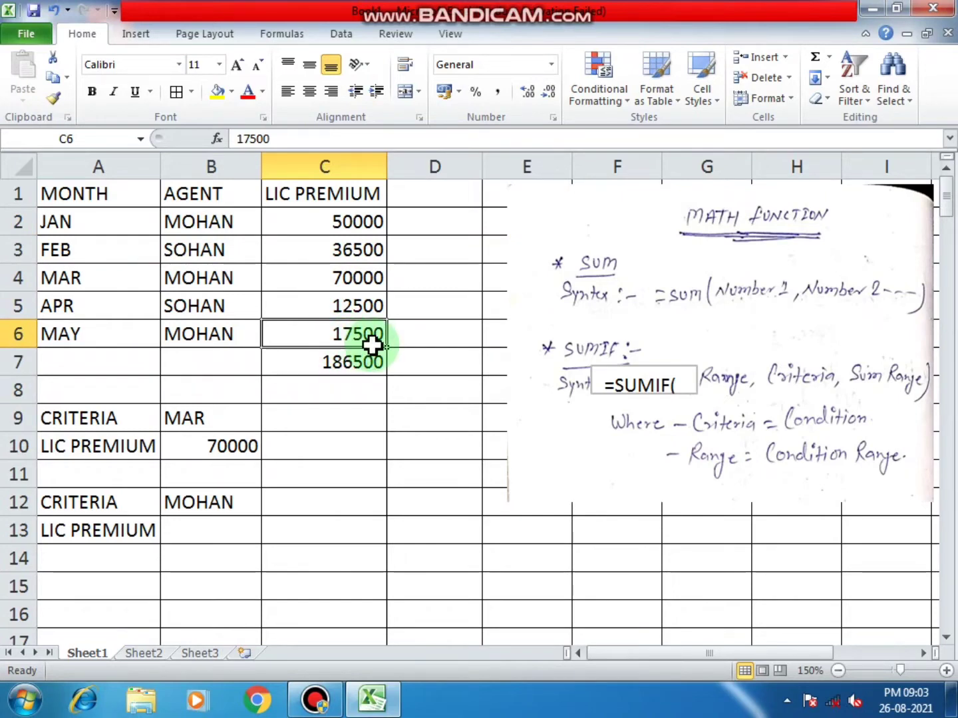
left_click(212, 526)
type("=")
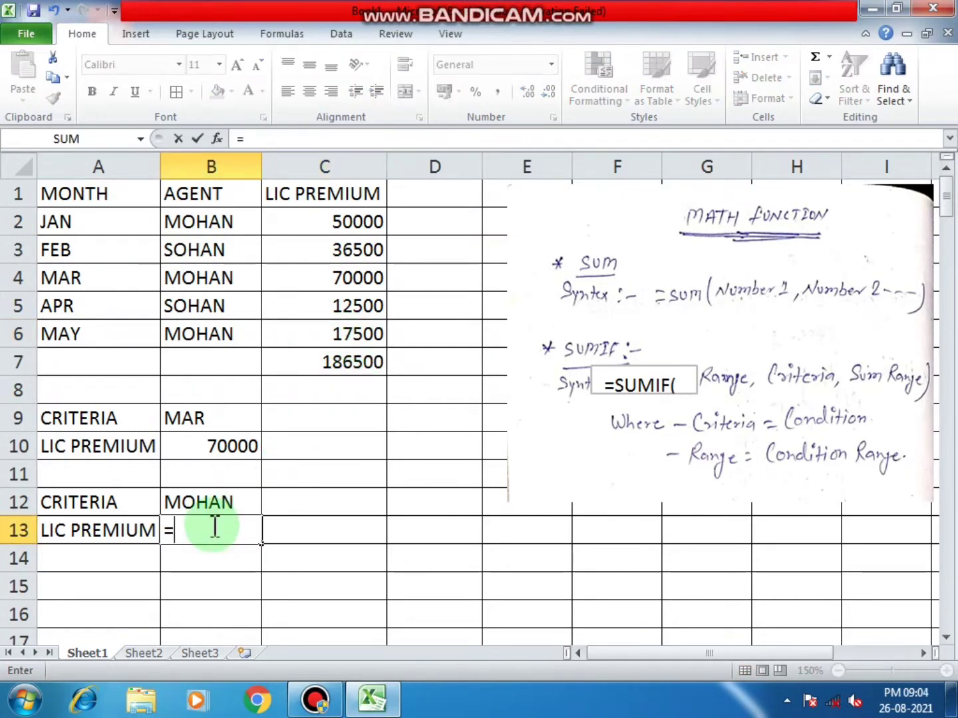
type("SUMIF(")
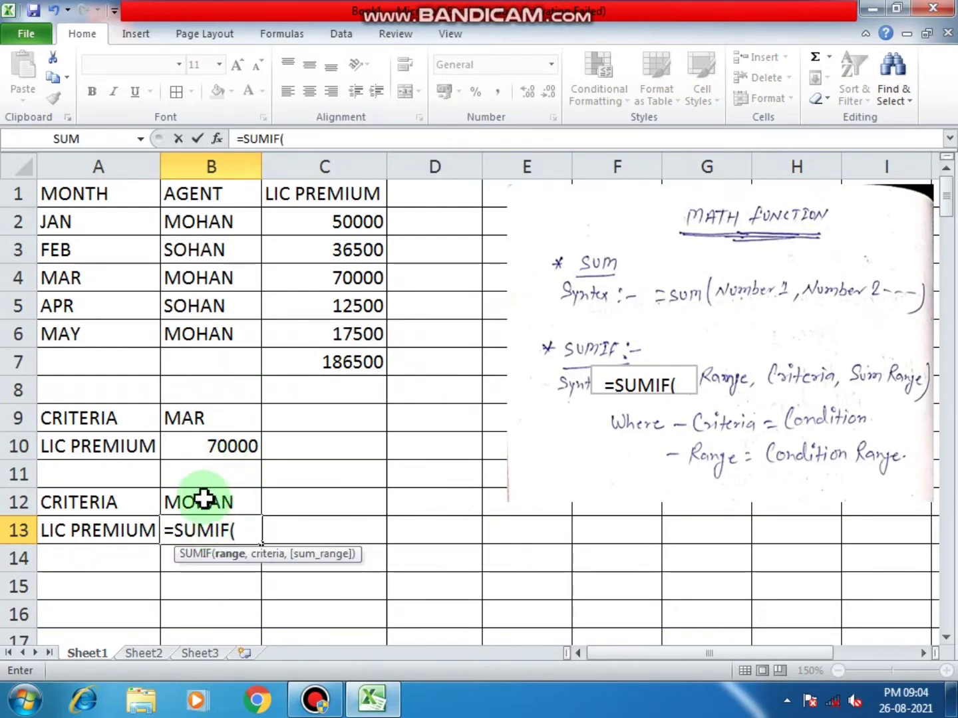
left_click_drag(205, 231, 202, 326)
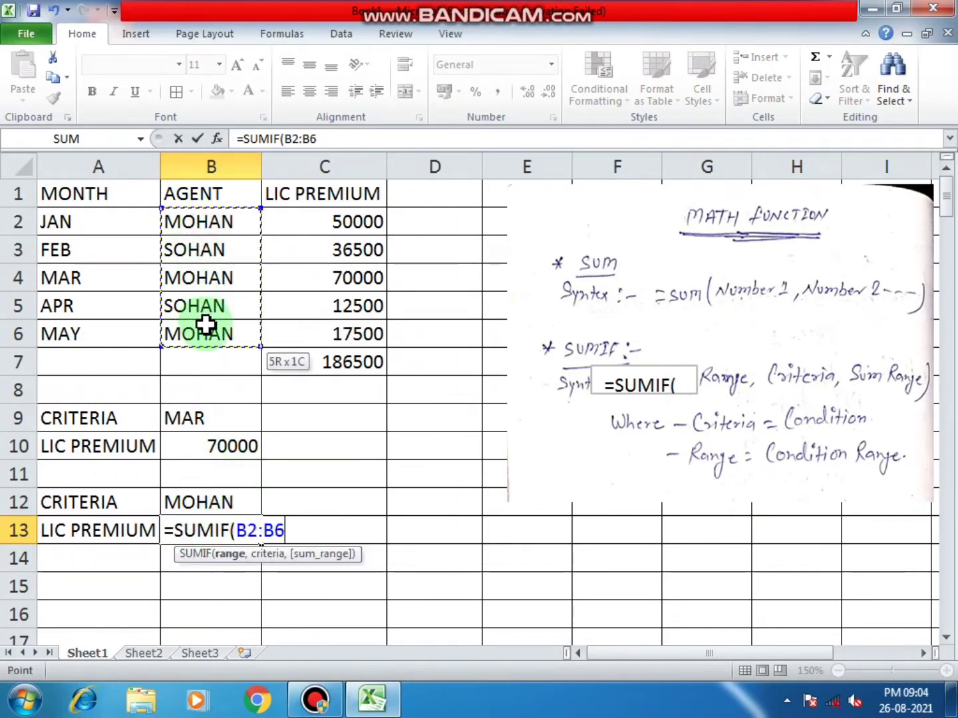
type(",")
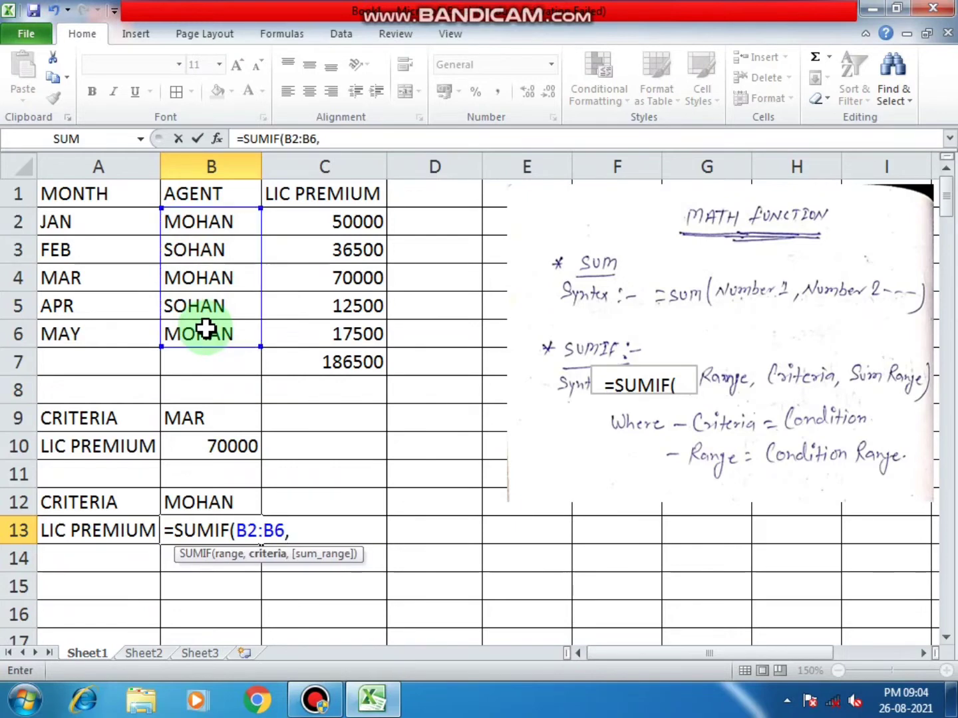
left_click(197, 501)
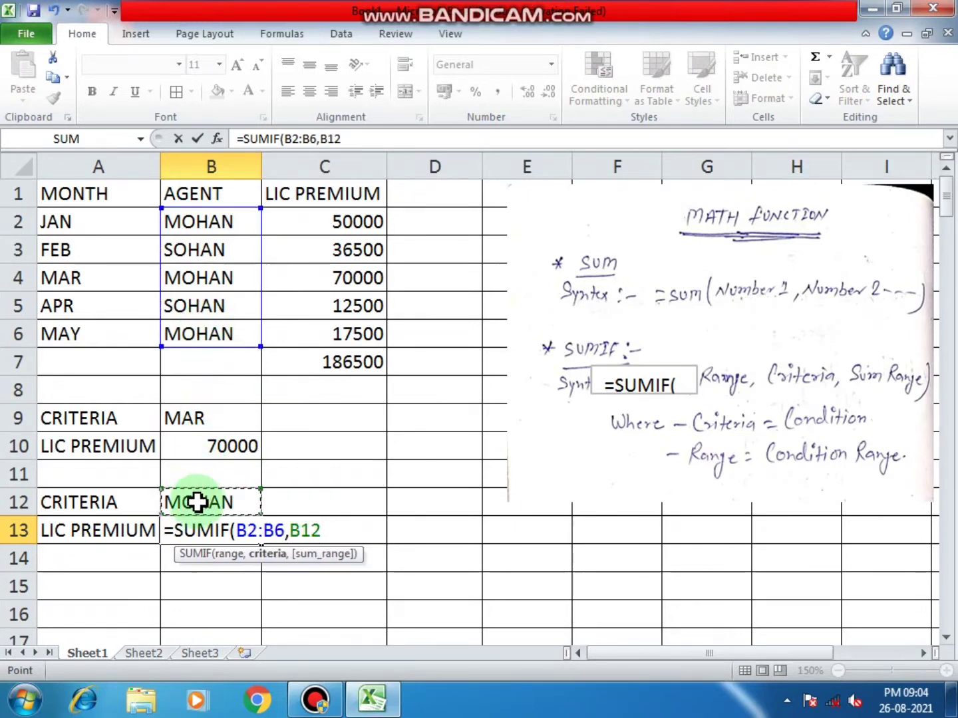
type(",")
left_click_drag(321, 228, 326, 342)
type(")")
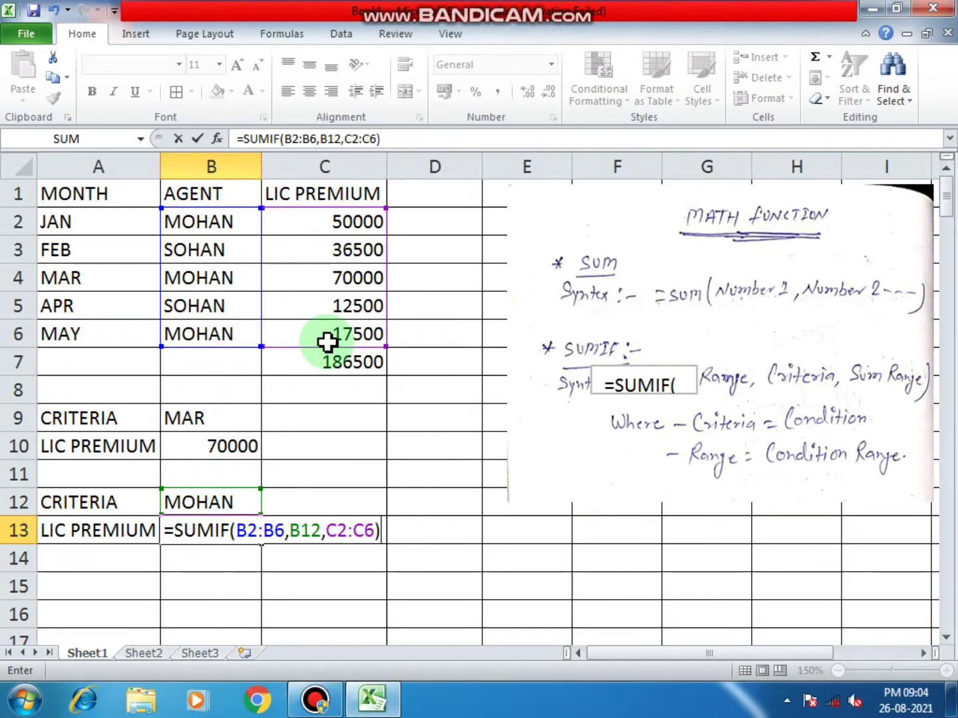
key("Return")
Compare the agent total in B13 with that agent's premiums in column C, moving the Windows color scheme prompt out of the way
left_click(216, 540)
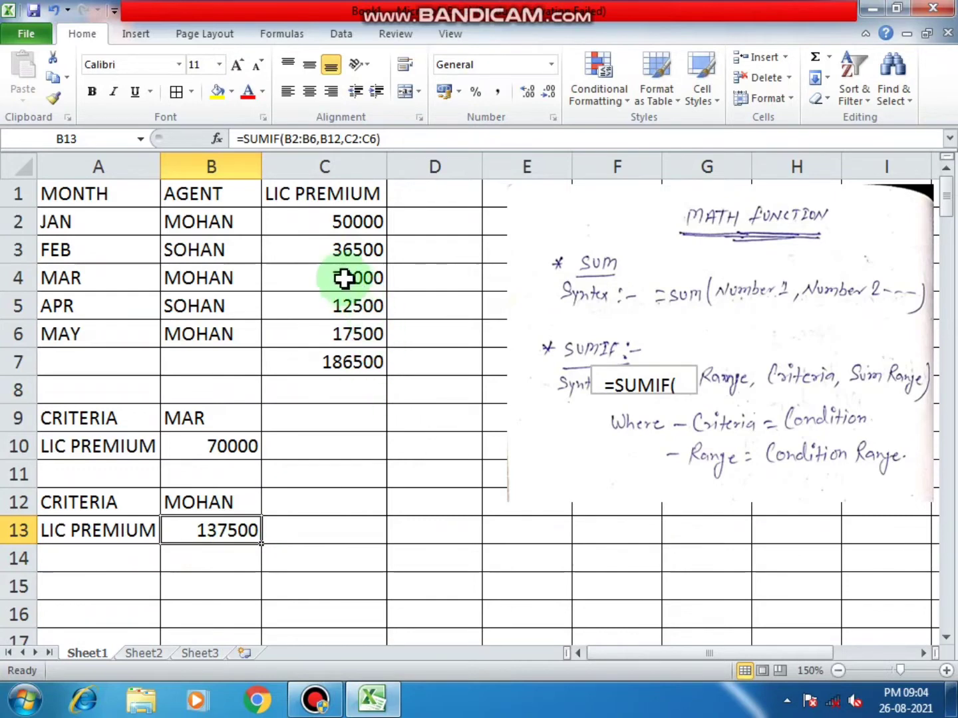
left_click(351, 222)
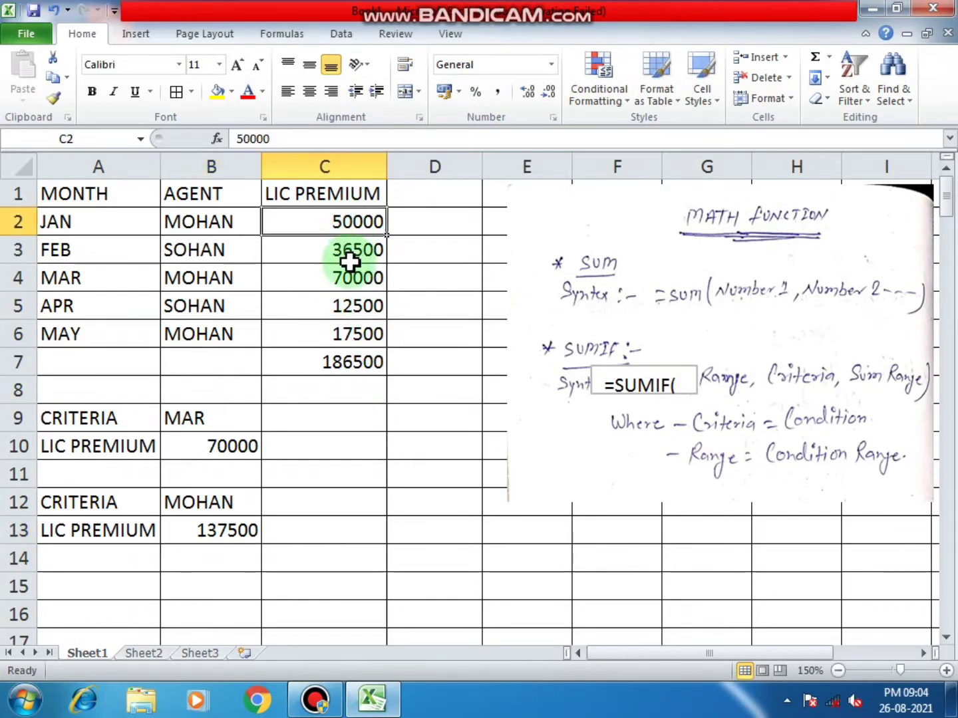
left_click(342, 282)
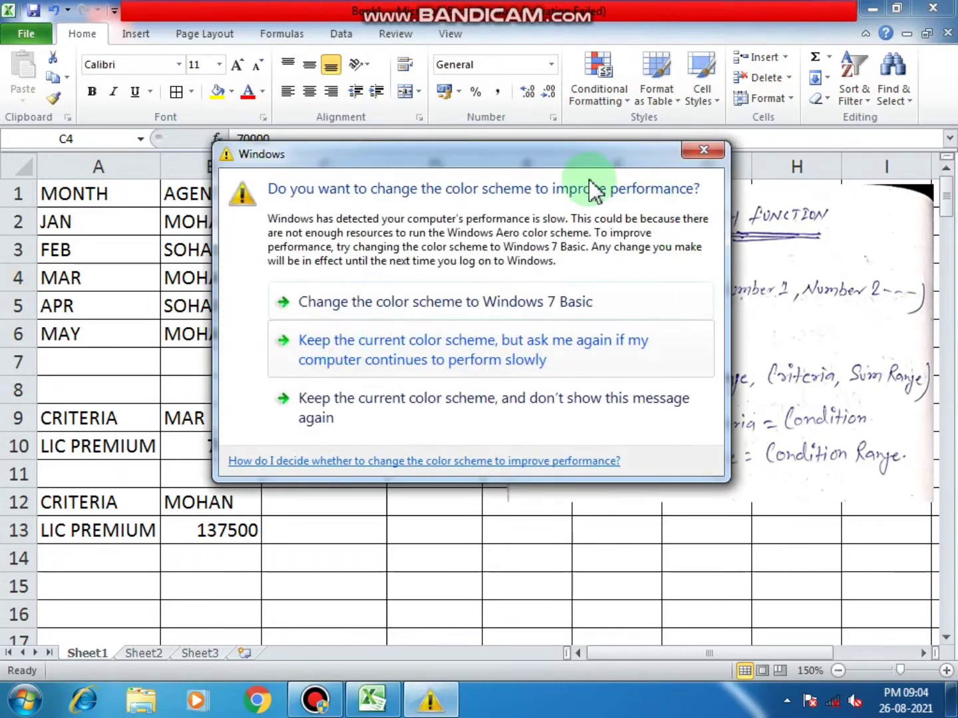
left_click(656, 495)
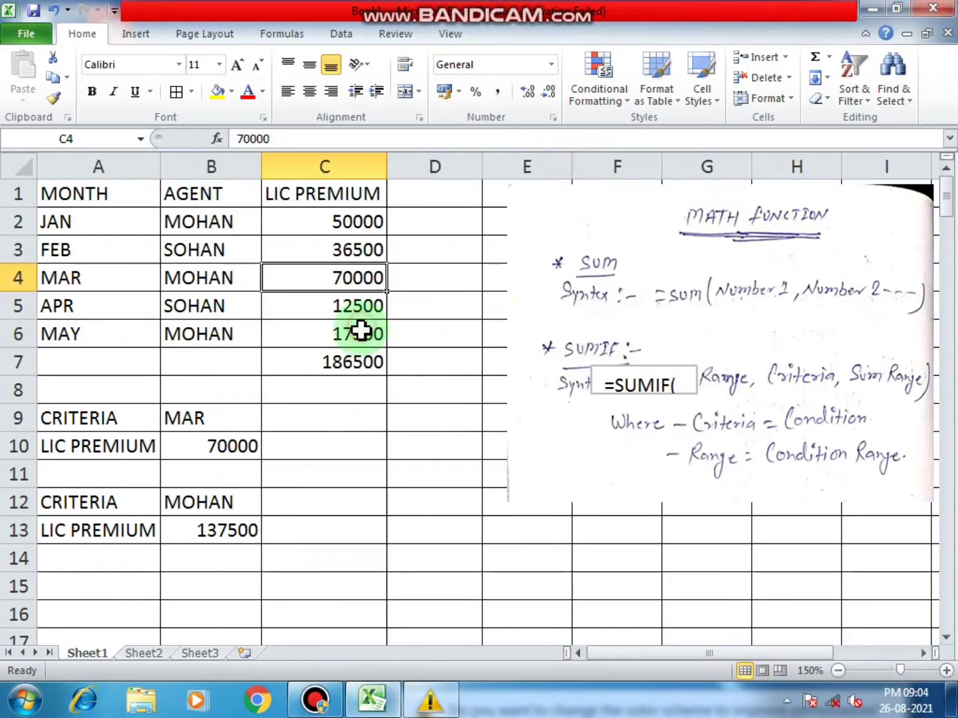
left_click(228, 544)
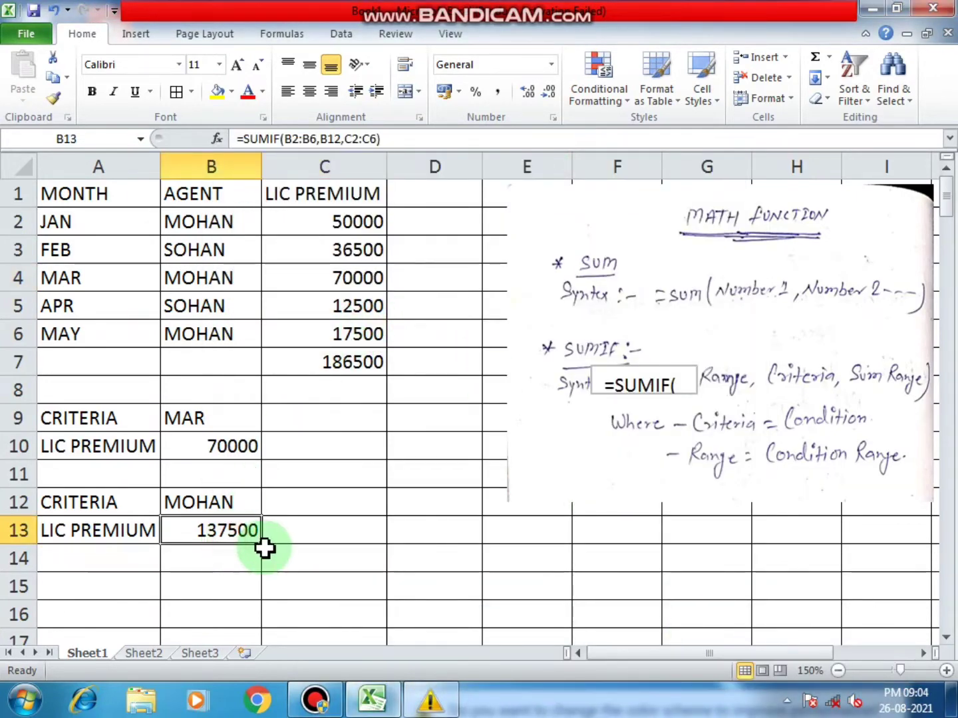
left_click(308, 530)
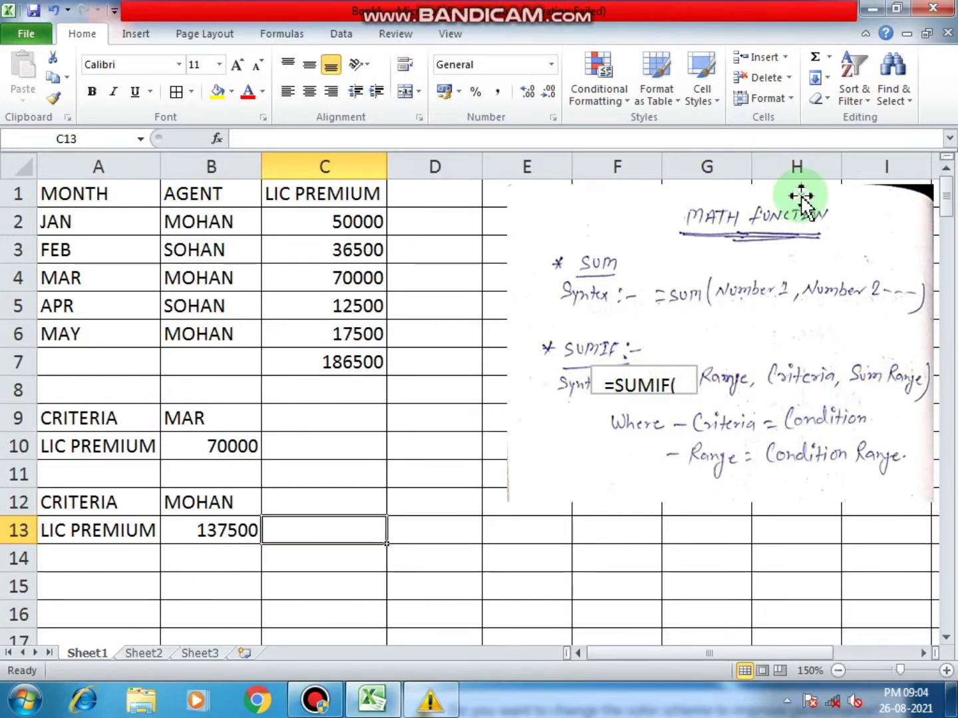
Insert a text box over the handwritten SUMIFS syntax beside the second premium table, starting it with =SUMIFS(SUM RANGE,CRITERIA RANGE 1,CRITERIA 1,
scroll(655, 404, "down", 20)
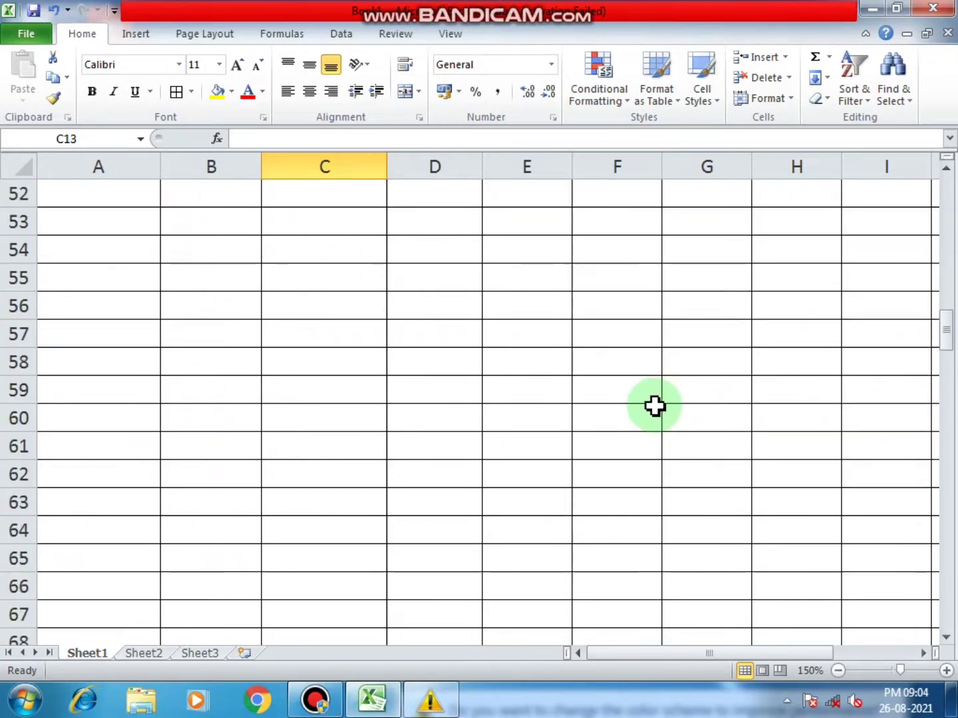
scroll(655, 405, "down", 4)
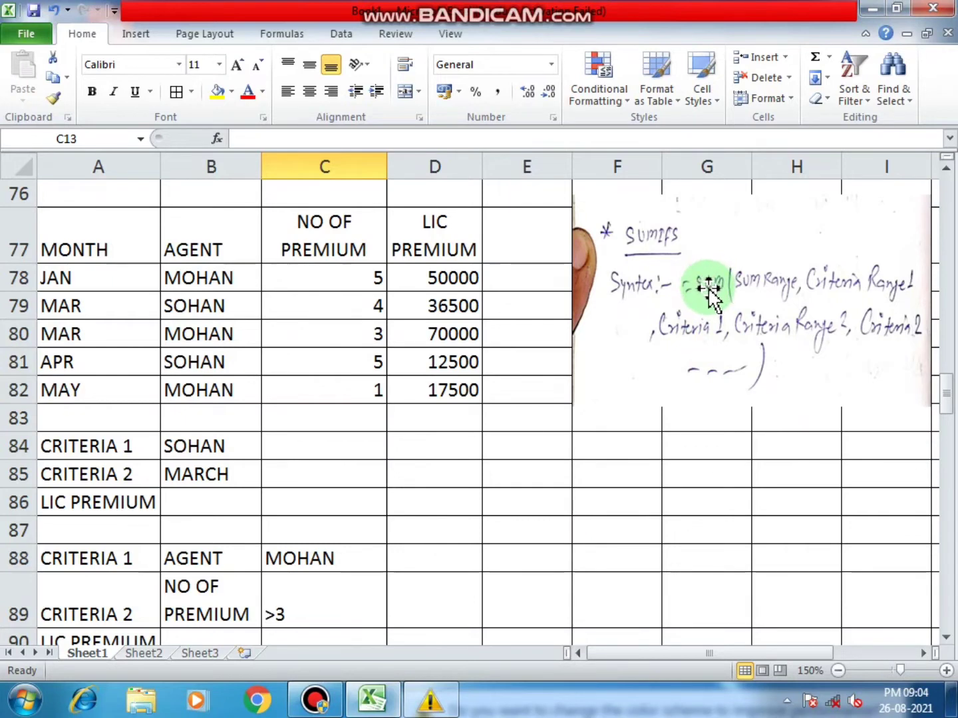
left_click(134, 35)
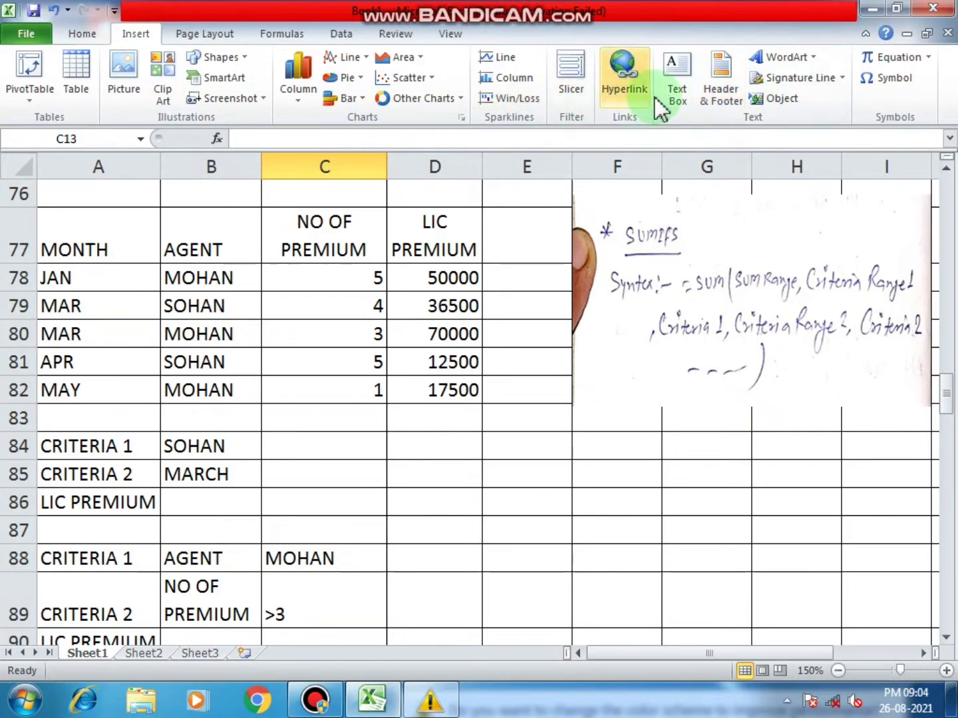
left_click(672, 97)
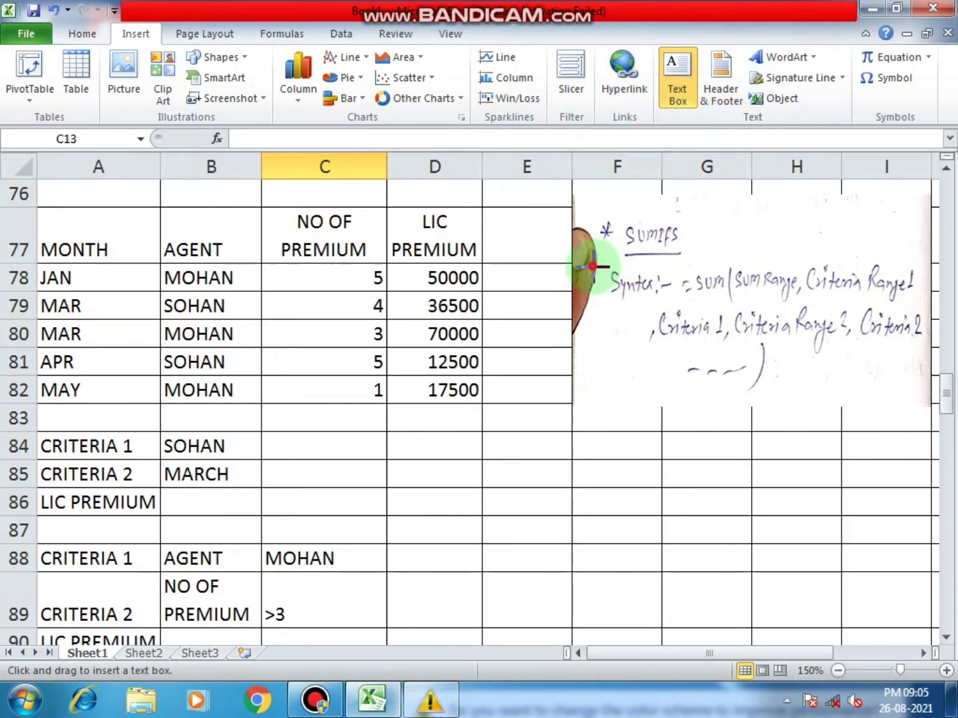
left_click_drag(592, 266, 927, 418)
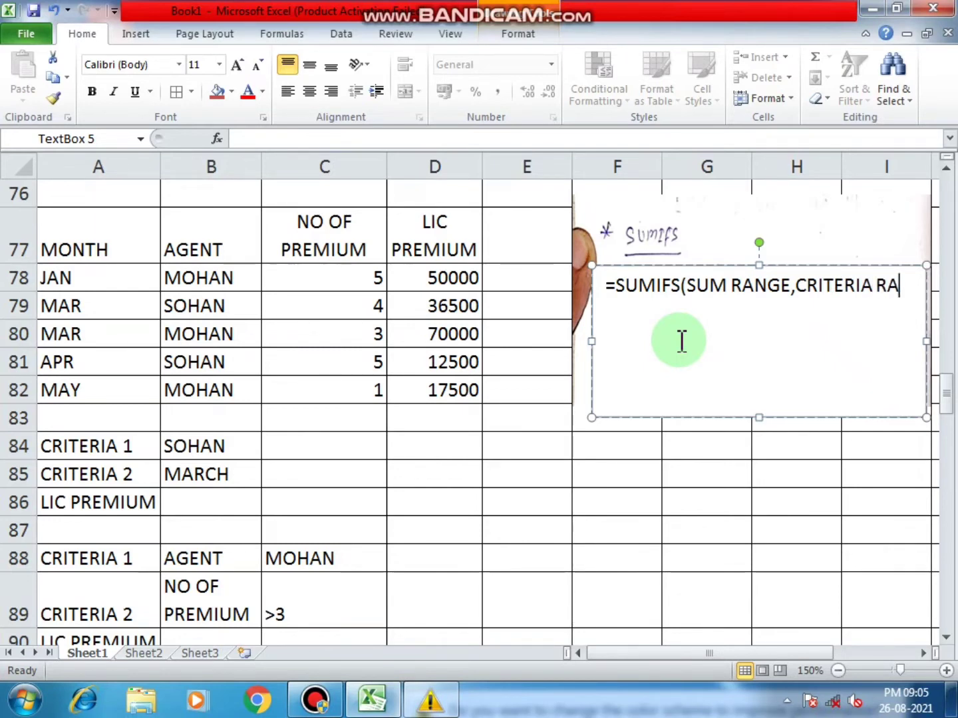
type("NGE 1")
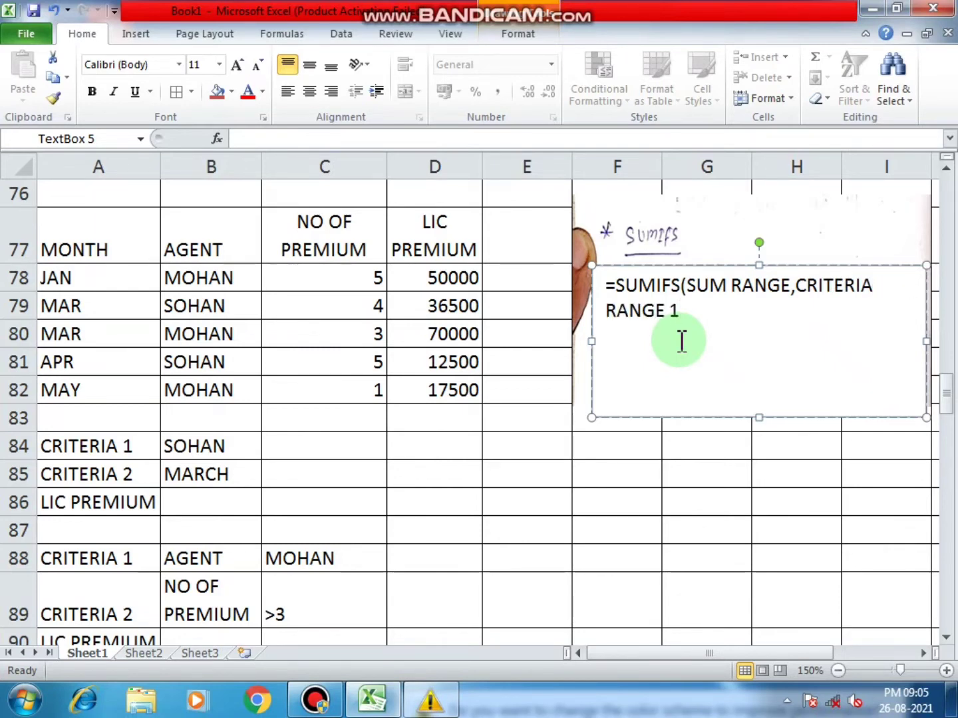
type(",CRITERIA 1,")
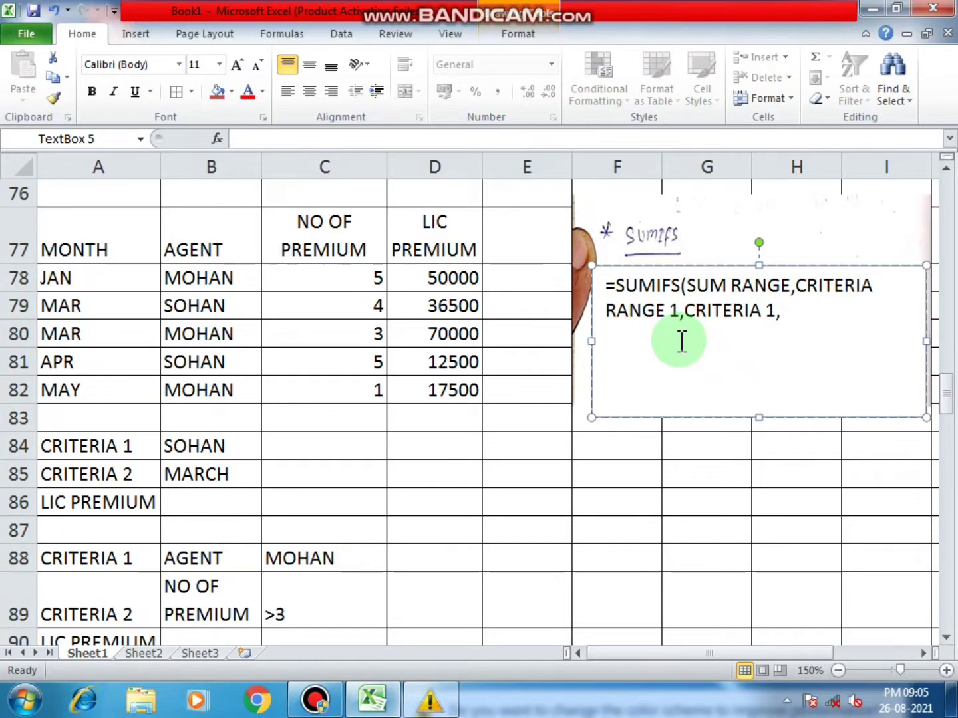
Duplicate the text CRITERIA RANGE 1,CRITERIA 1, at the end of the syntax in the text box
key("shift+Left")
key("shift+Left")
key("shift+Left")
key("shift+Left")
key("shift+Left")
key("shift+Left")
key("shift+Left")
key("shift+Left")
key("shift+Left")
key("shift+Left")
key("shift+Left")
key("shift+Left")
key("shift+Left")
key("shift+Left")
key("shift+Left")
key("shift+Left")
key("shift+Left")
key("shift+Left")
key("shift+Left")
key("shift+Left")
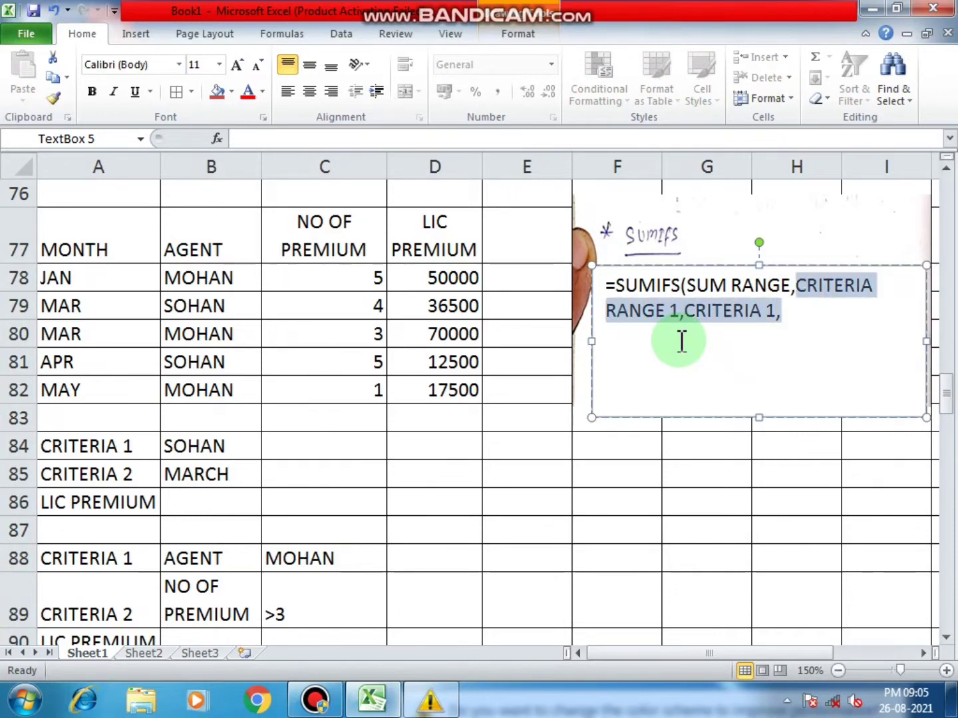
key("Right")
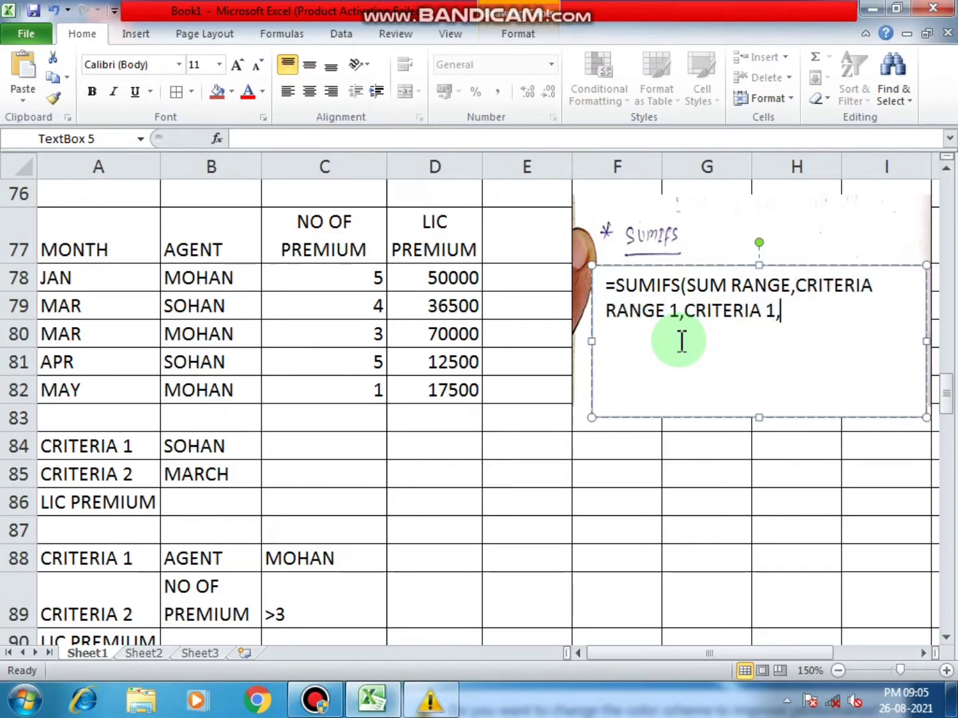
type("CRITERIA RANGE 1,CRITERIA 1,")
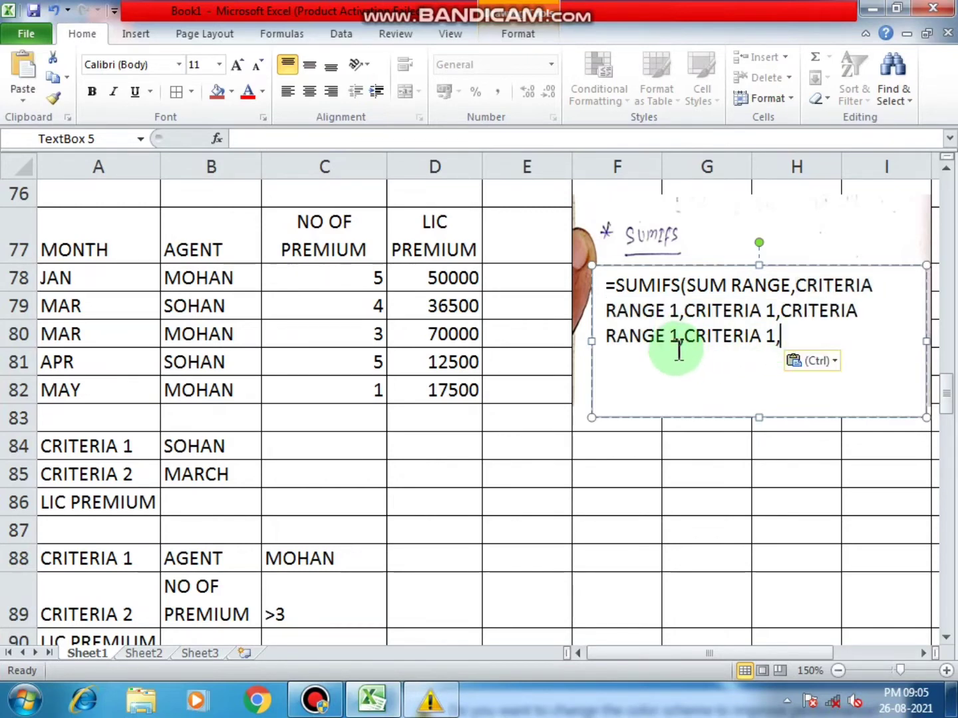
Renumber the duplicated pair to CRITERIA RANGE 2,CRITERIA 2 and end the syntax note with ......)
left_click(673, 343)
key("Delete")
type("2")
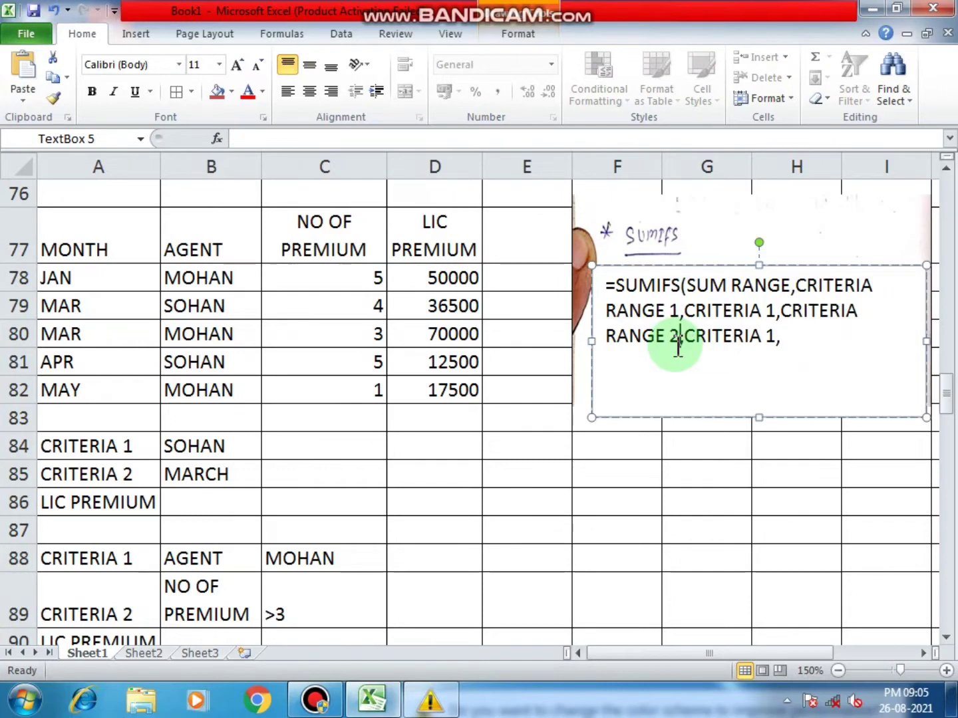
key("Right")
key("Right")
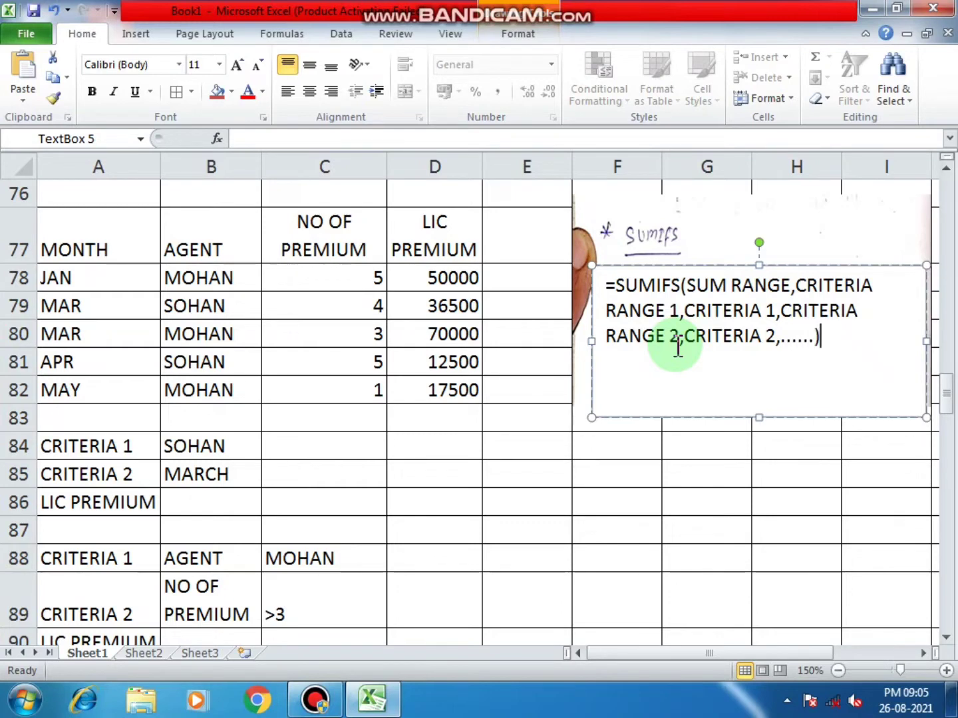
left_click(680, 506)
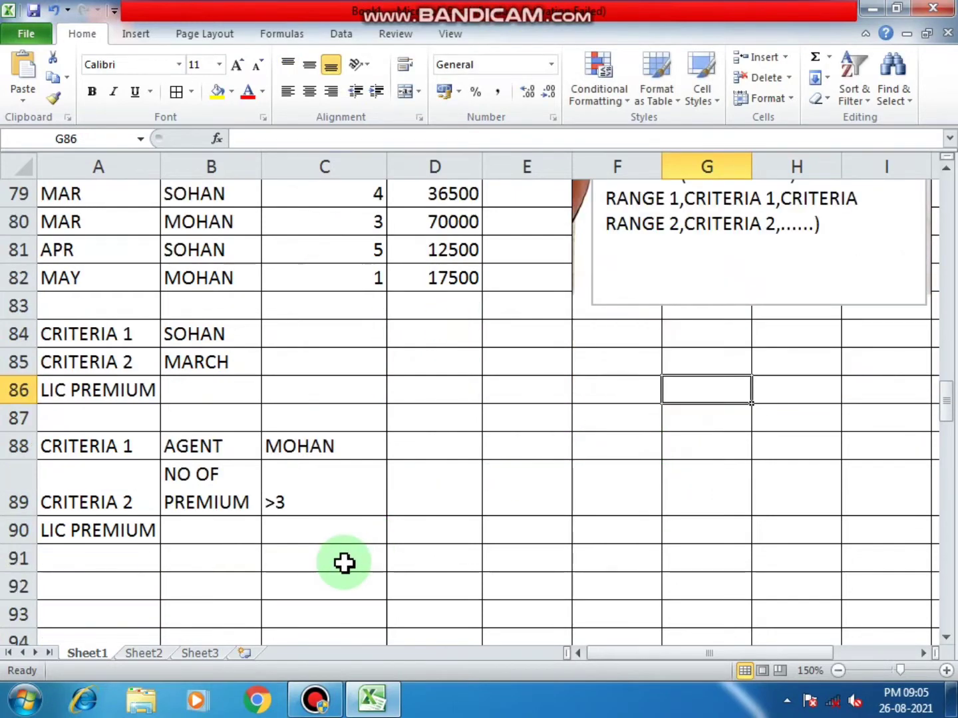
Review the second premium table and its criteria blocks, going through the column headers in A77:D77
scroll(344, 560, "down", 1)
scroll(373, 507, "up", 1)
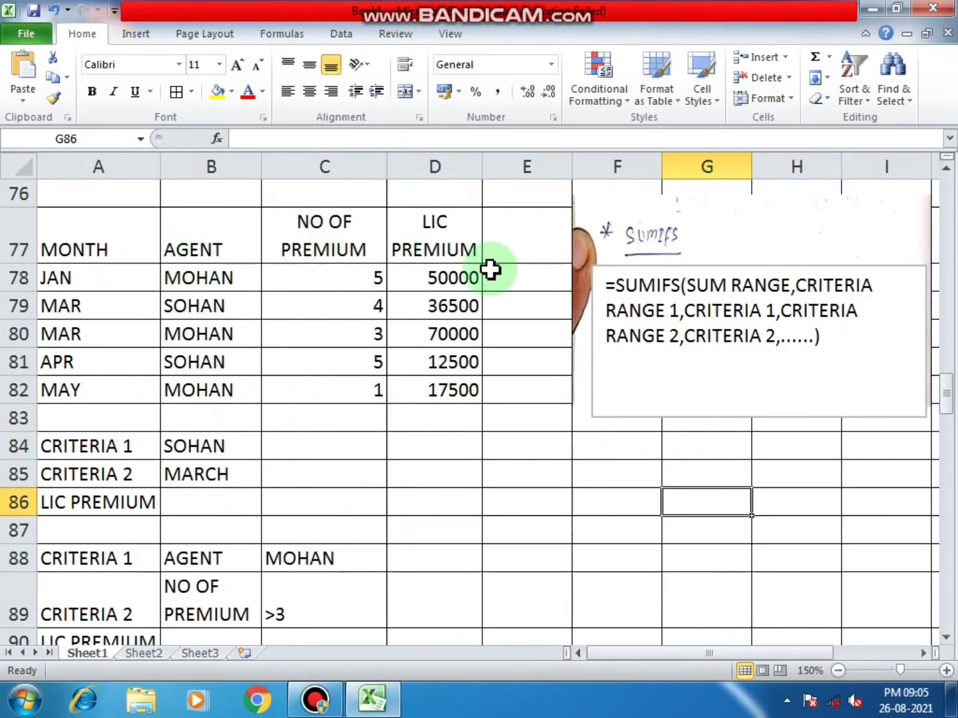
left_click(101, 250)
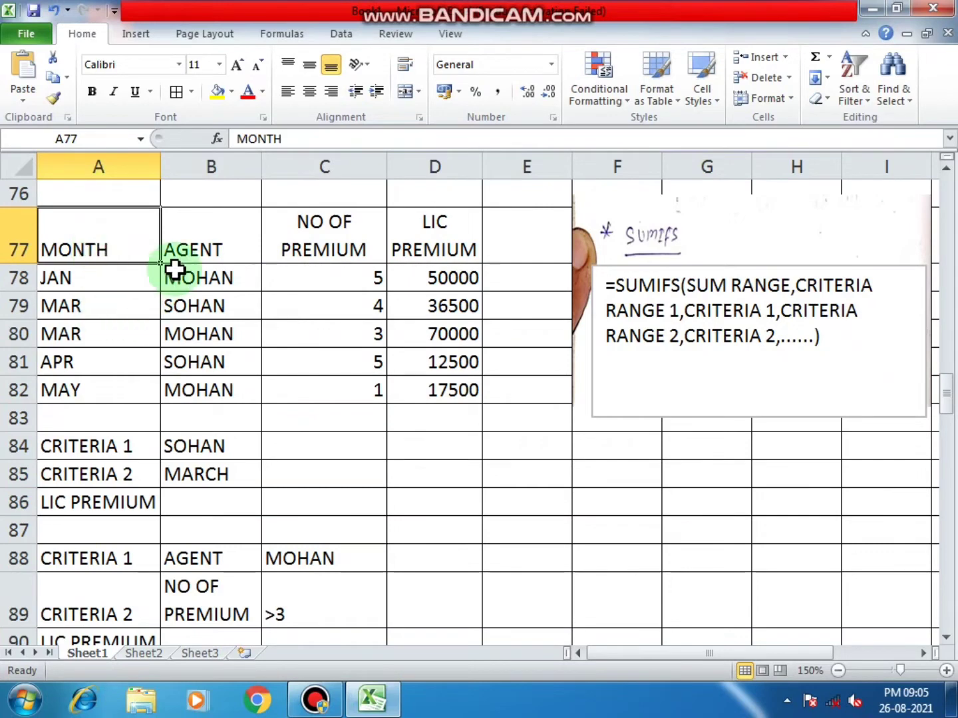
left_click(189, 257)
left_click(318, 248)
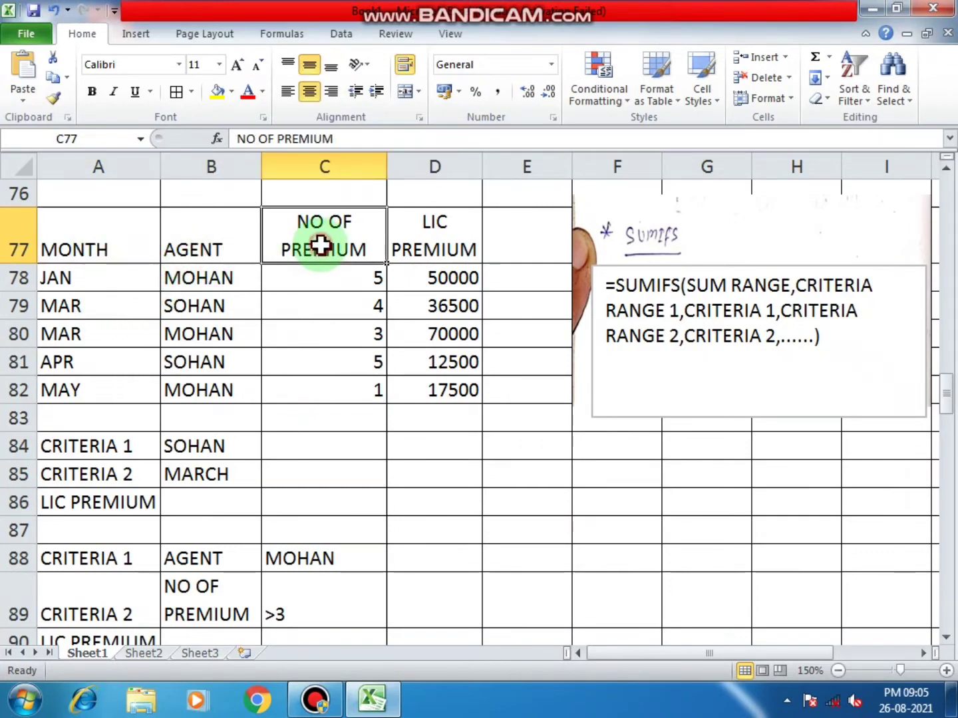
left_click(432, 250)
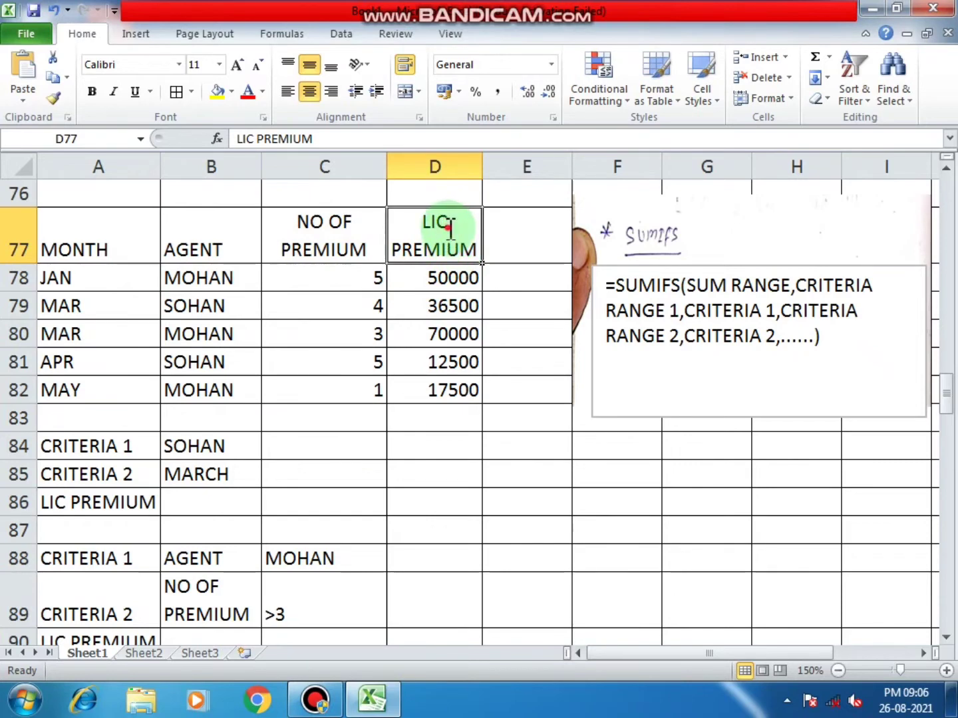
Change the header in D77 to RS OF PREMIUM
double_click(449, 229)
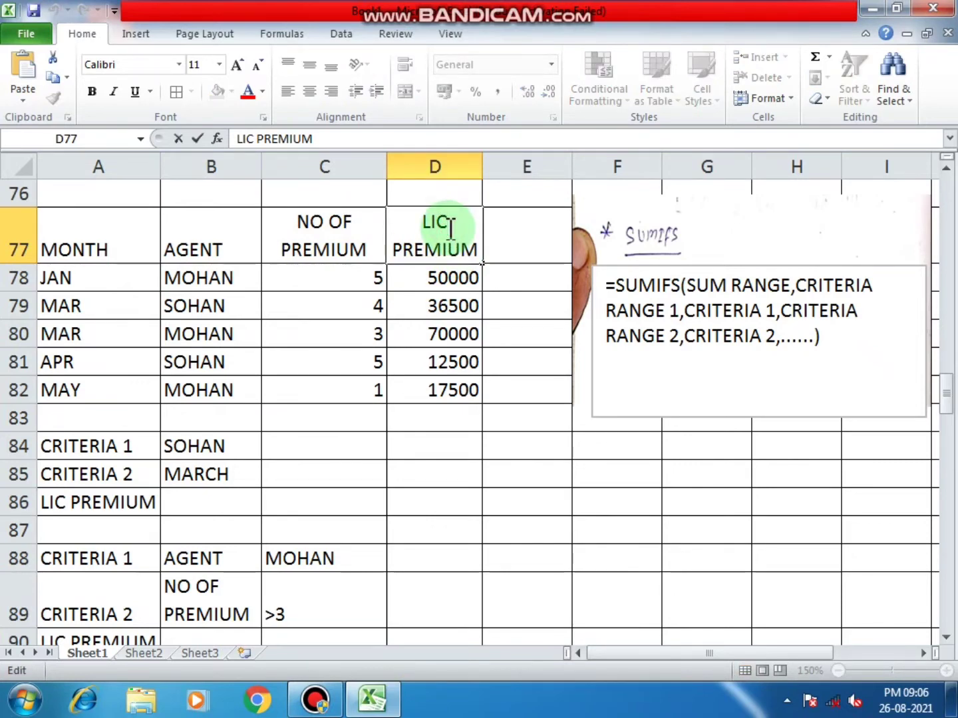
key("BackSpace")
key("BackSpace")
key("BackSpace")
type("R")
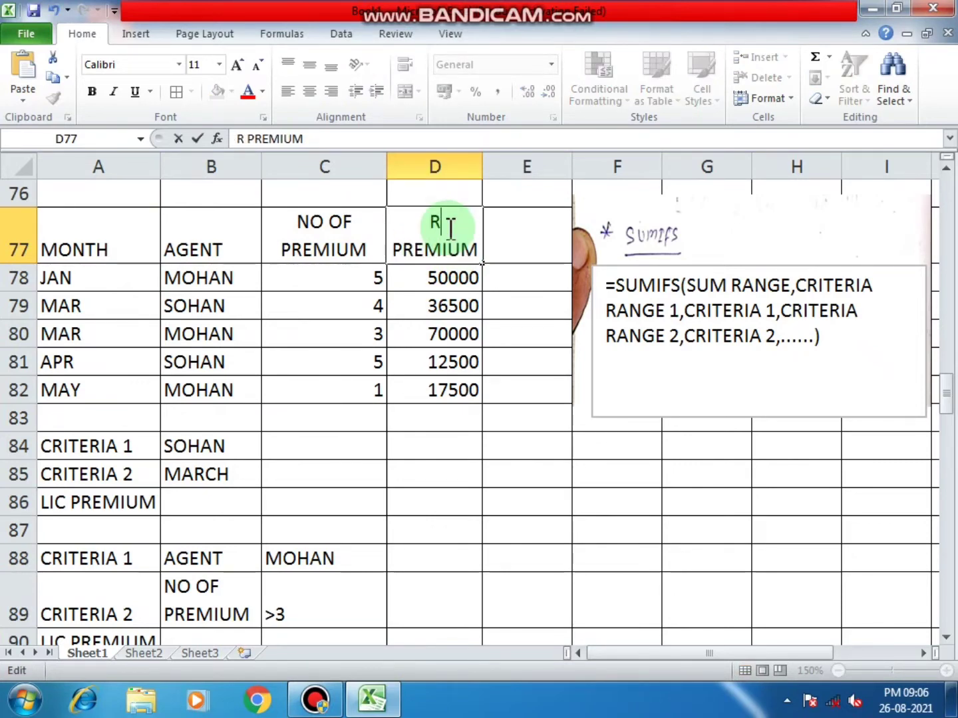
type("S OF")
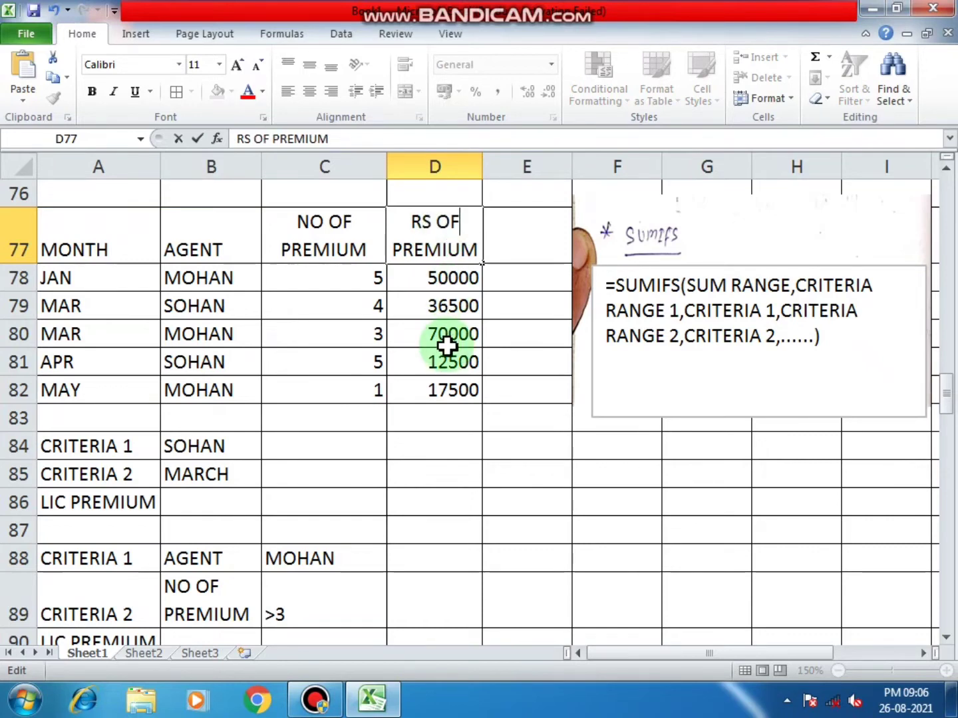
left_click(444, 304)
Examine the JAN row's premium count and amount, then the agent and month criteria in B84 and B85
left_click(434, 281)
left_click(374, 277)
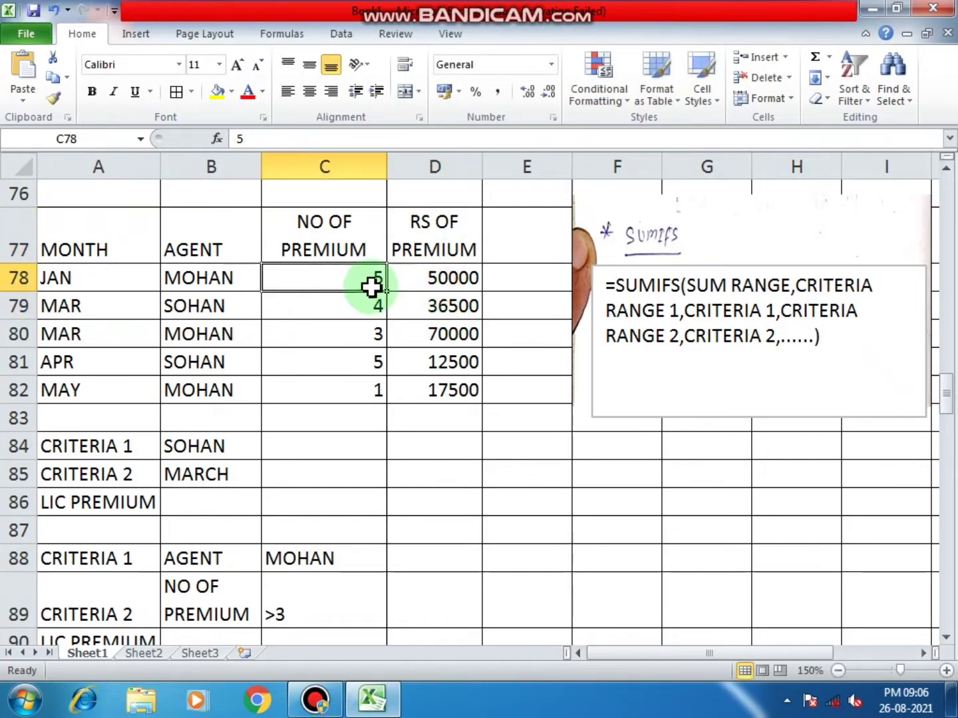
left_click(444, 282)
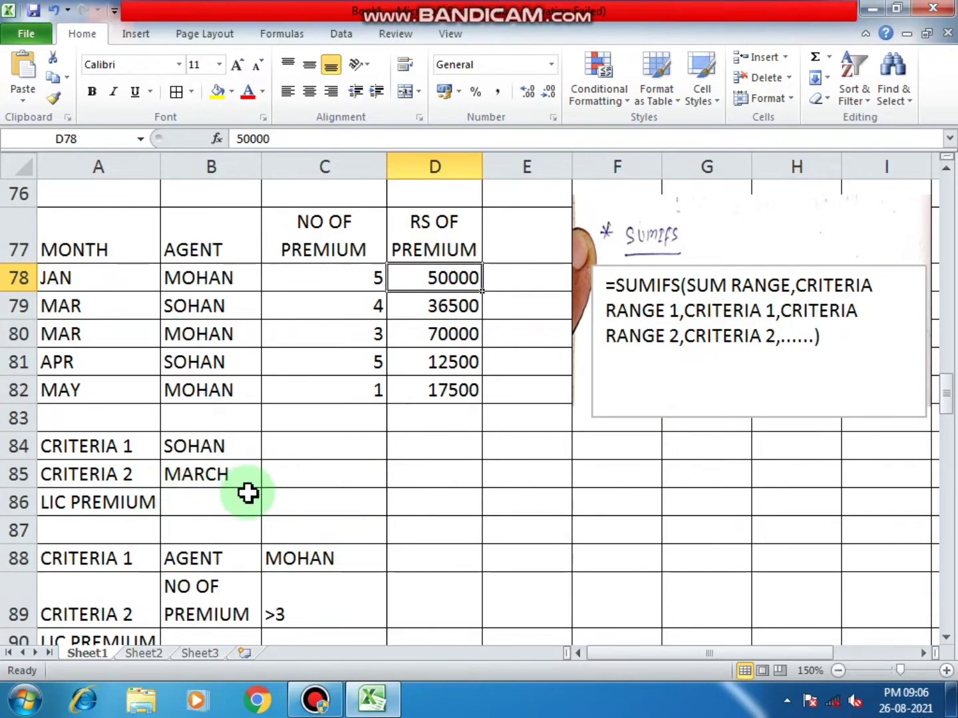
left_click(203, 454)
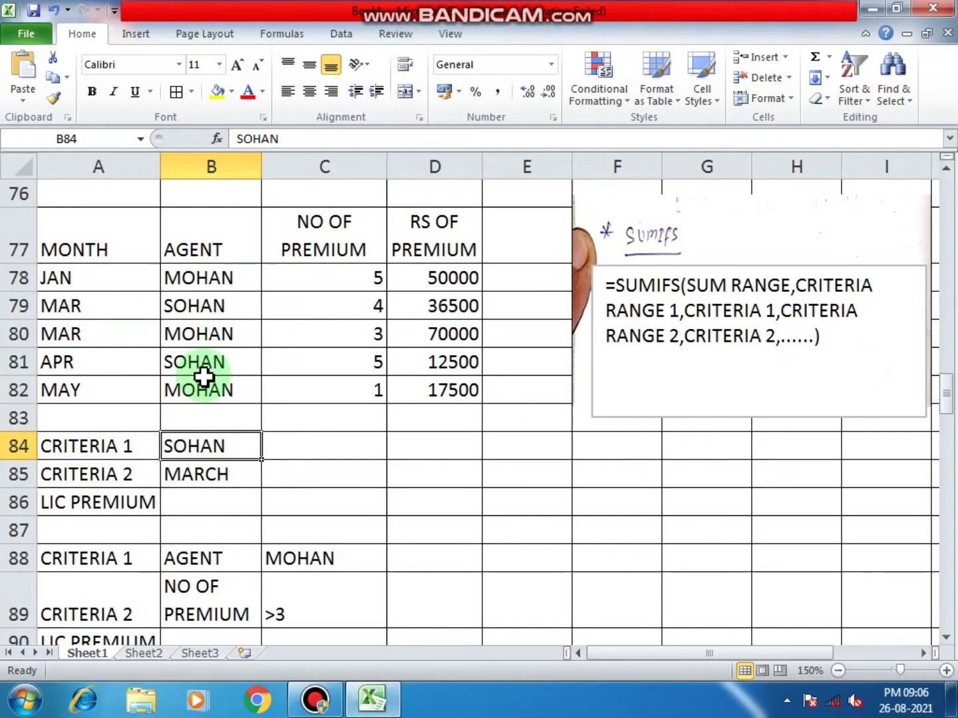
left_click(202, 473)
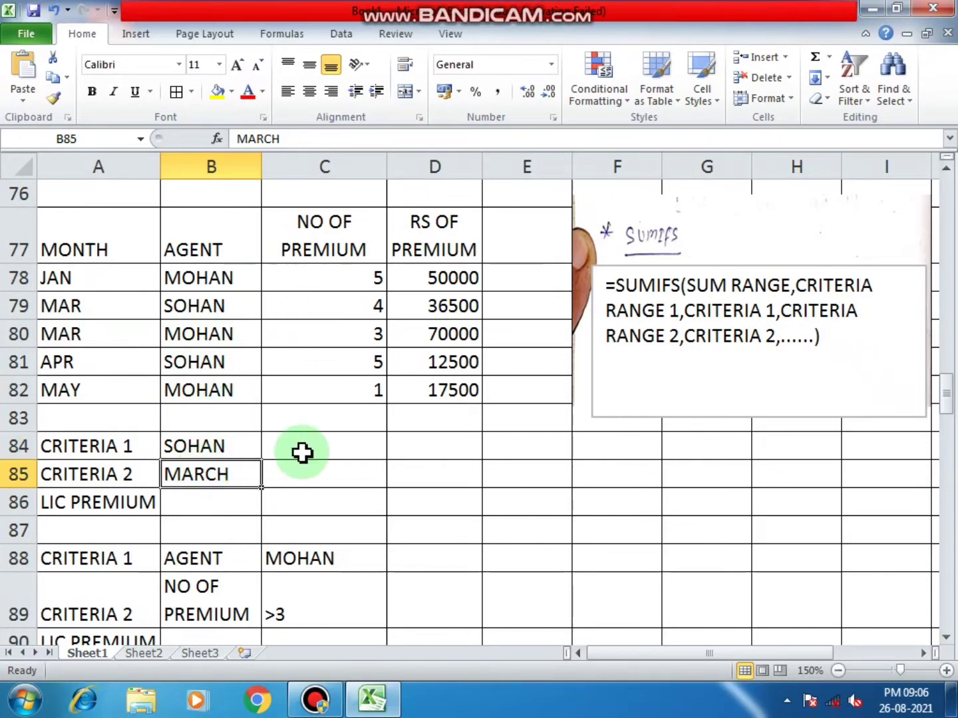
left_click(200, 505)
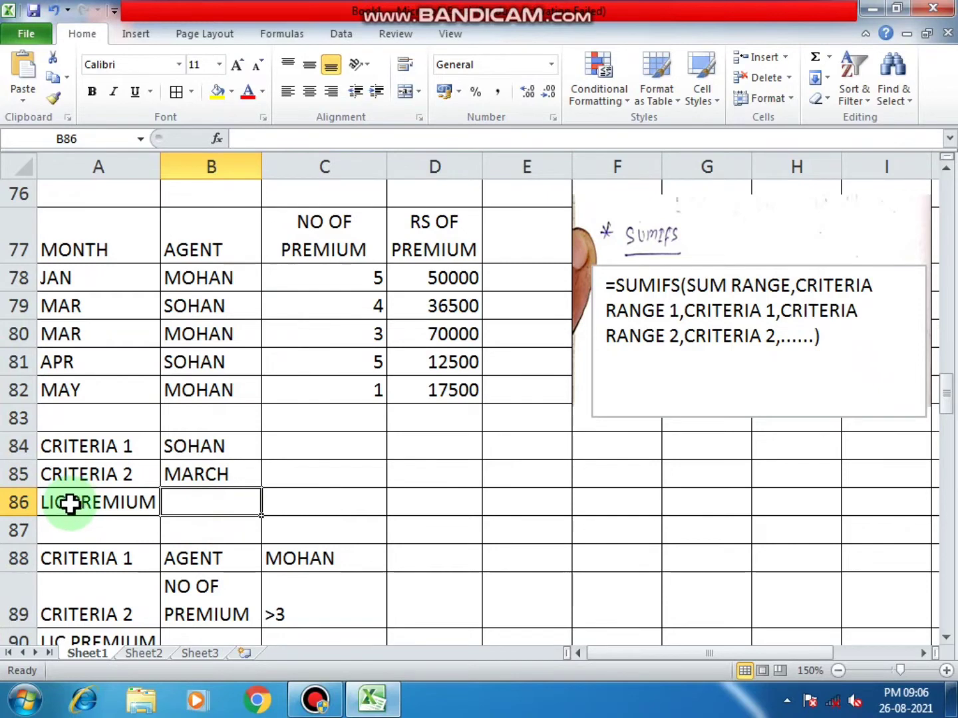
Change the label in A86 to RS PREMIUM
left_click(70, 503)
double_click(70, 503)
left_click_drag(70, 503, 38, 503)
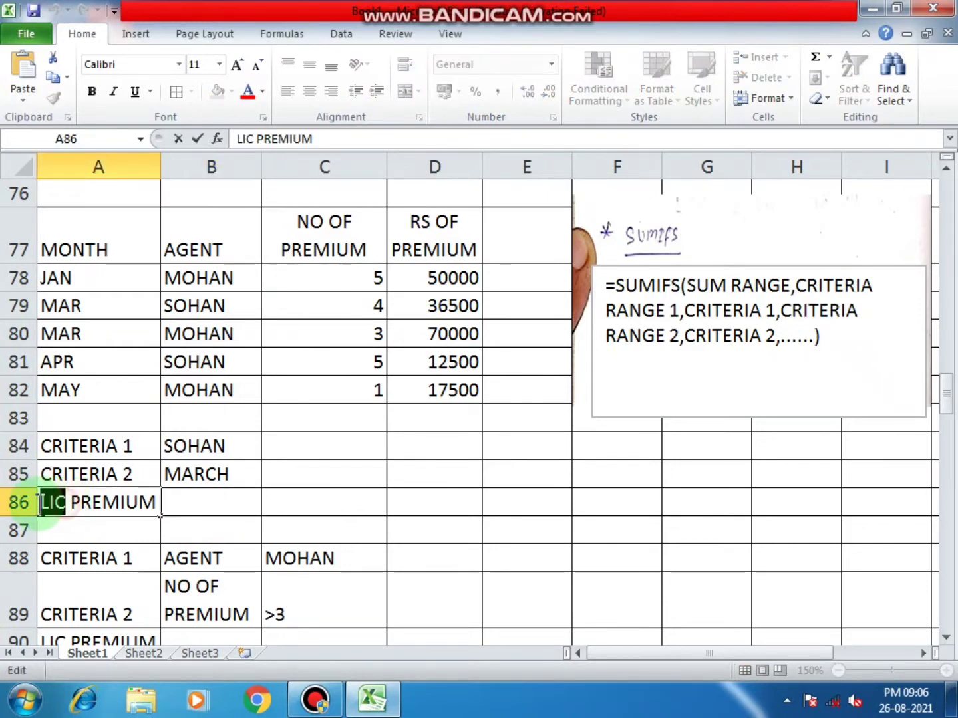
type("RS")
key("Return")
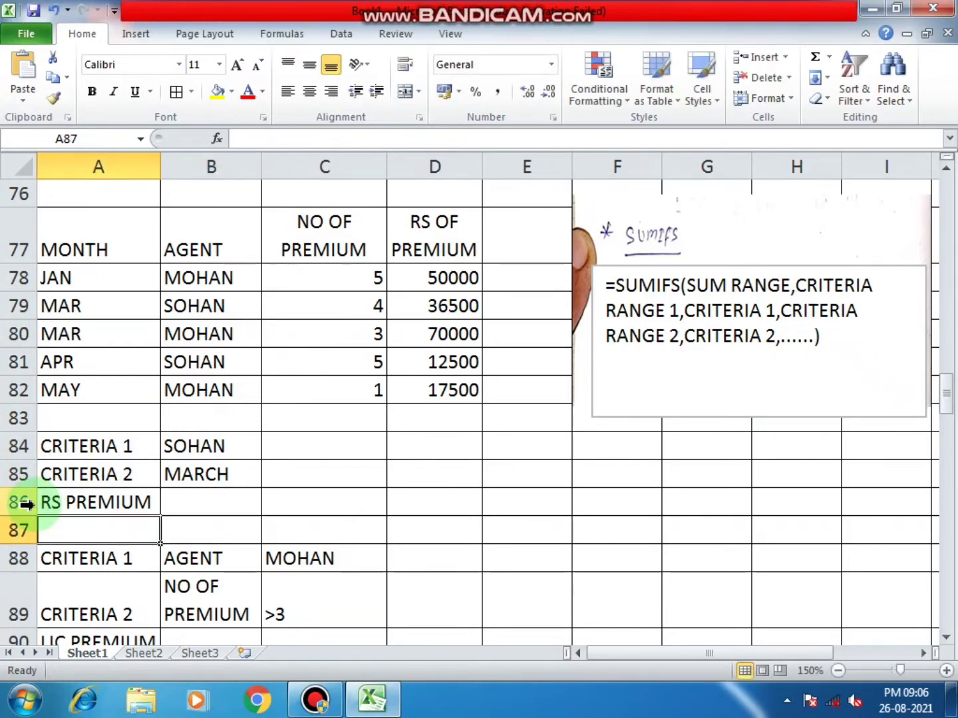
Start a SUMIFS formula in B86 with D78:D82 as the sum range, closing the Windows color scheme prompt
left_click(210, 496)
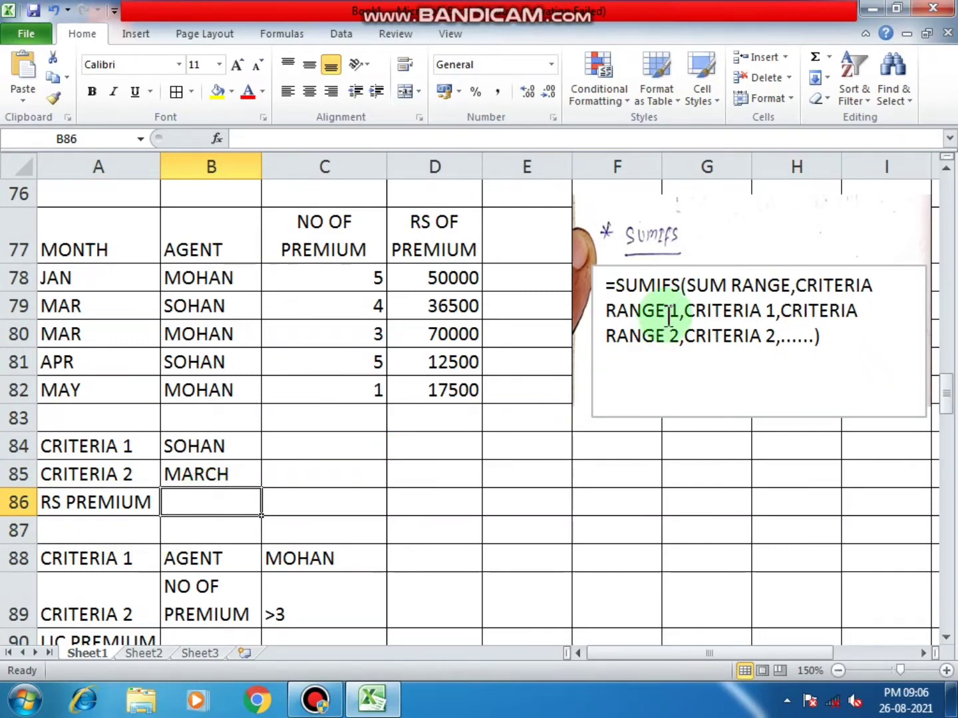
type("=SUMIF")
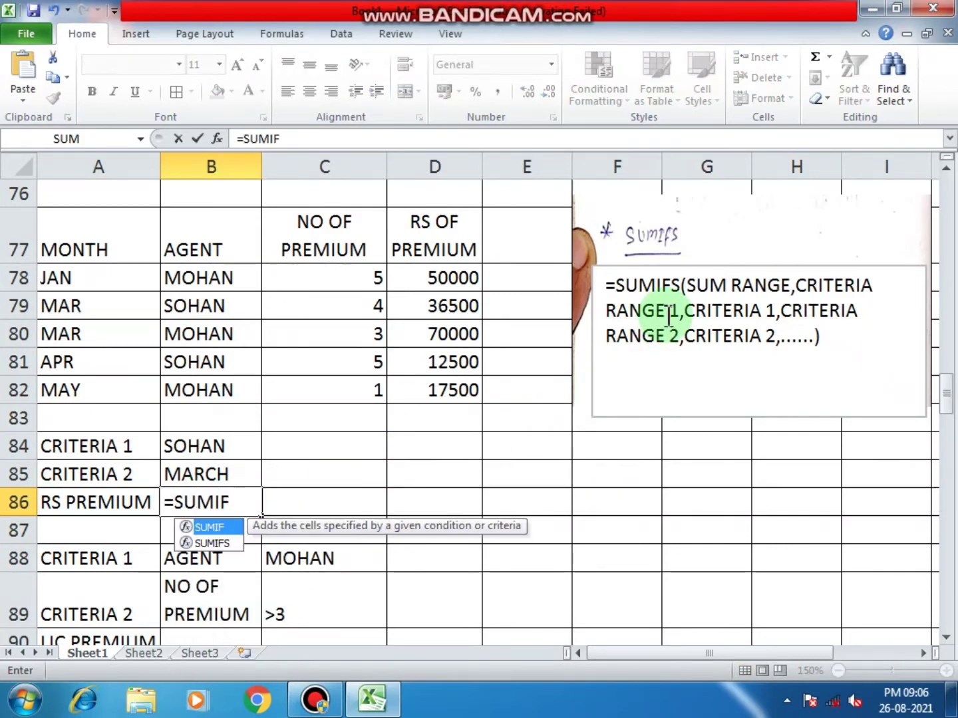
key("Down")
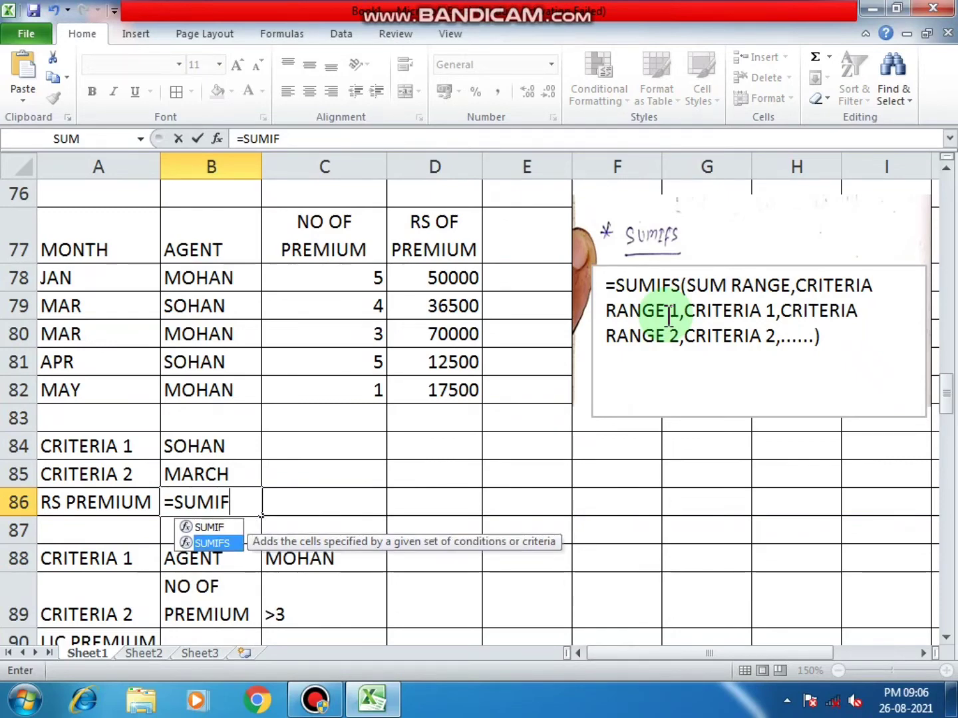
key("Tab")
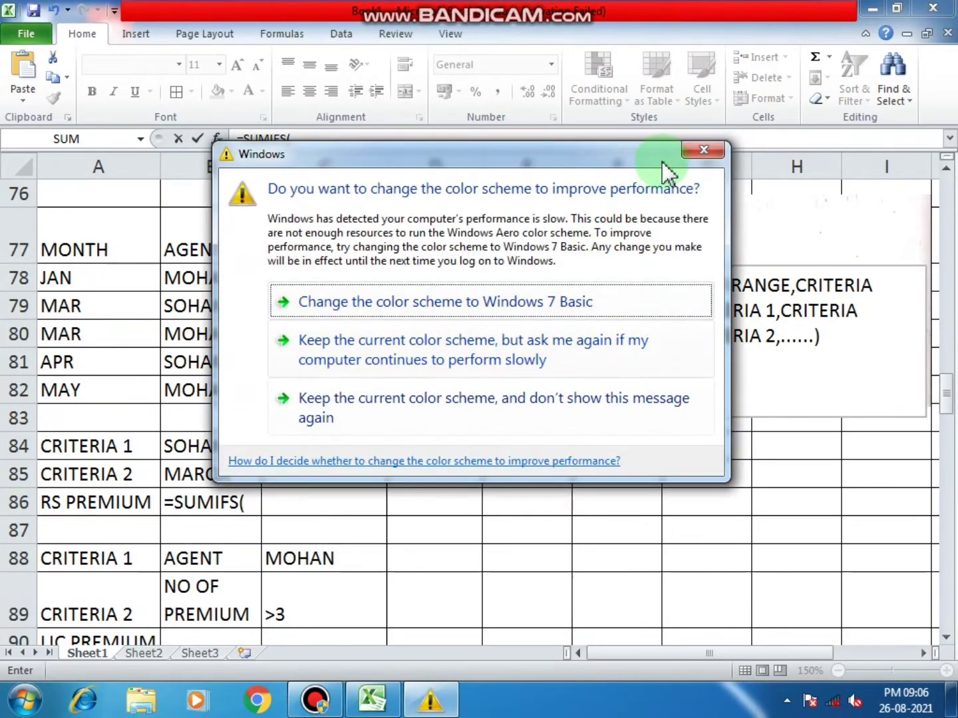
left_click(703, 149)
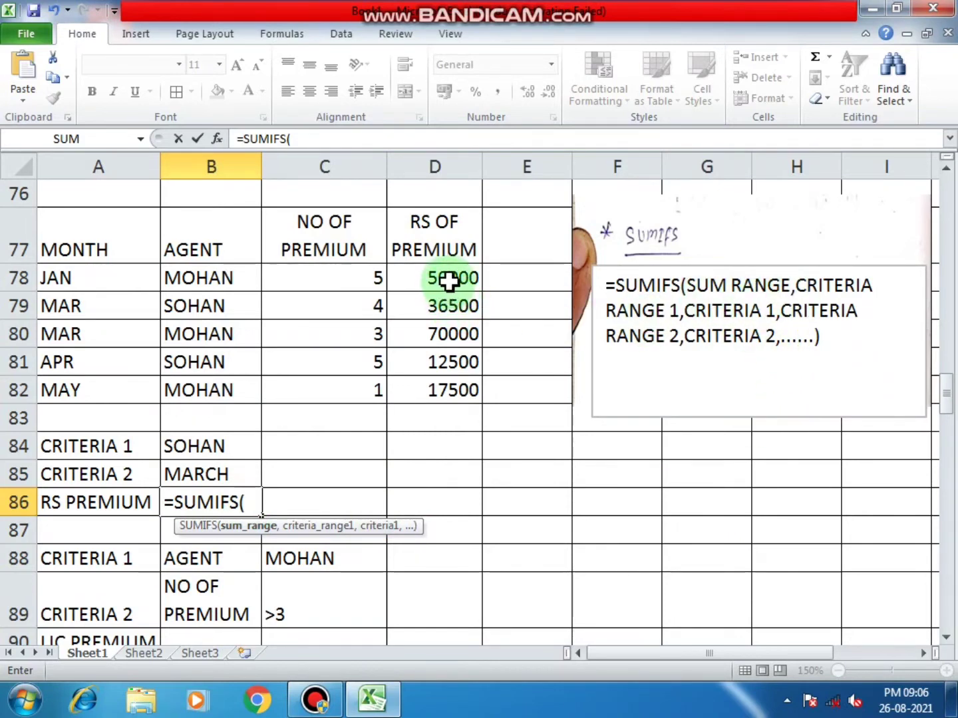
left_click_drag(447, 284, 450, 384)
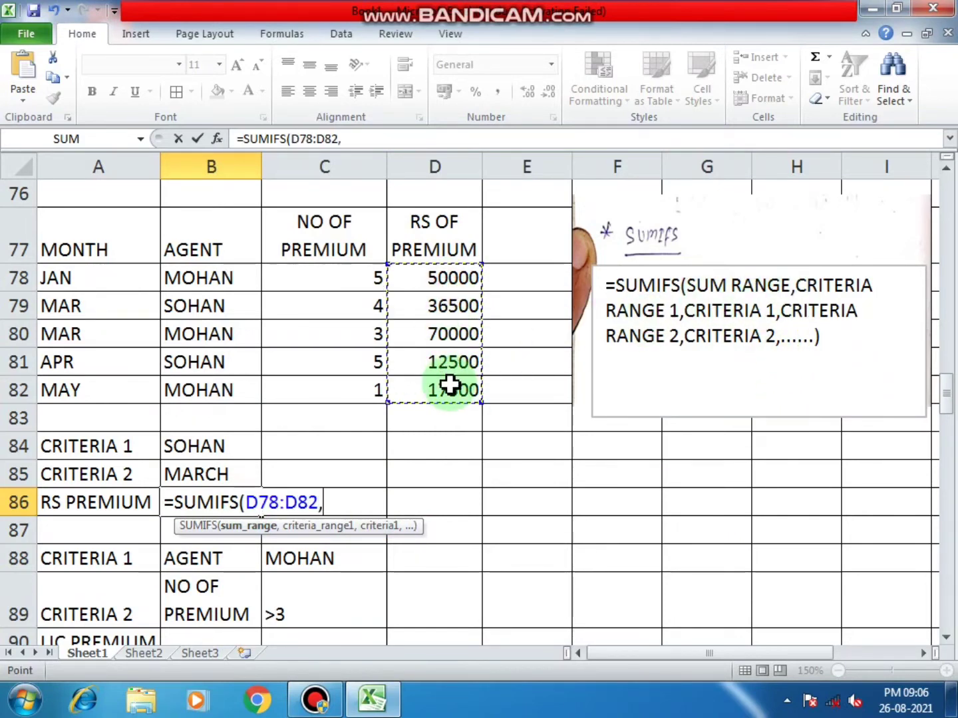
type(",")
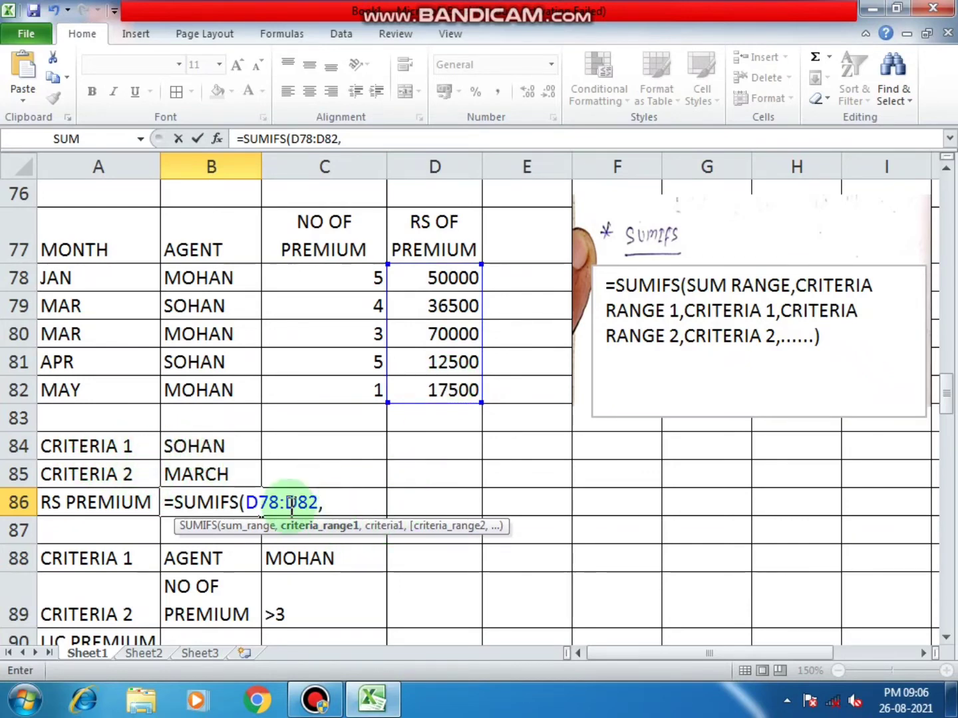
Complete the SUMIFS formula in B86 with agent range B78:B82 matched to B84 and month range A78:A82 matched to B85
left_click_drag(200, 278, 203, 387)
type(",")
left_click(203, 444)
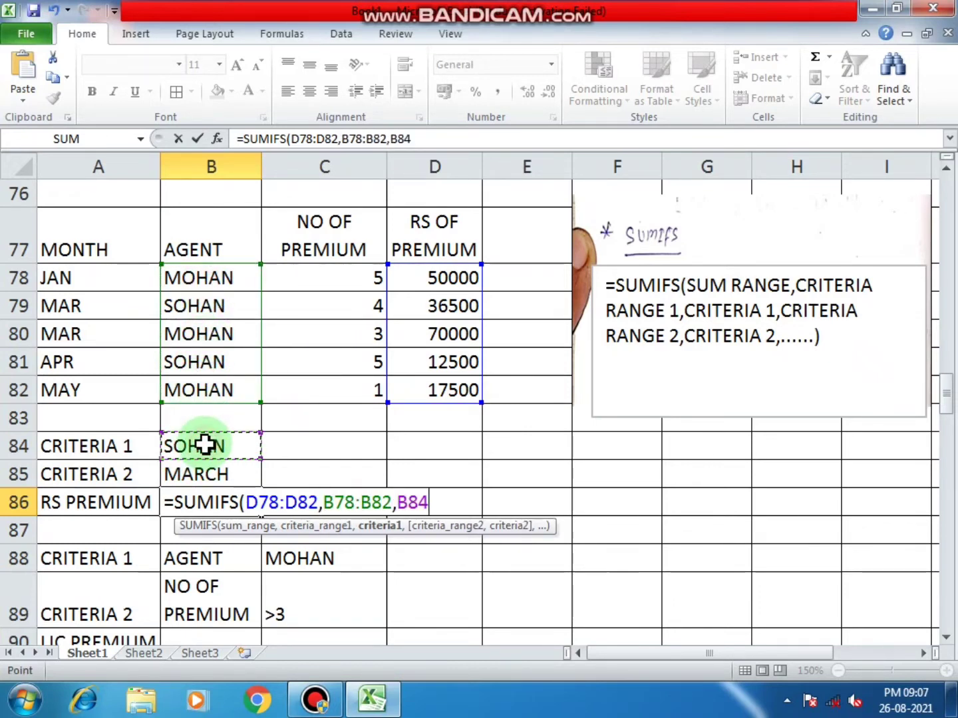
type(",")
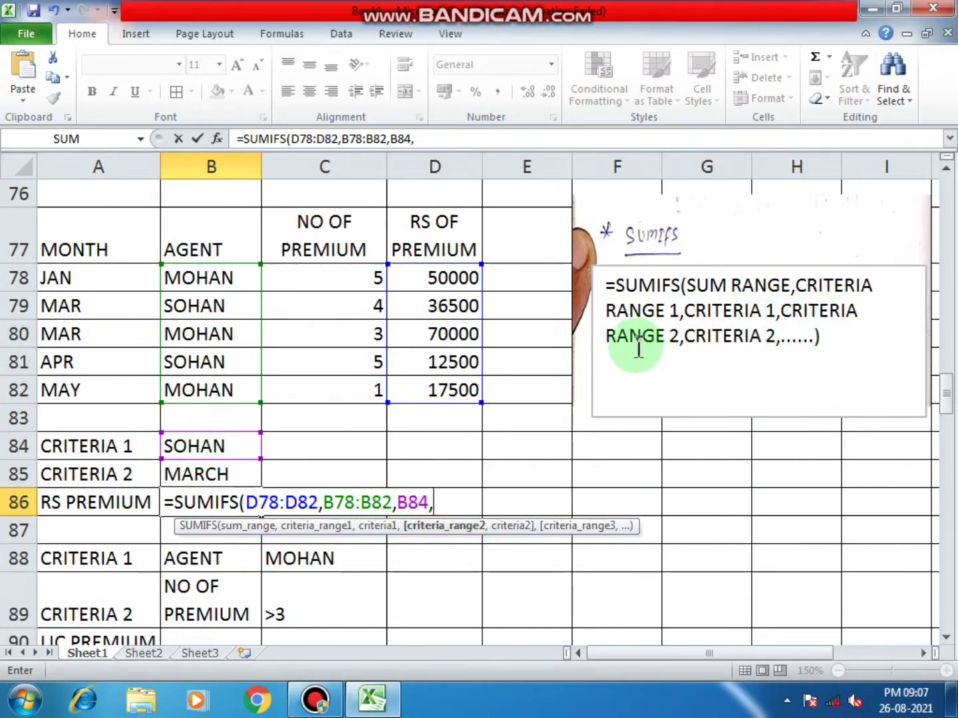
left_click_drag(77, 276, 83, 388)
type(",")
left_click(192, 474)
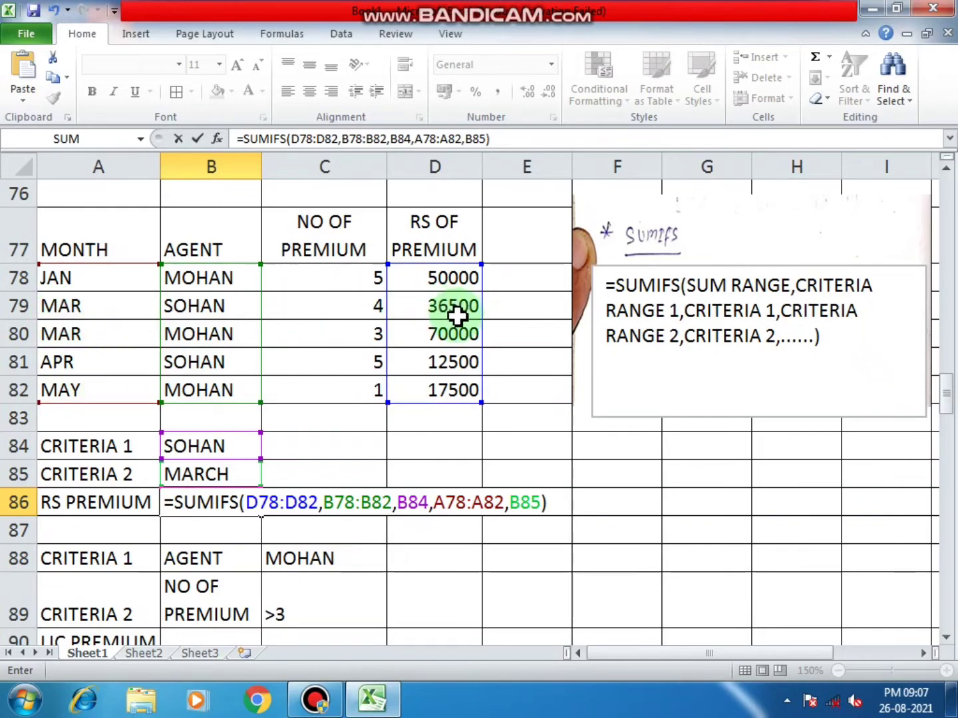
key("Return")
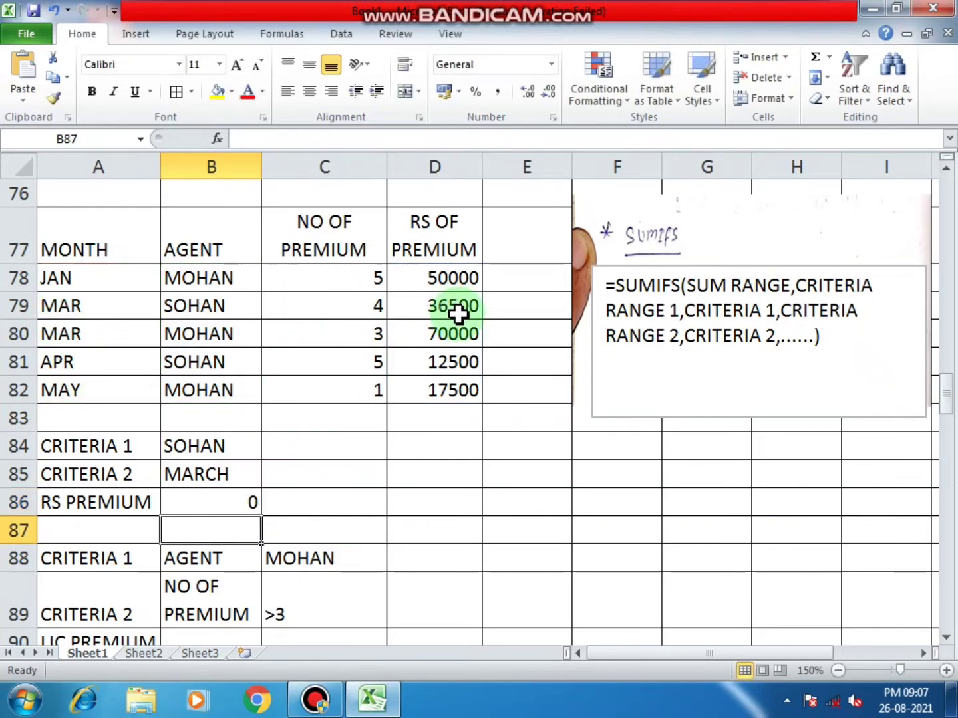
Check the agent criterion in B84 and the cell references in the SUMIFS formula in B86
key("Up")
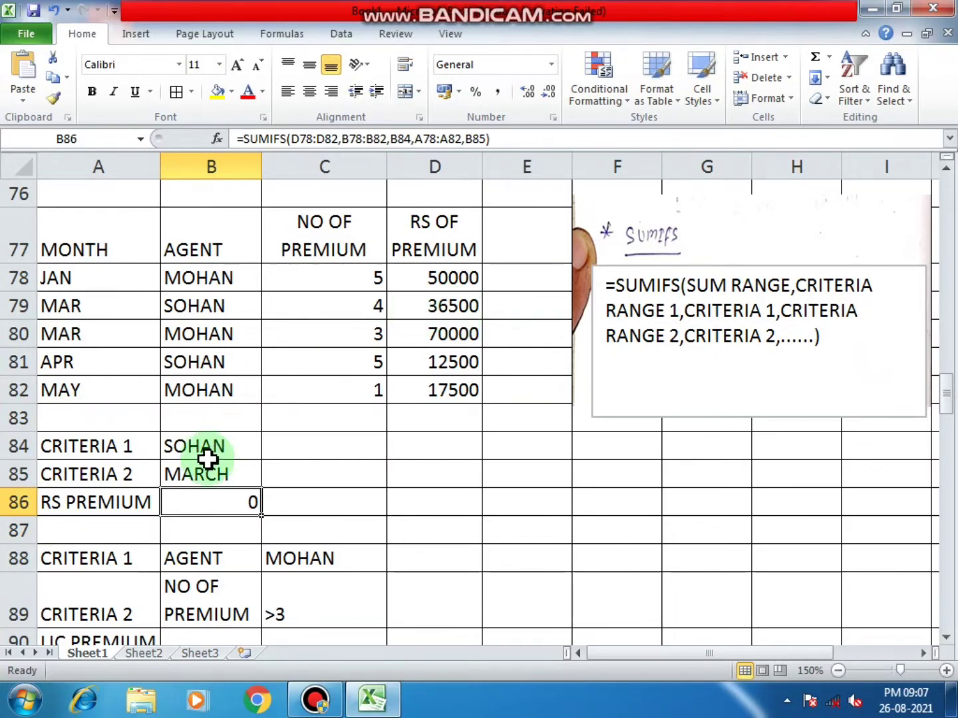
left_click(186, 448)
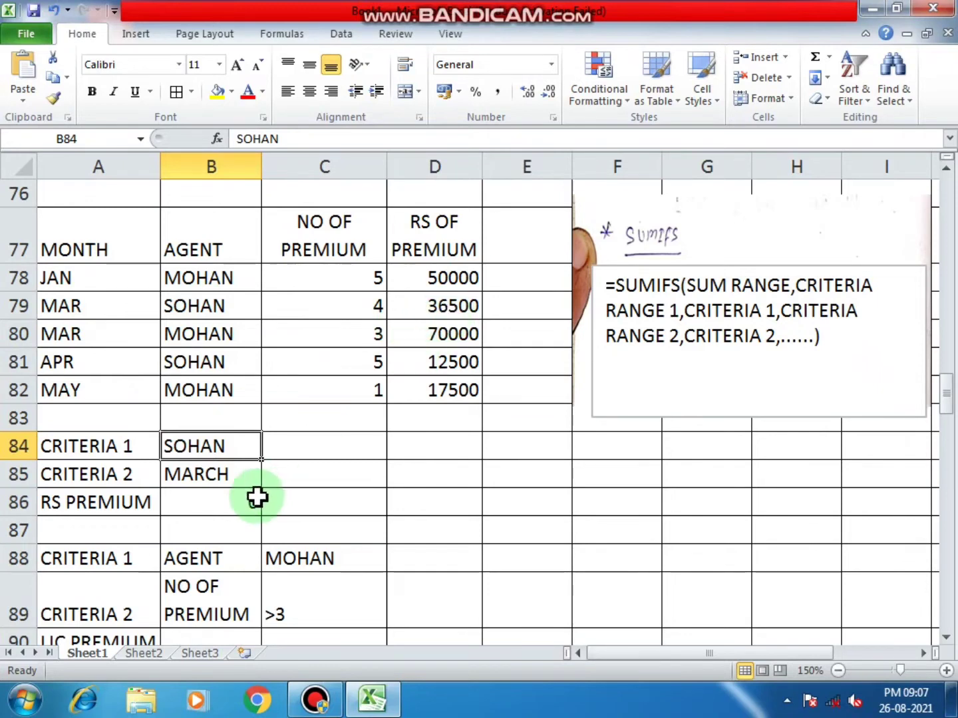
left_click(236, 499)
double_click(236, 499)
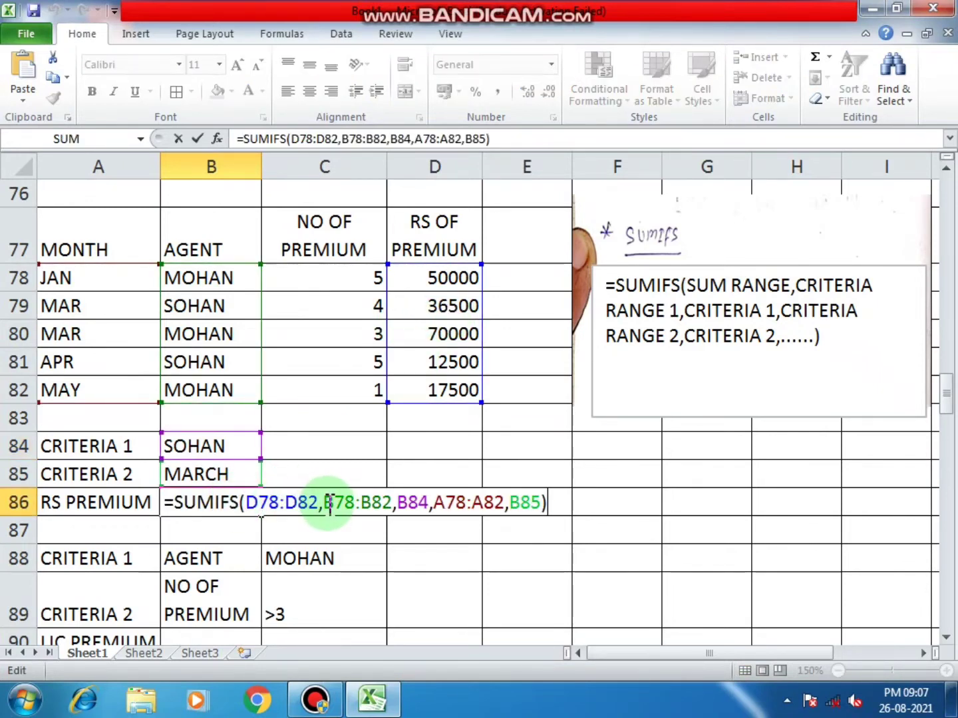
key("Return")
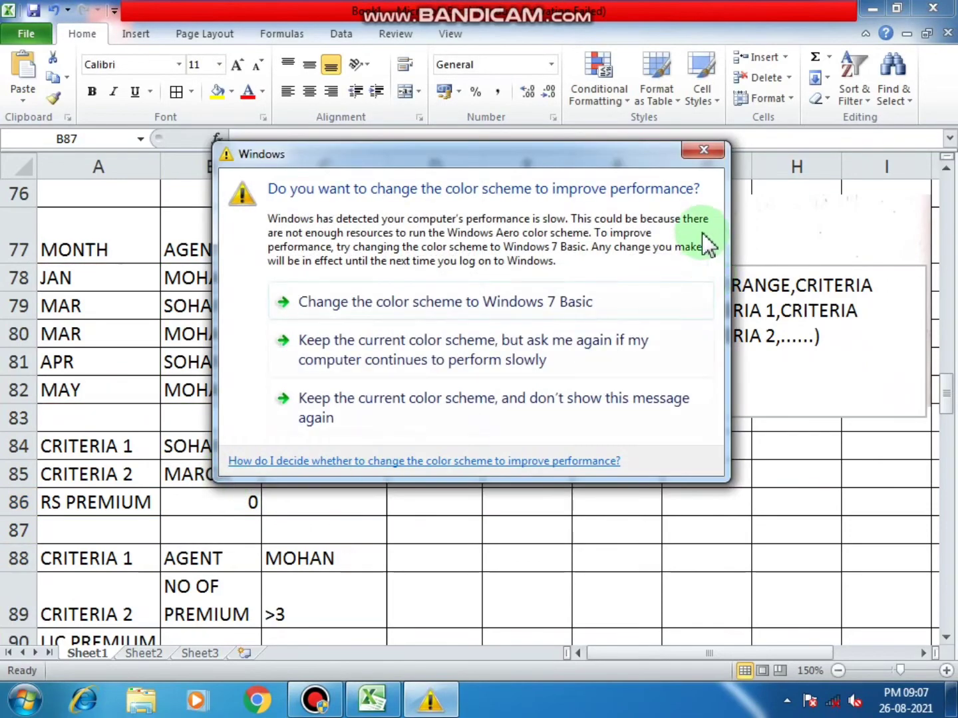
Dismiss the Windows color scheme prompt and change the month criterion in B85 to MAR
left_click(689, 155)
left_click(220, 476)
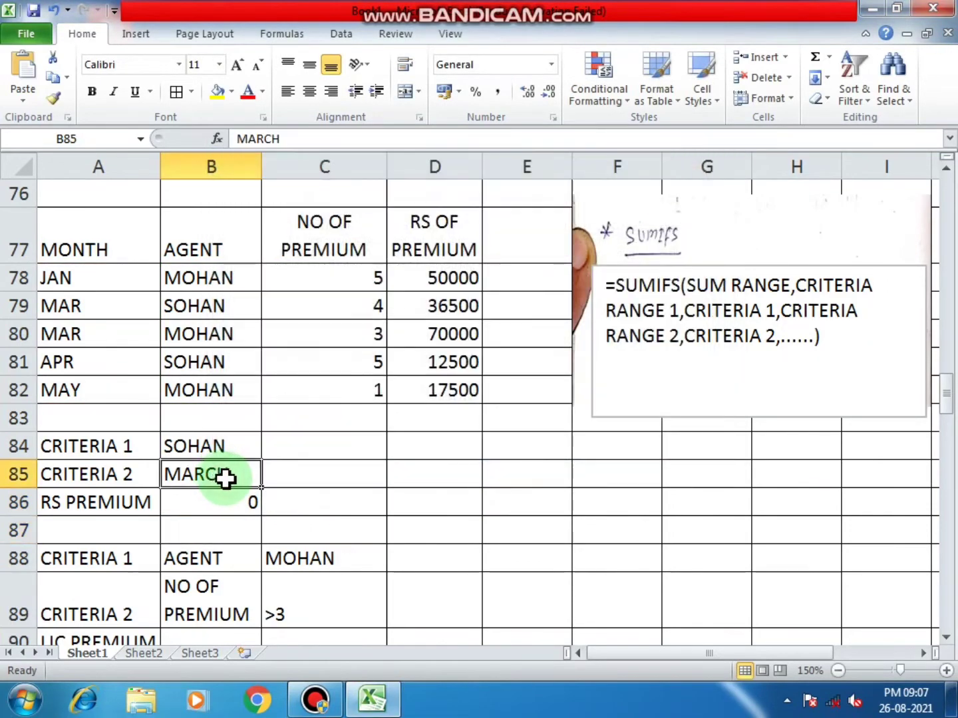
double_click(248, 475)
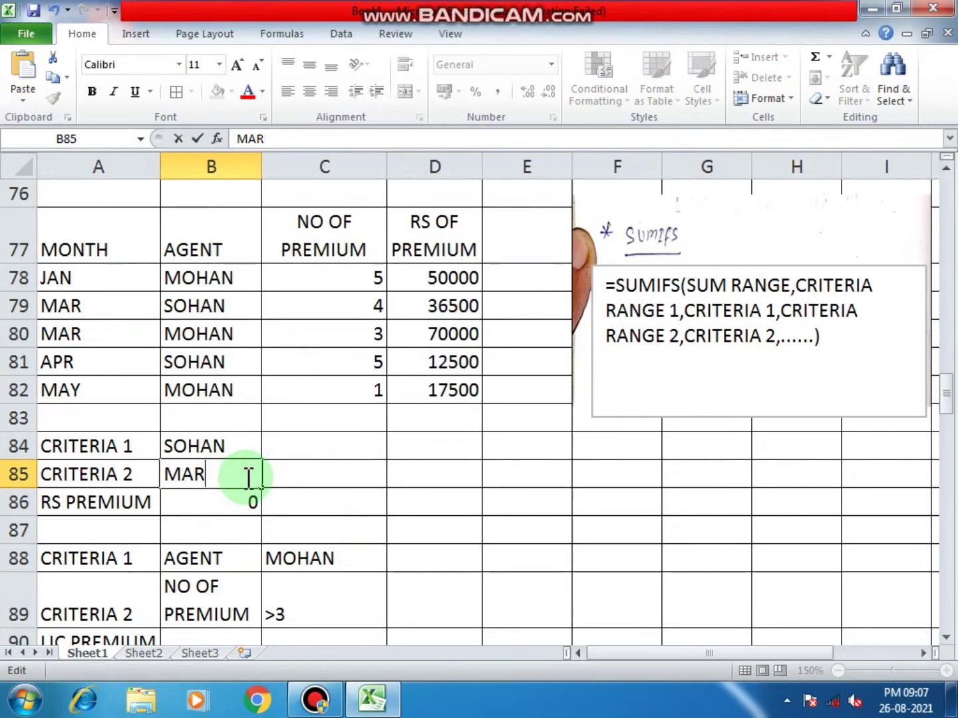
key("Return")
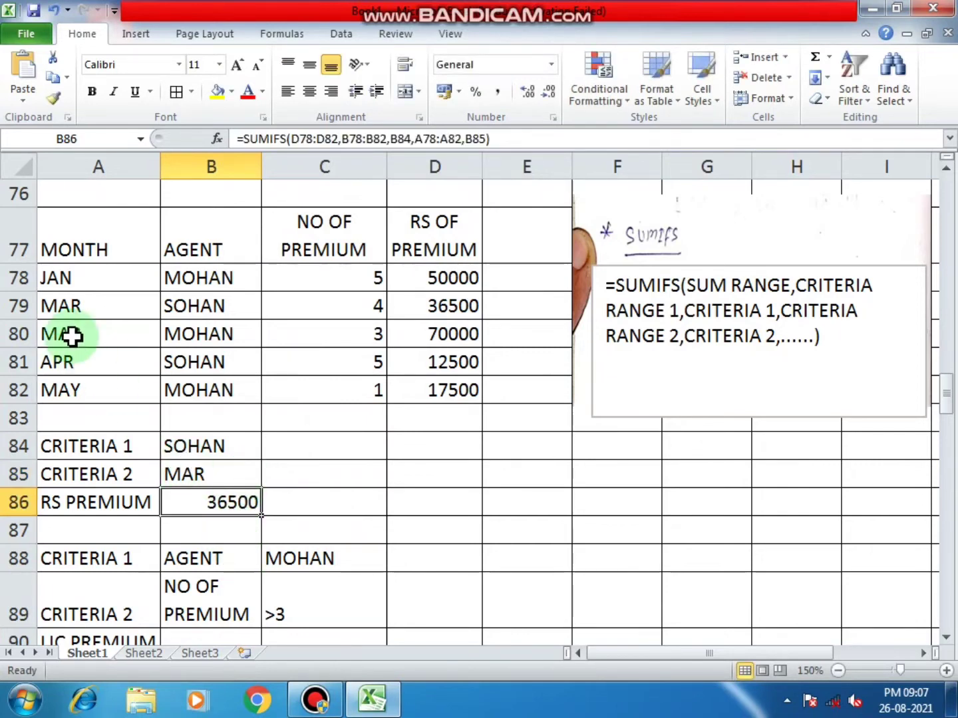
Compare the month entry in A79 with the criterion in B85 and review the formula in B86
left_click(69, 311)
left_click(207, 475)
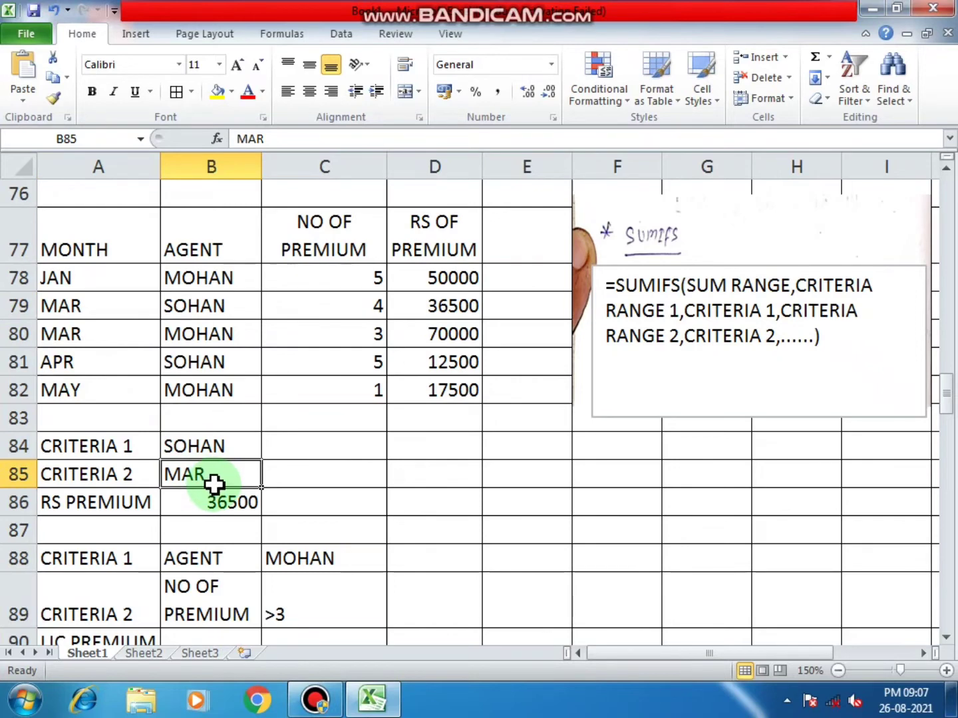
double_click(218, 504)
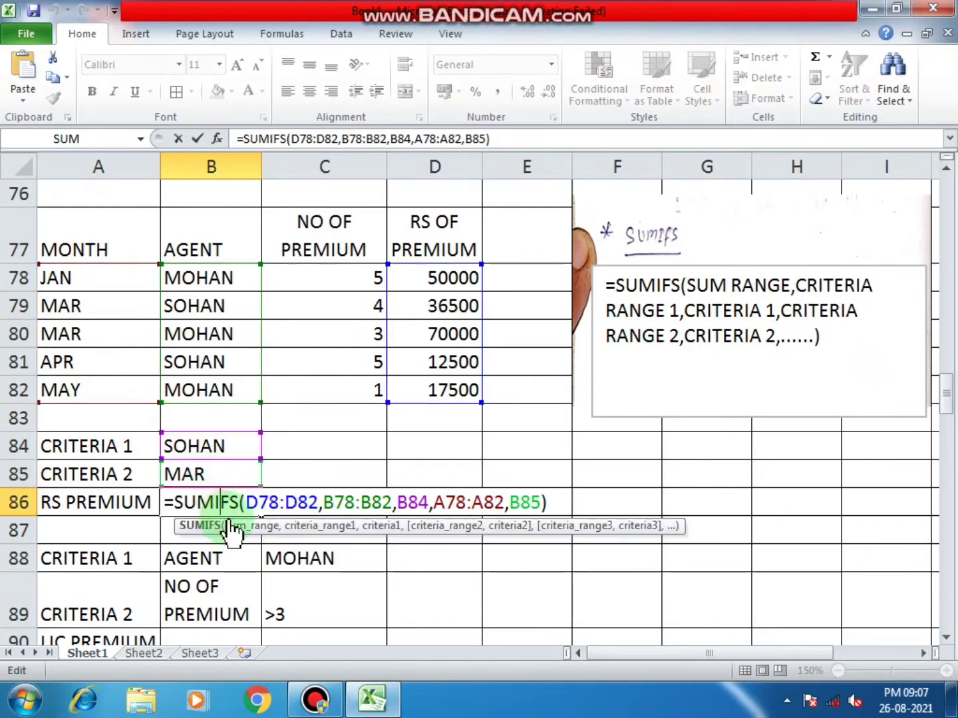
left_click(551, 504)
key("Return")
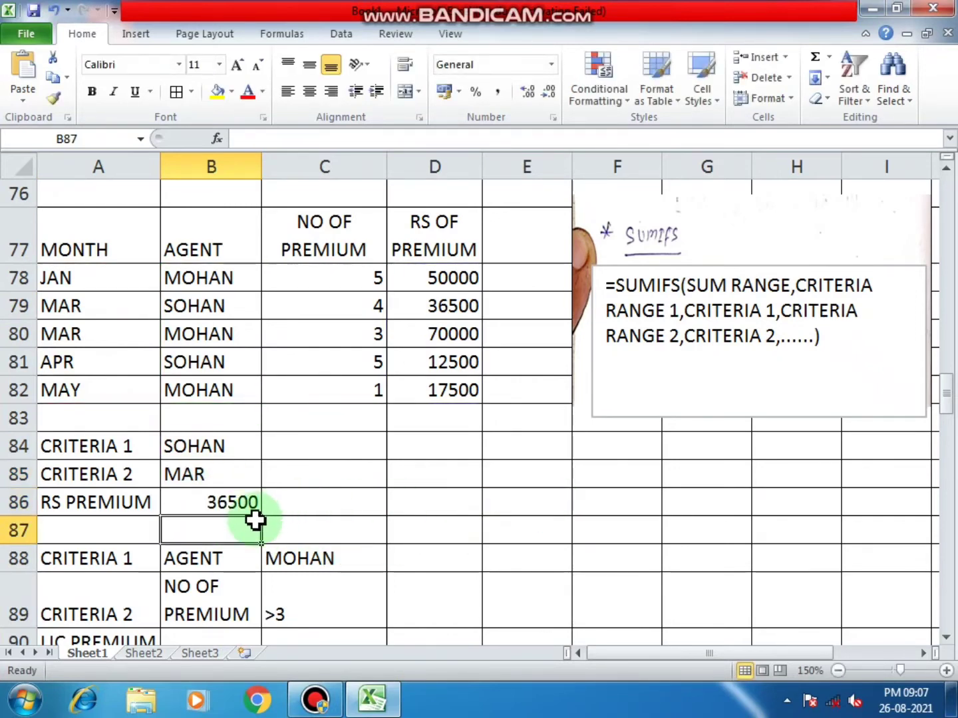
Clear B86 and begin a new SUMIFS formula there with D78:D82 as the sum range
left_click(241, 504)
key("Delete")
type("=")
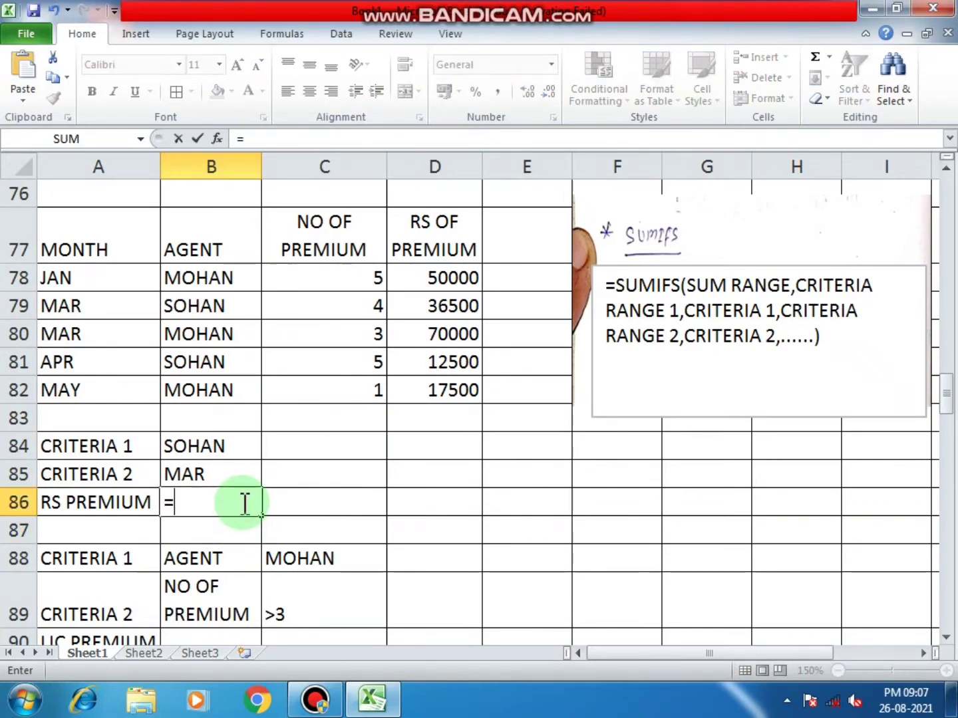
type("SUMIFS(")
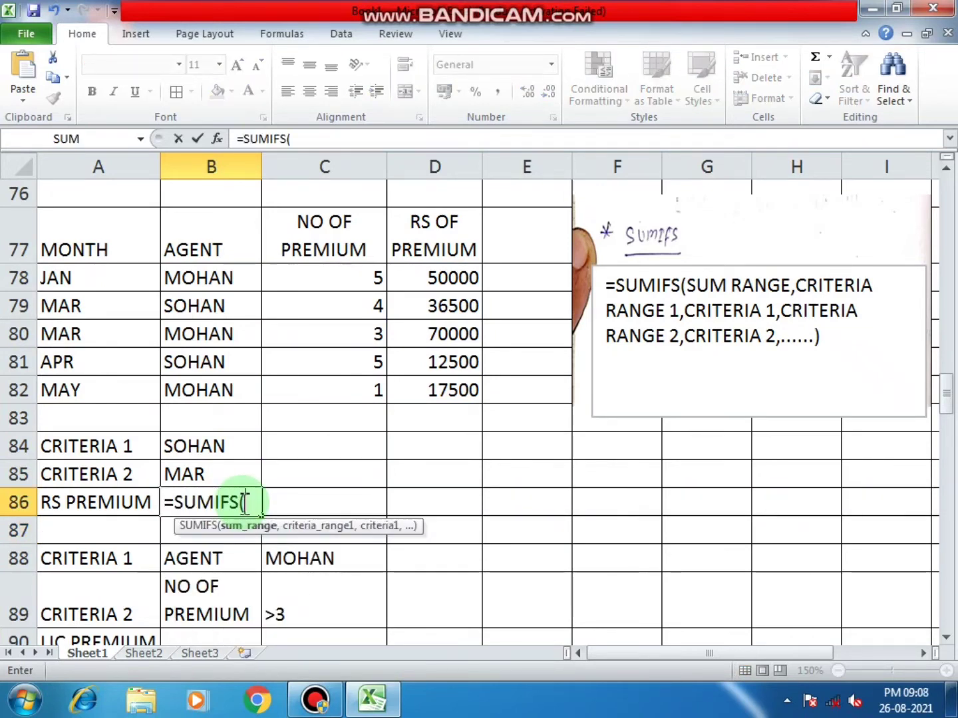
left_click_drag(446, 283, 447, 386)
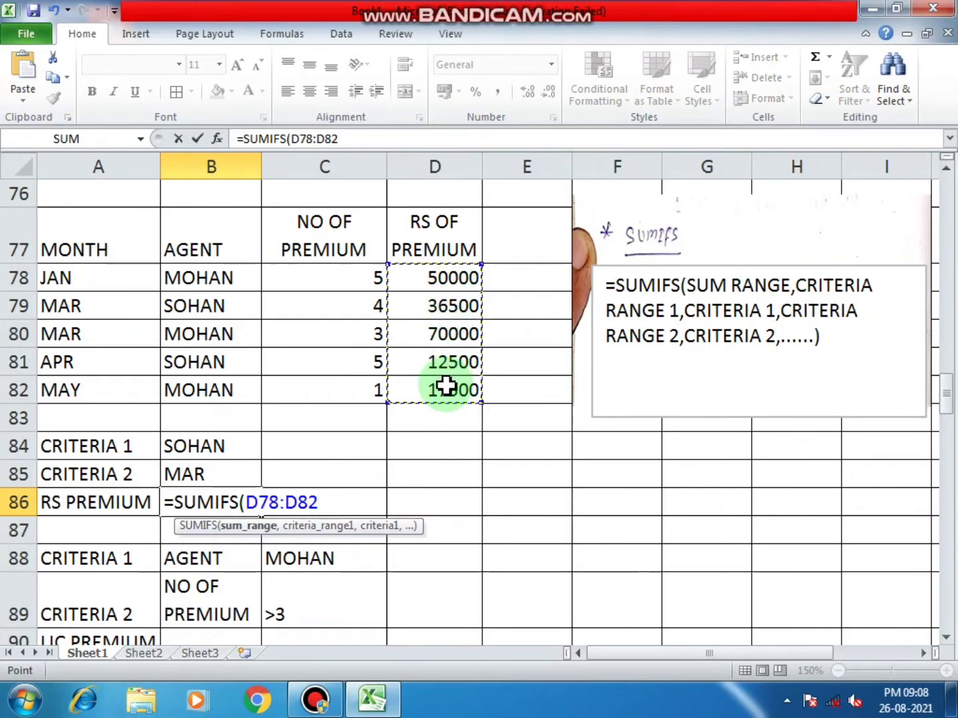
type(",")
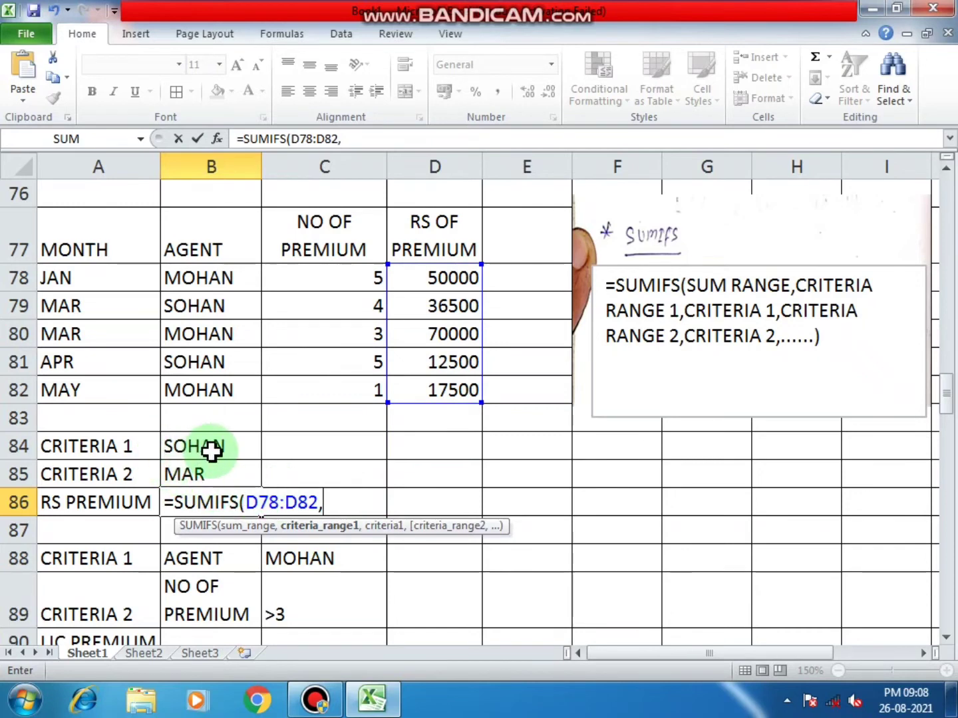
Finish the B86 formula with criteria pairs B78:B82 against B84 and A78:A82 against B85
left_click_drag(193, 278, 194, 386)
type(",")
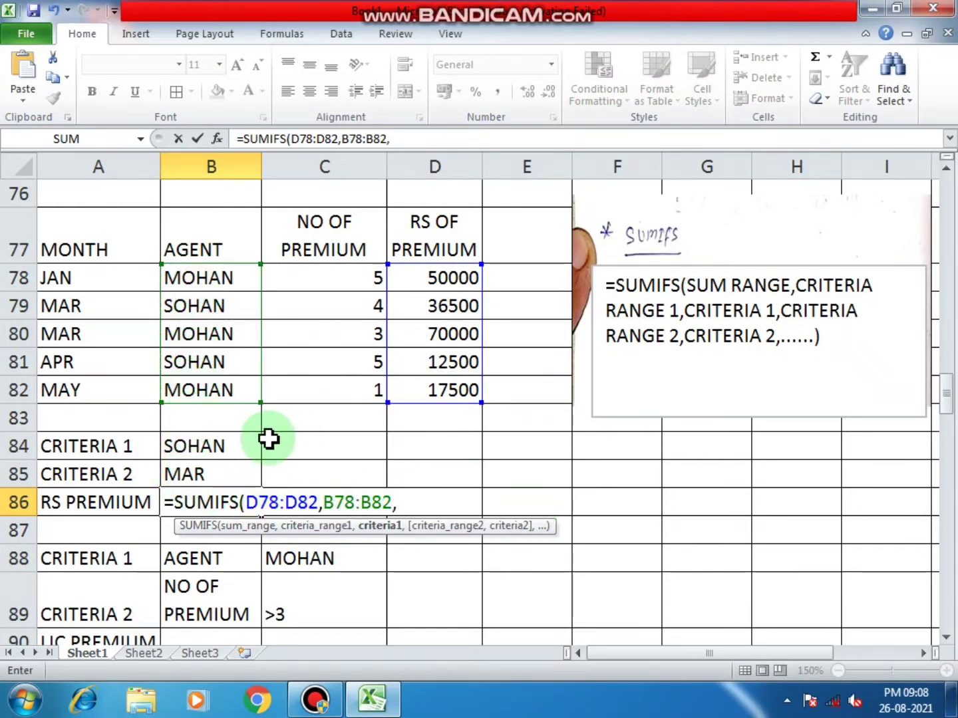
left_click(214, 446)
type(",")
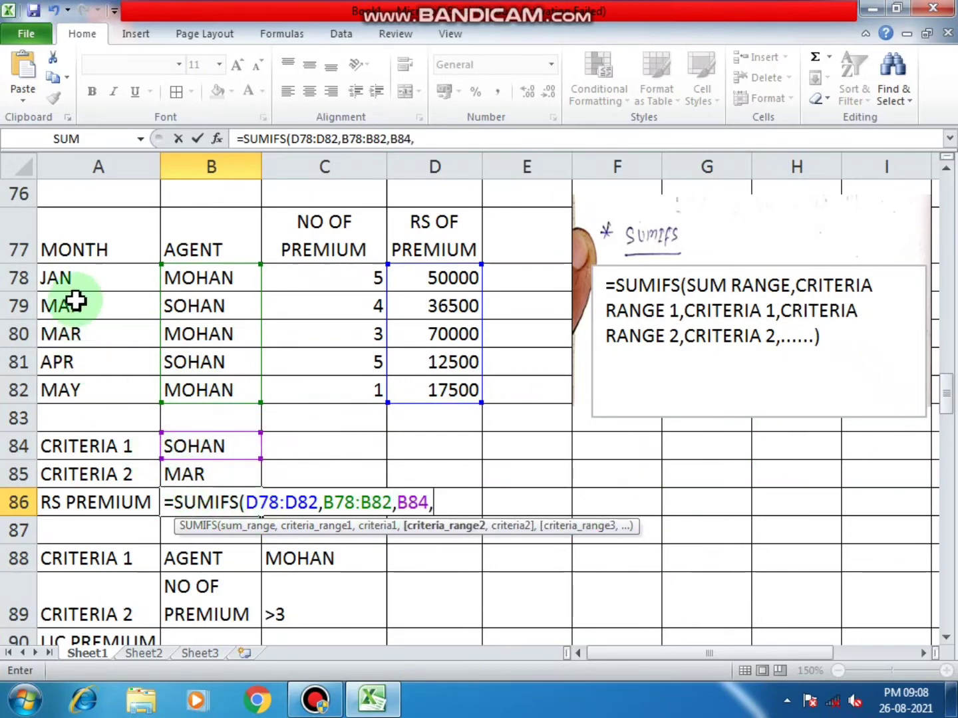
left_click_drag(66, 278, 69, 389)
type(",")
left_click(203, 479)
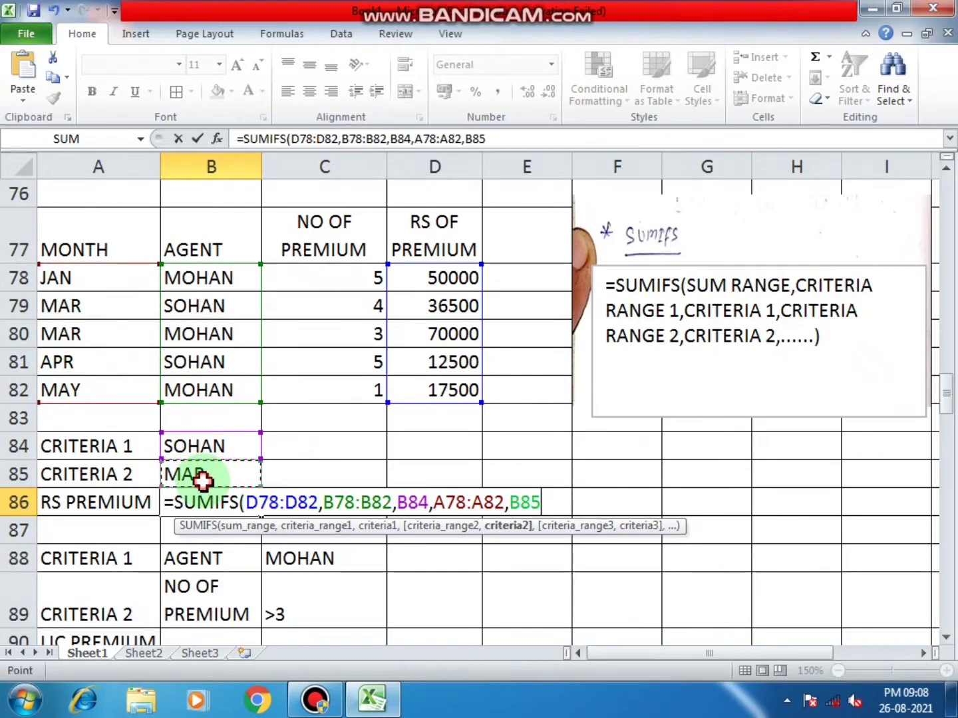
type(")")
key("Return")
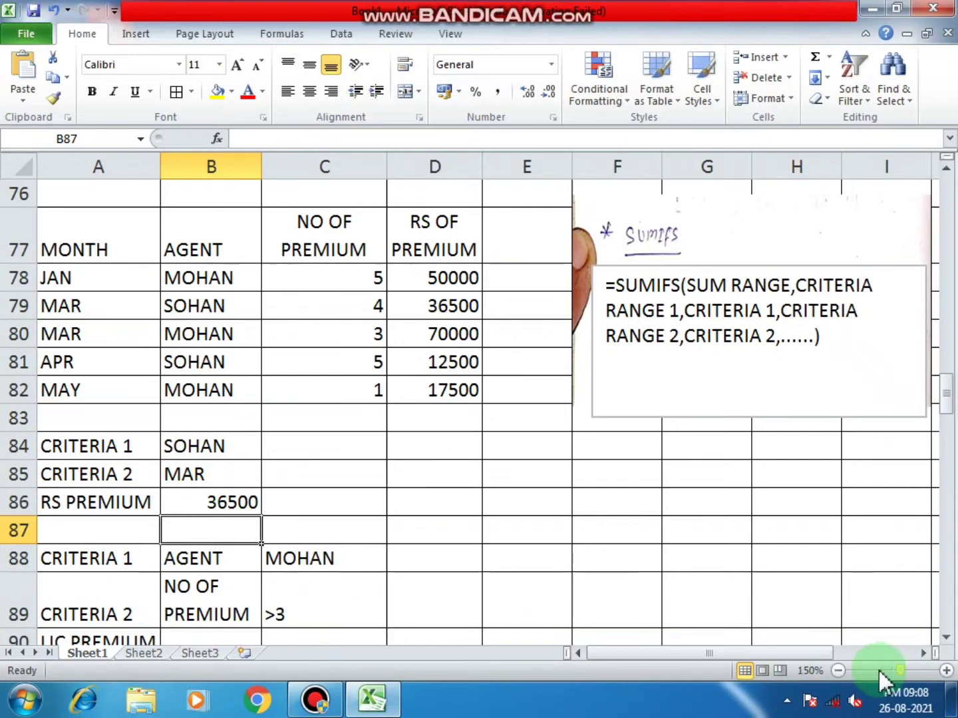
Examine the second criteria block's agent and number-of-premium conditions in rows 88 and 89, keeping the current Windows color scheme when asked
left_click(838, 670)
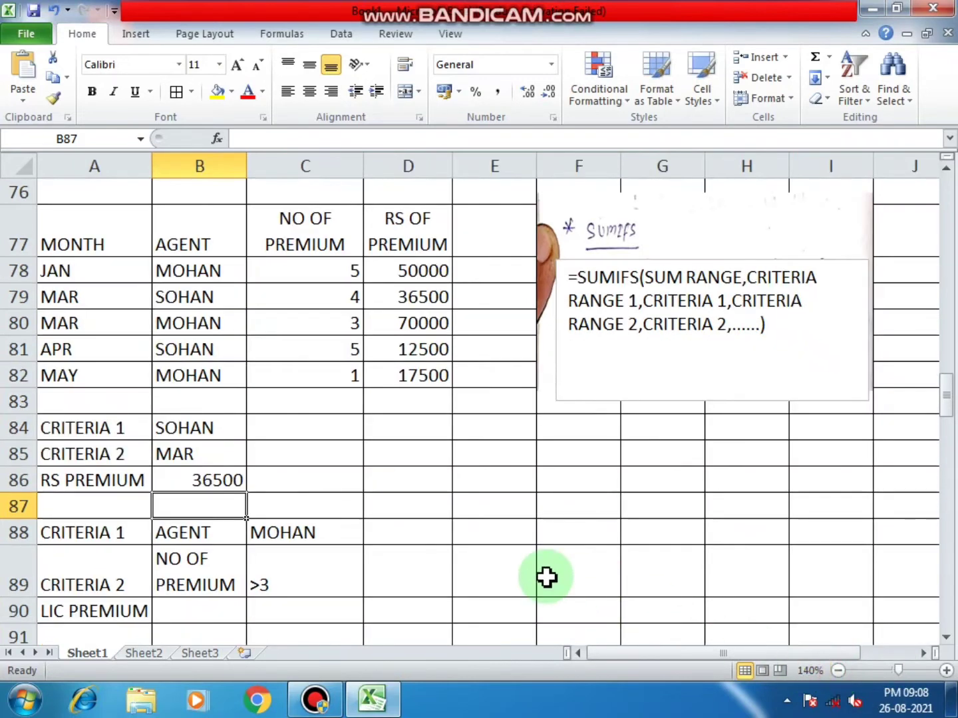
left_click(194, 622)
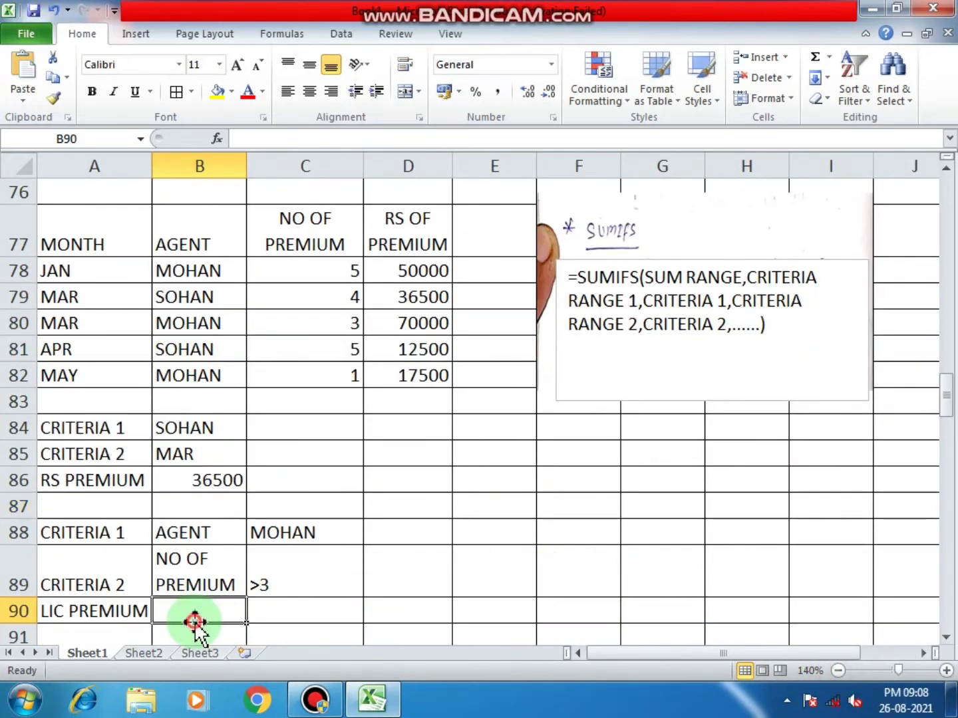
left_click(178, 531)
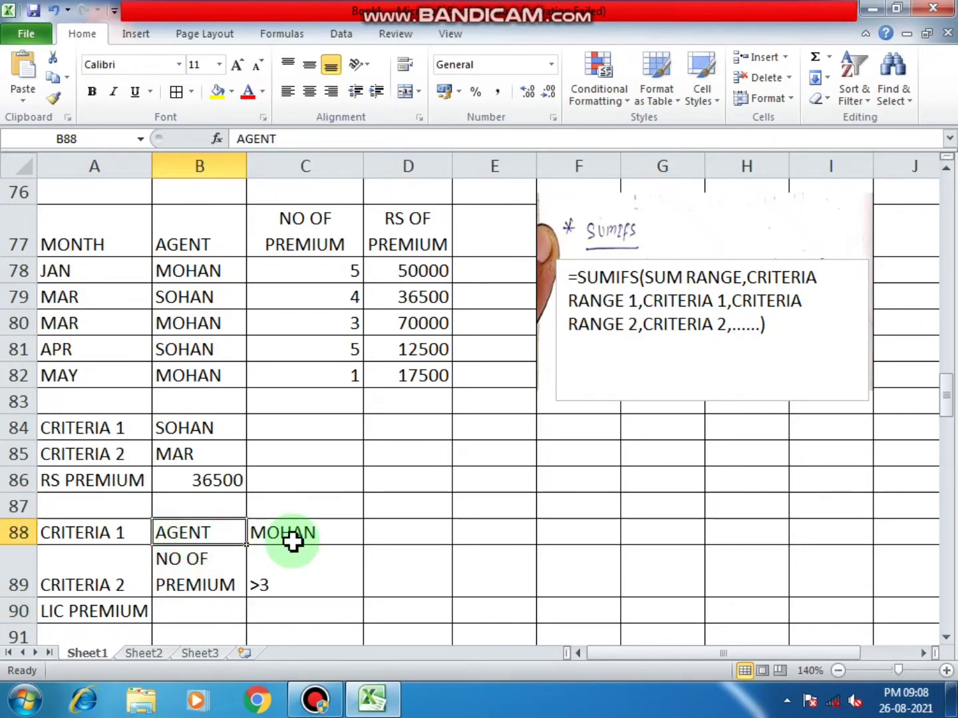
left_click(294, 536)
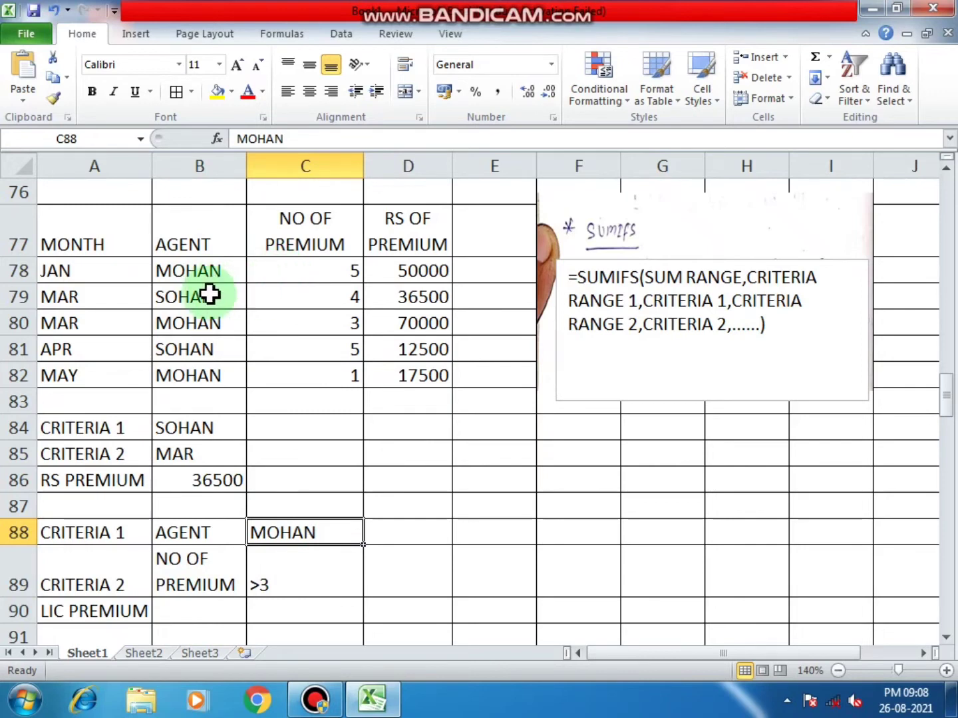
left_click(301, 576)
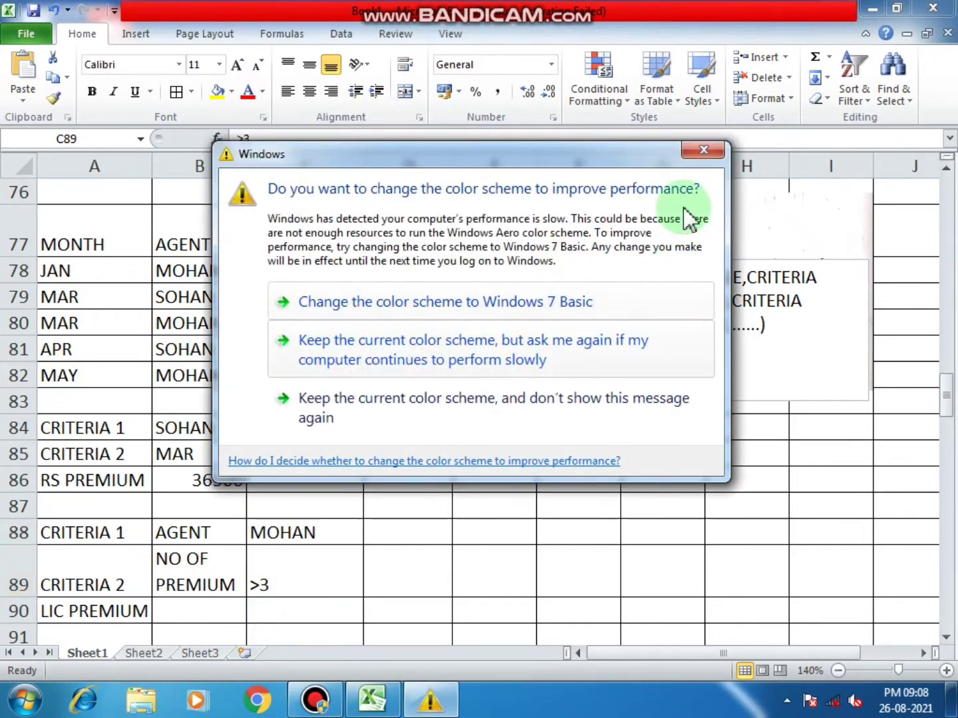
left_click(316, 341)
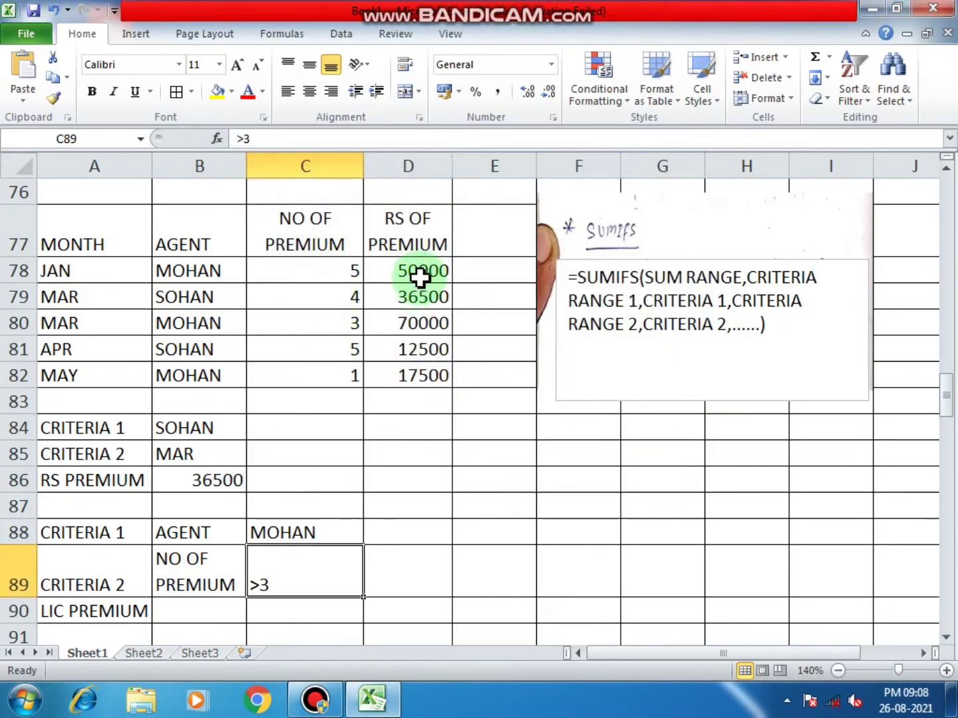
Change the criterion in C89 to >2 and start a SUMIFS formula in C90 with D78:D82 as the sum range
double_click(282, 585)
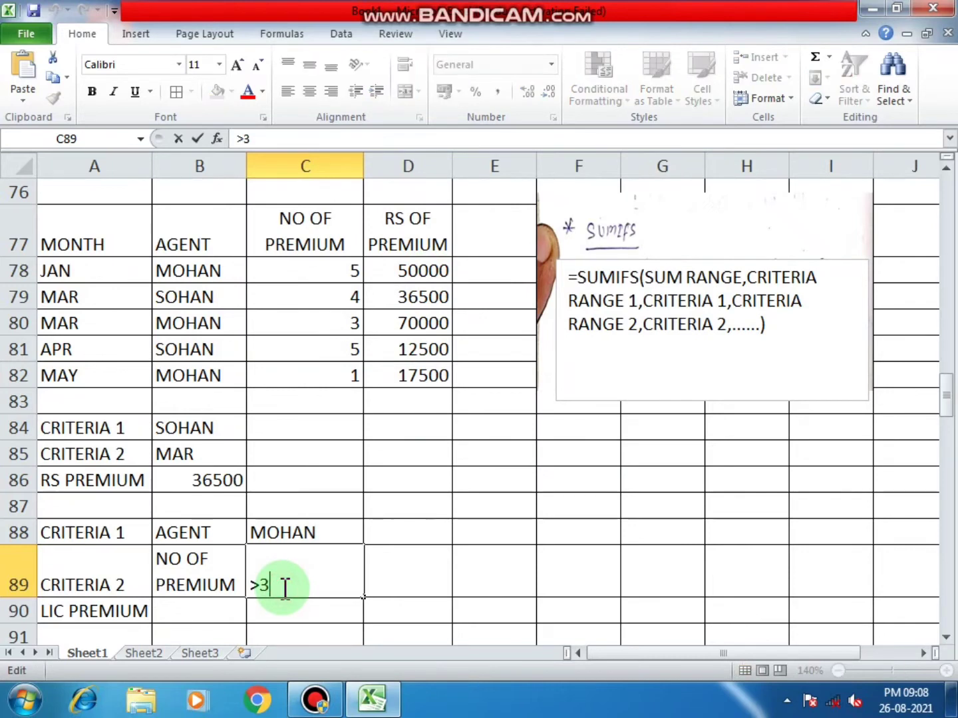
key("Return")
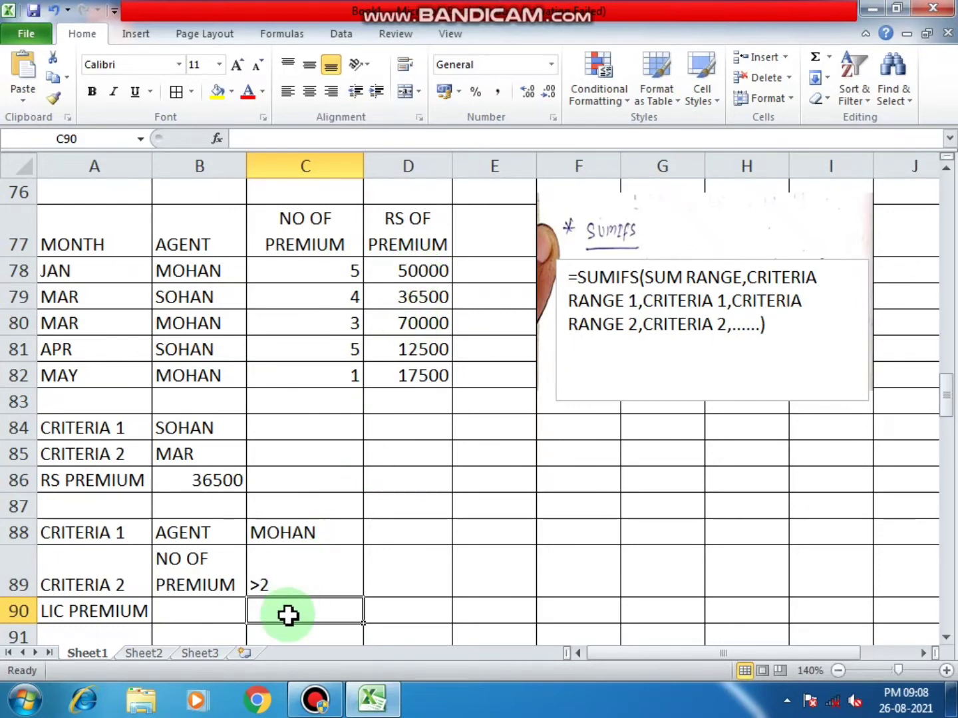
type("=SUMI")
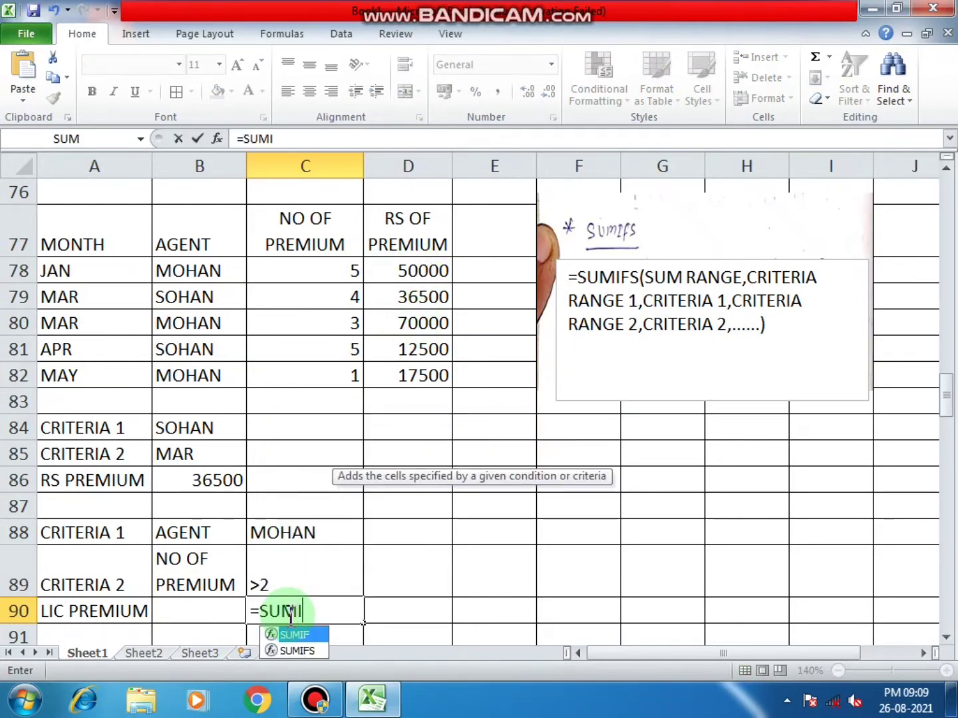
type("F")
key("Down")
key("Tab")
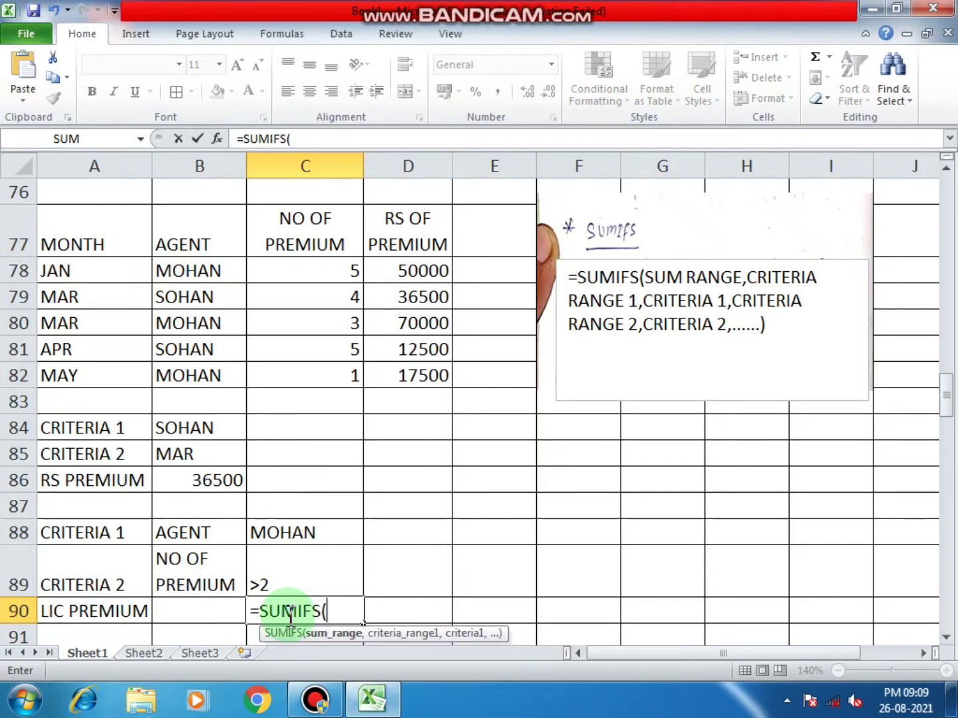
left_click_drag(418, 272, 413, 371)
type(",")
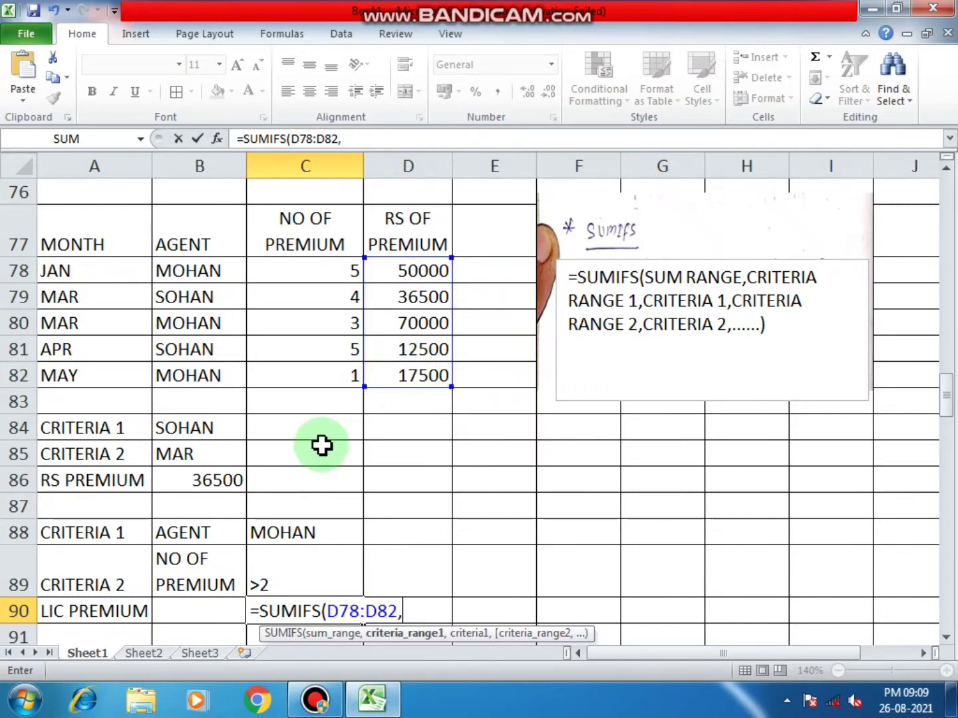
Complete the C90 formula with criteria pairs B78:B82 against C88 and C78:C82 against C89
left_click_drag(199, 268, 199, 375)
type(",")
left_click(306, 534)
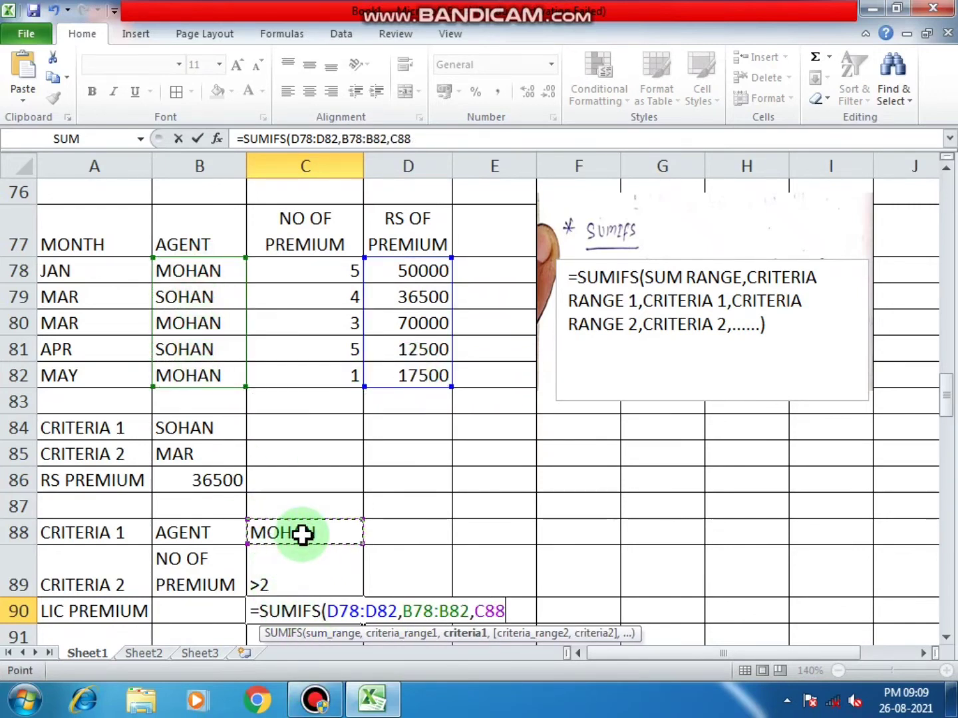
type(",")
left_click_drag(306, 269, 302, 370)
type(",")
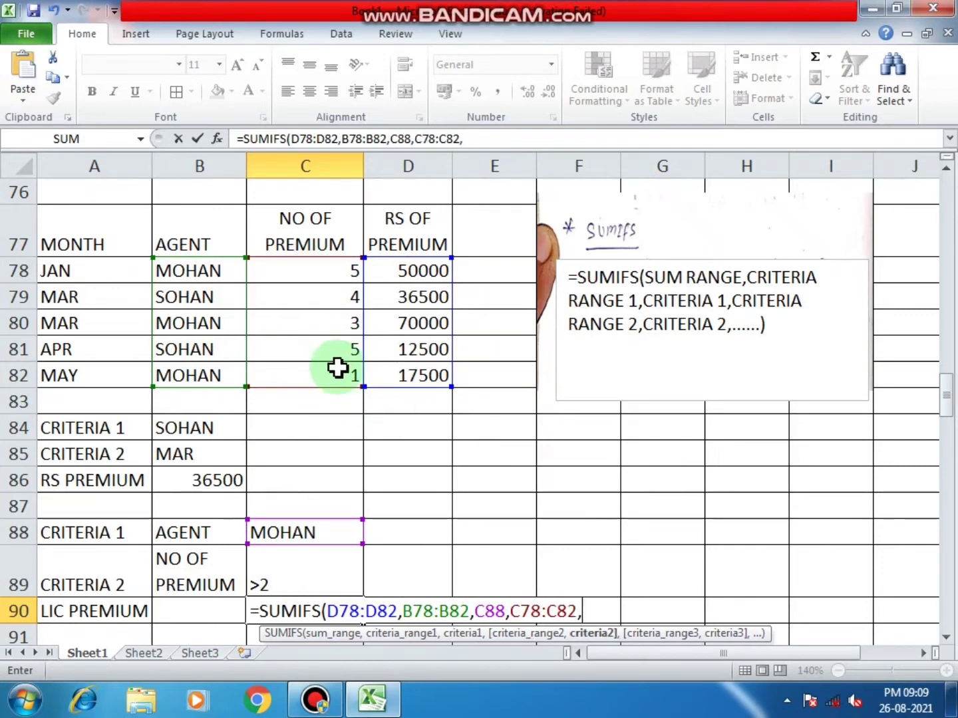
left_click(272, 570)
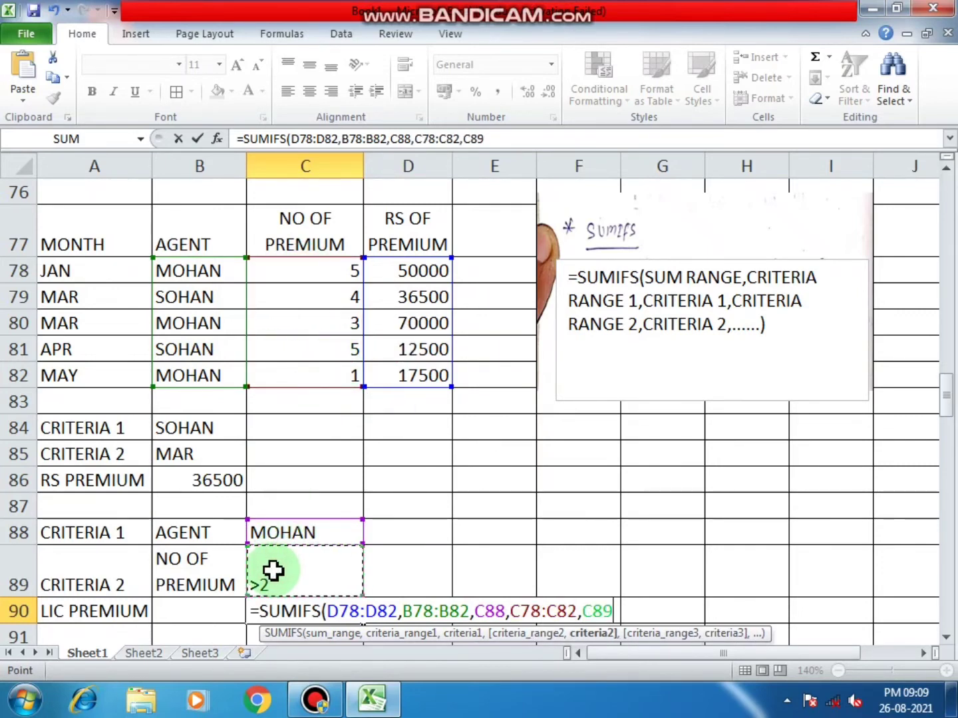
type(")")
key("Return")
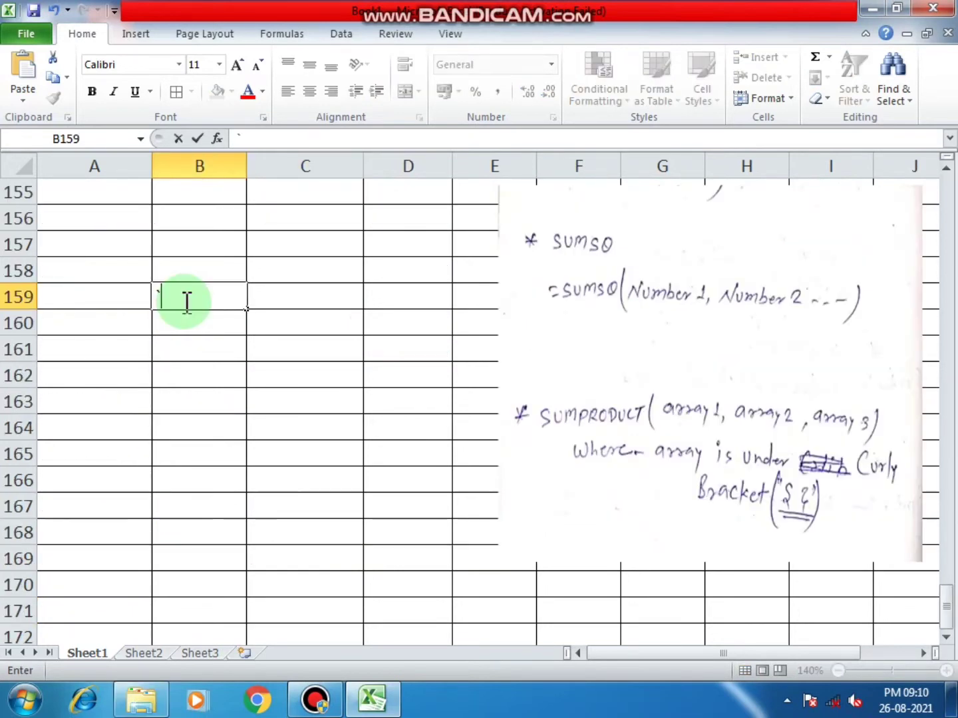
key("Escape")
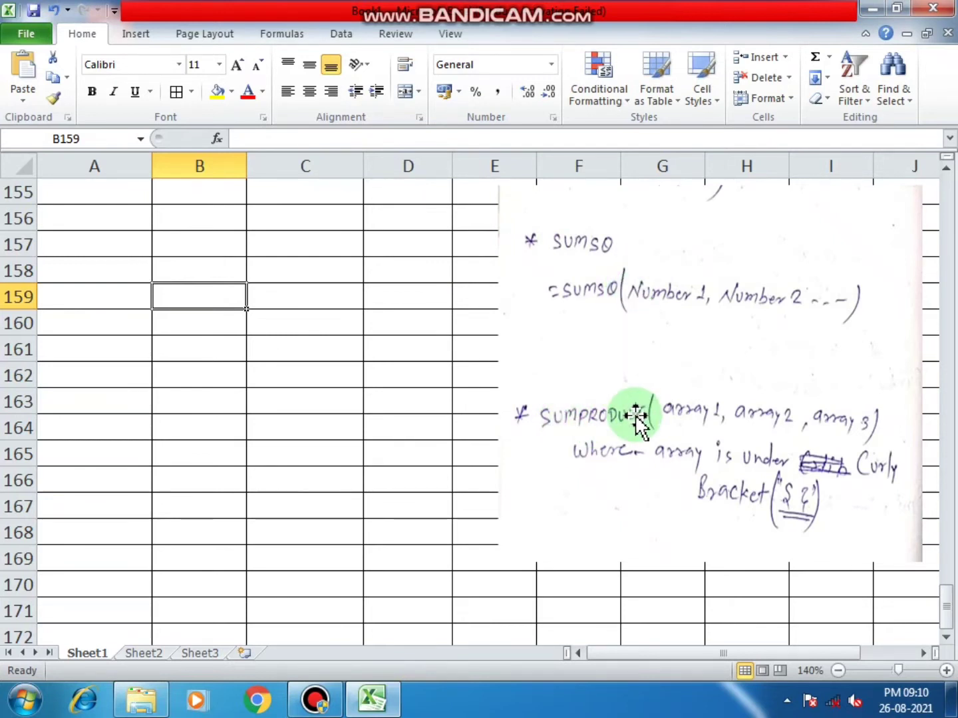
left_click(105, 219)
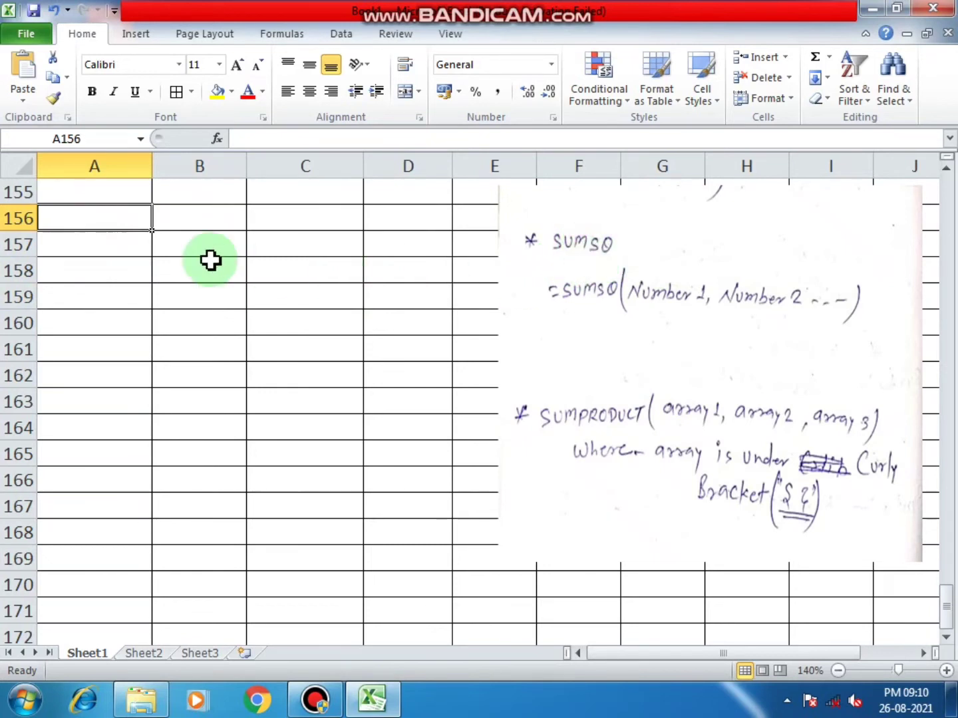
left_click(138, 228)
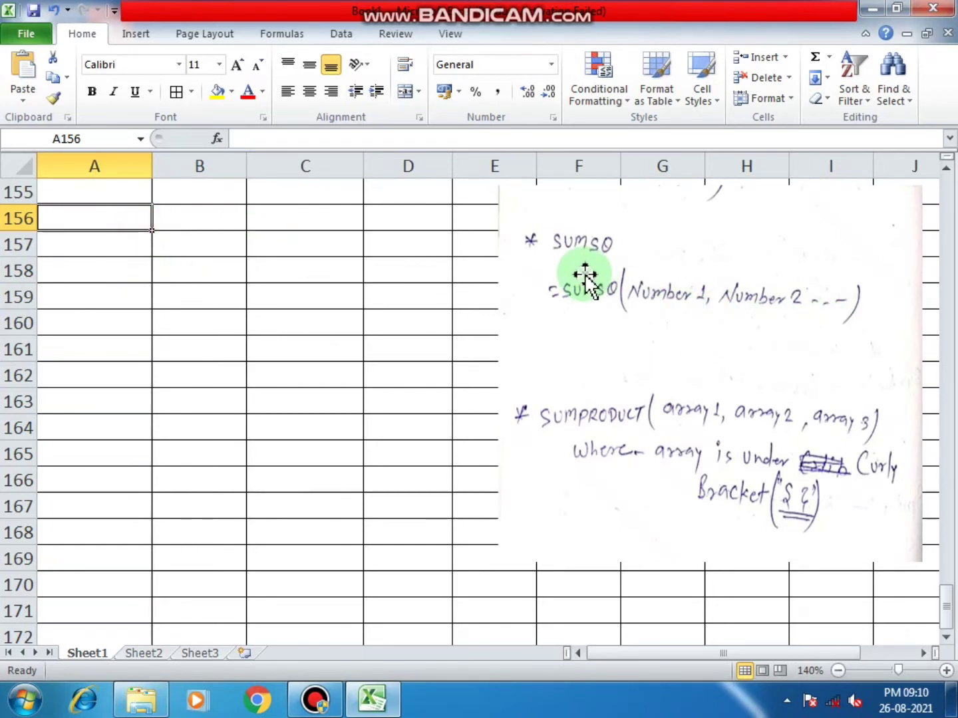
Enter the label N1 with value 3 in A156:B156 and the label N2 with value 4 in A157:B157
left_click(176, 227)
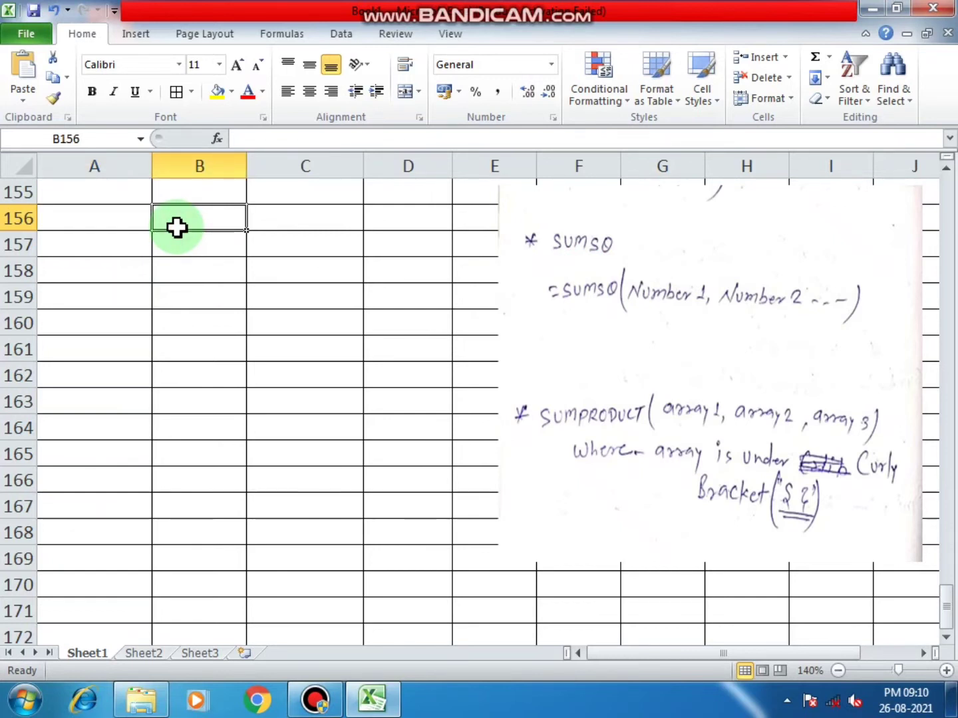
key("Left")
type("N1")
key("Tab")
type("3")
key("Return")
key("Left")
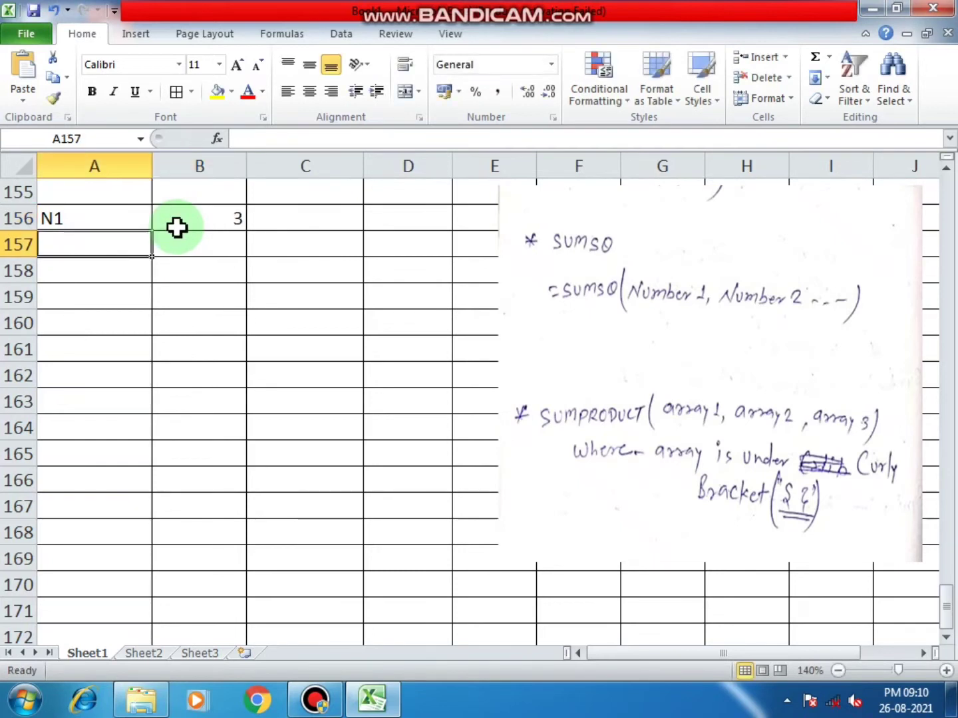
type("N2")
key("Tab")
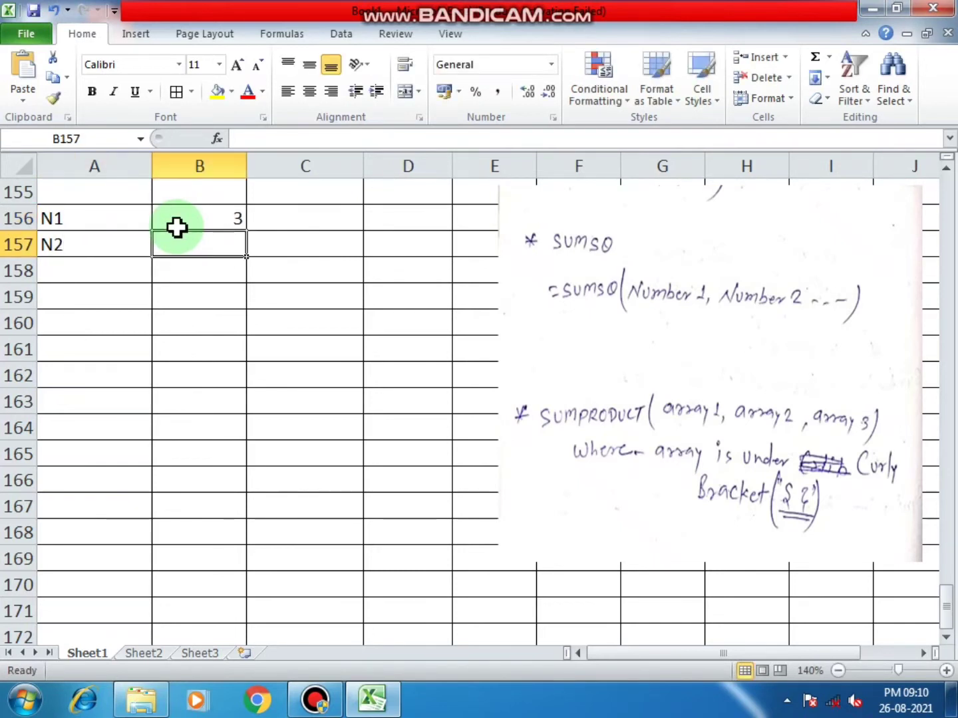
type("4")
key("Return")
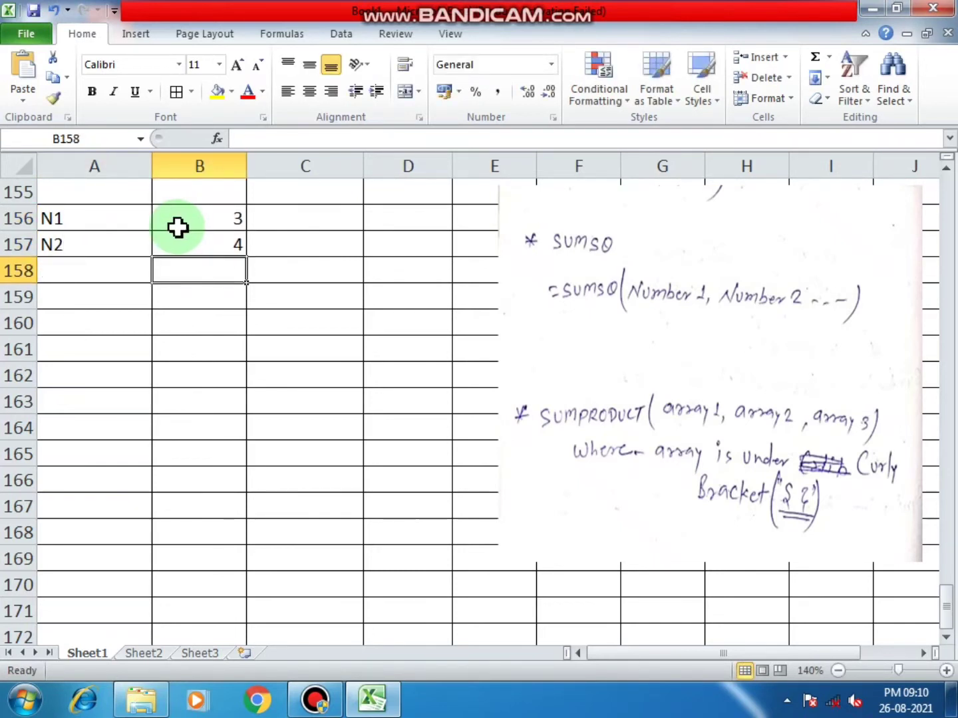
Enter the squares of the two numbers beside them, 9 in C156 and 16 in C157
left_click(207, 224)
left_click(304, 223)
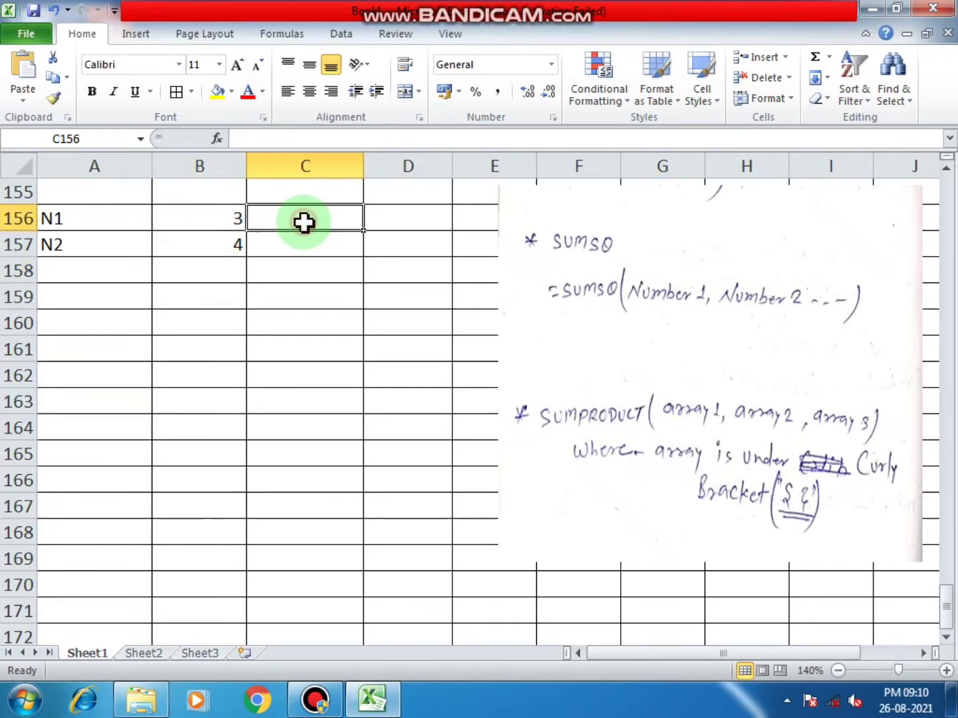
type("9")
key("Return")
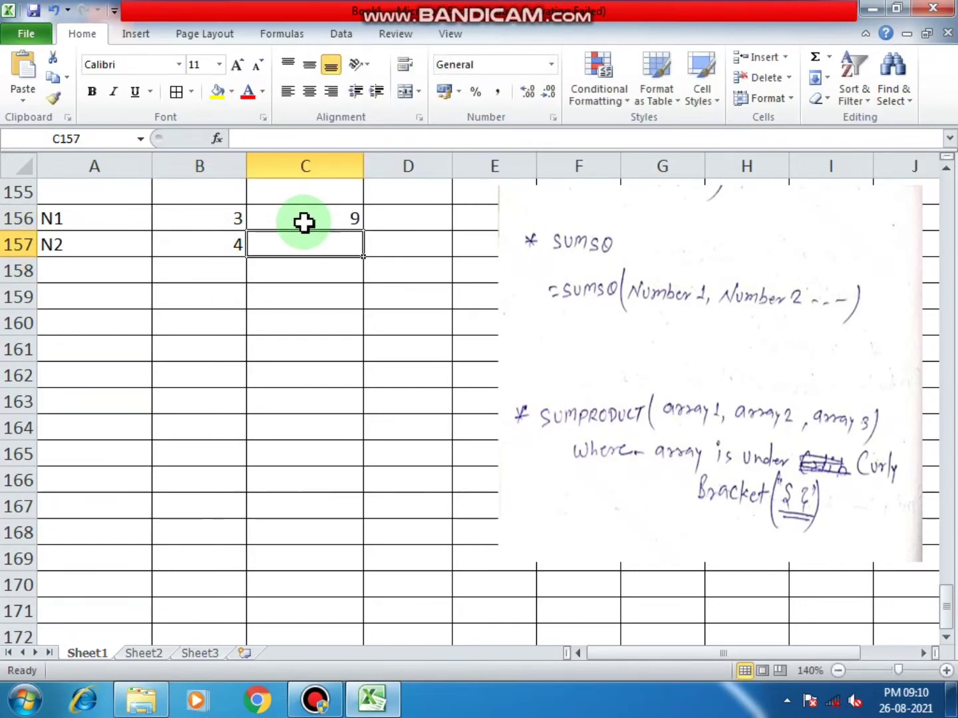
type("16")
key("Return")
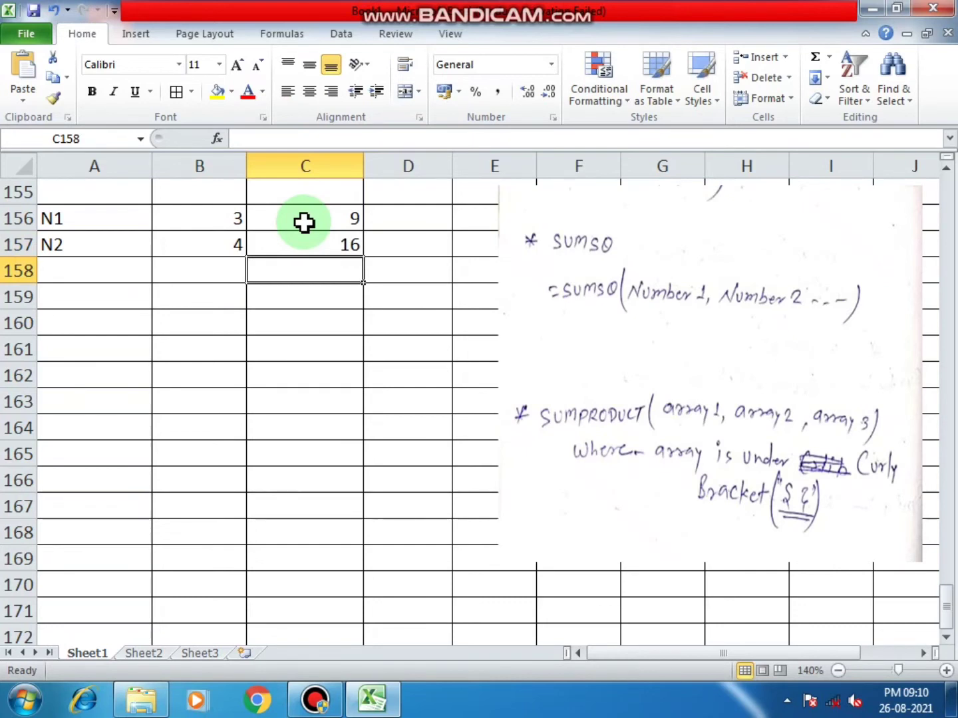
Total the two squares in C158 with the formula =SUM(C156:C157)
type("=SUM(")
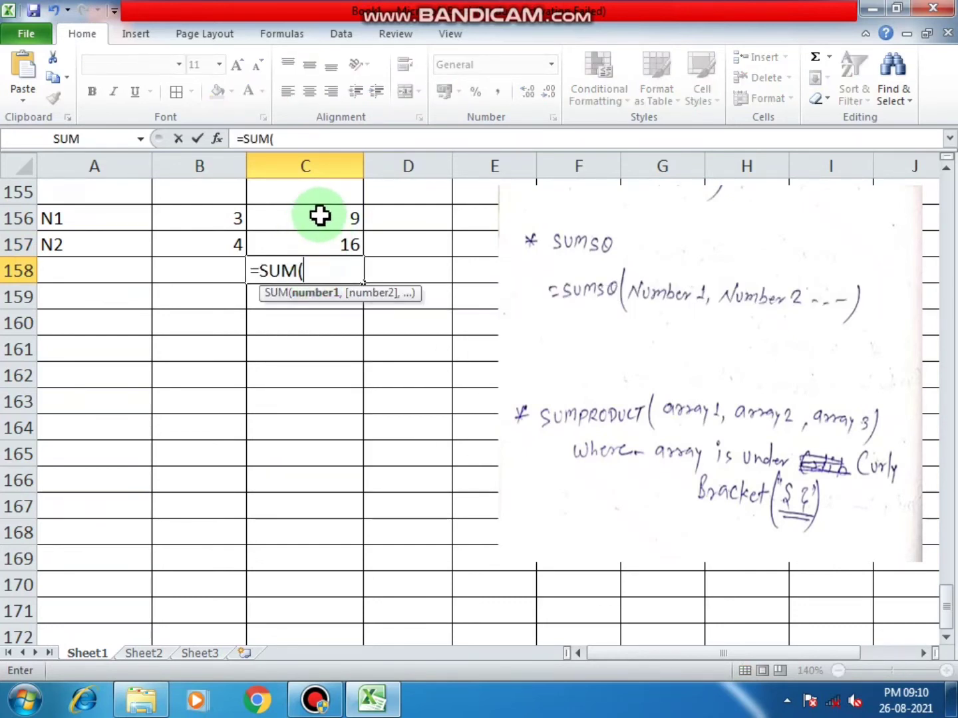
left_click_drag(319, 216, 320, 243)
type(")")
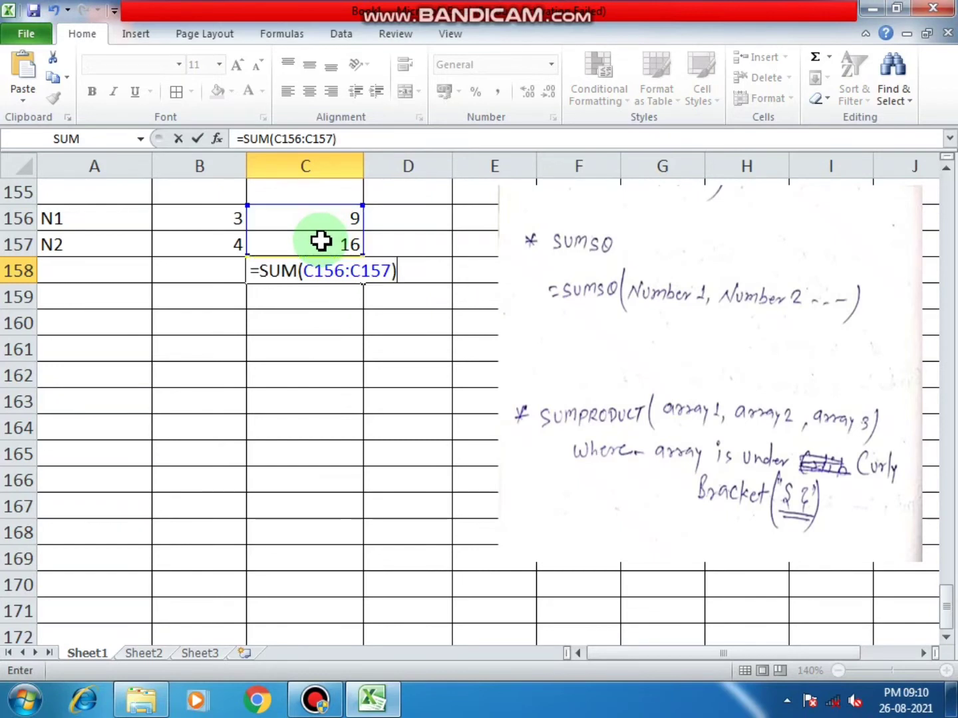
key("Return")
left_click(373, 344)
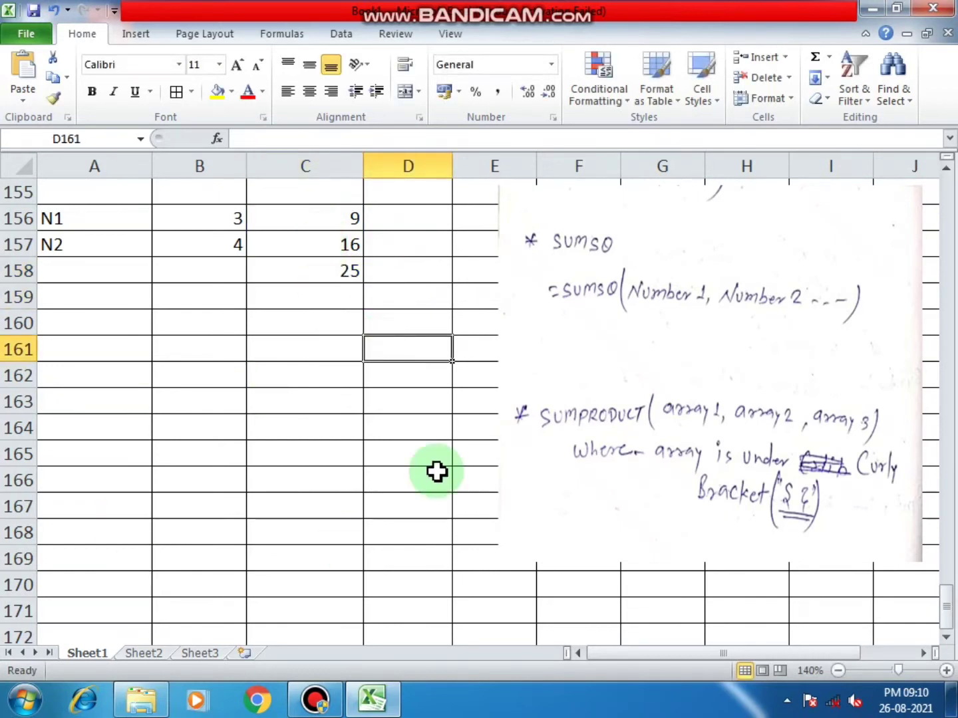
Compare the two numbers in B156:B157 with the sum formula in C158
left_click_drag(229, 225, 226, 239)
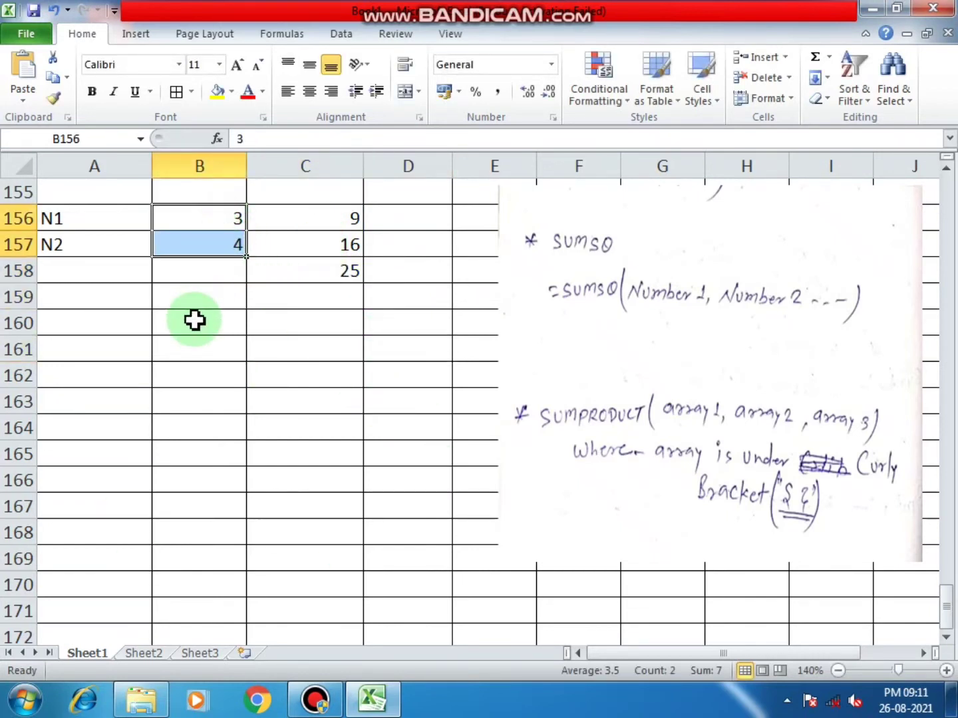
left_click(347, 270)
key("Delete")
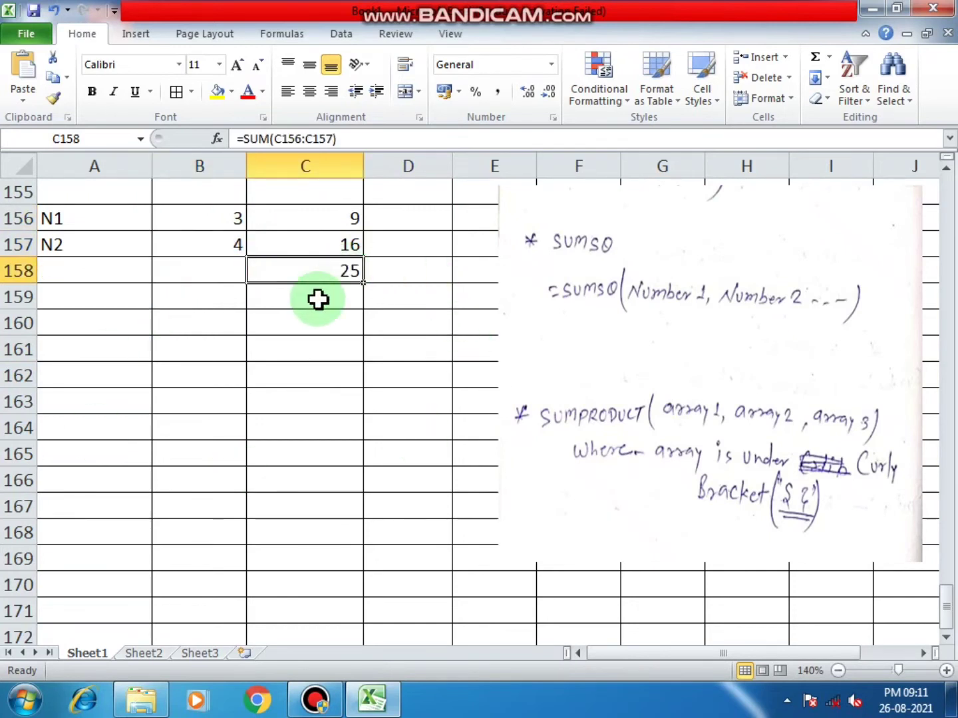
left_click(144, 341)
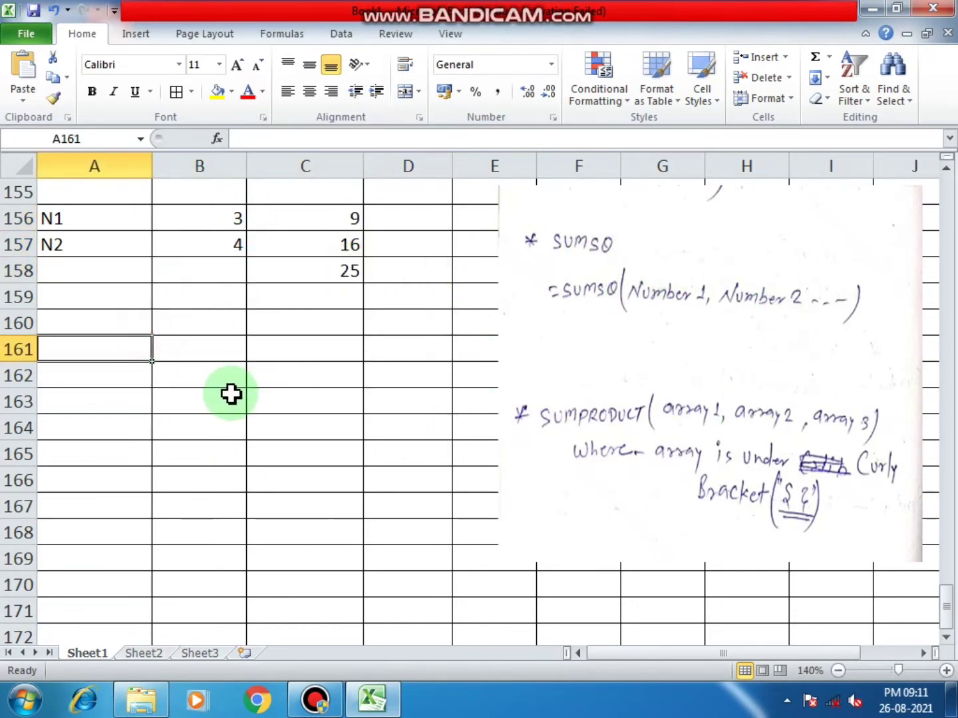
Enter the formula =SUMSQ(3,4) in B160 to calculate the sum of squares directly
left_click(188, 325)
type("=S")
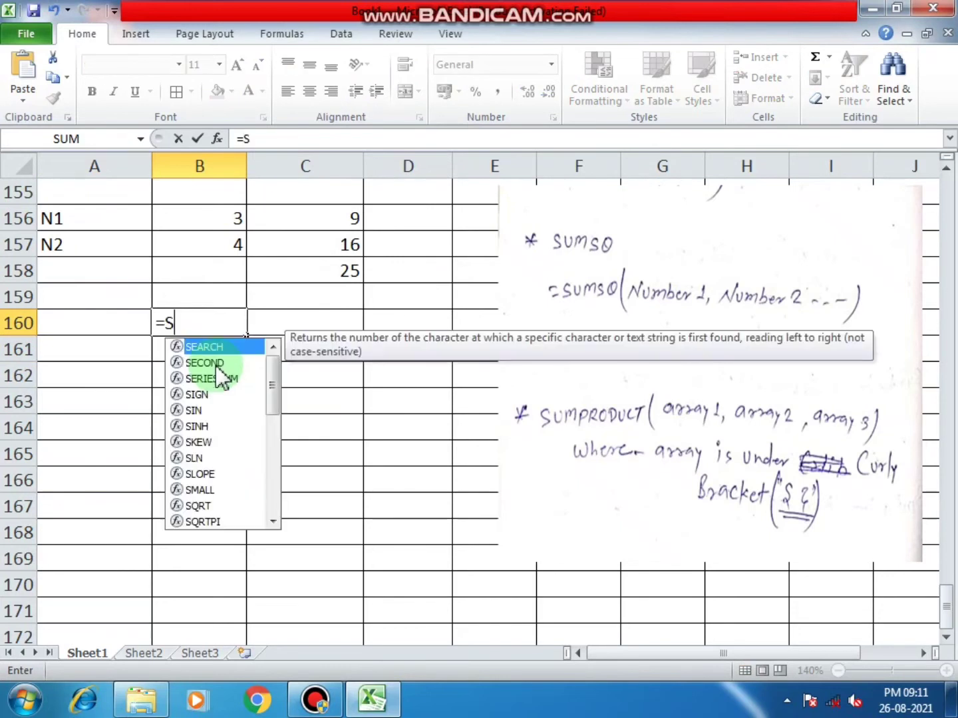
type("UMSQ(")
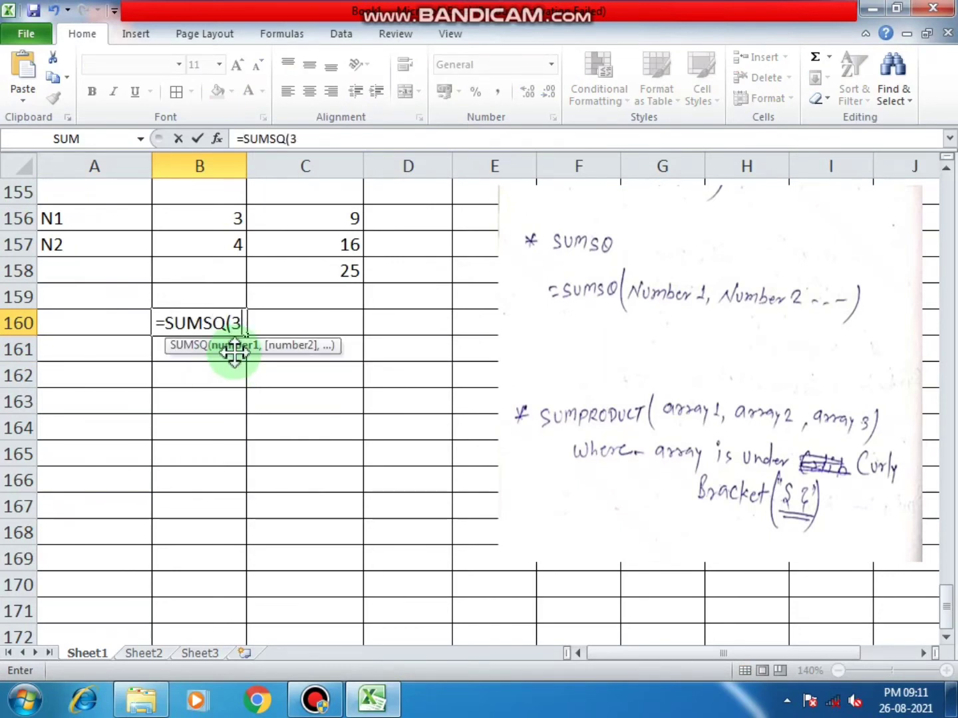
type("3,4")
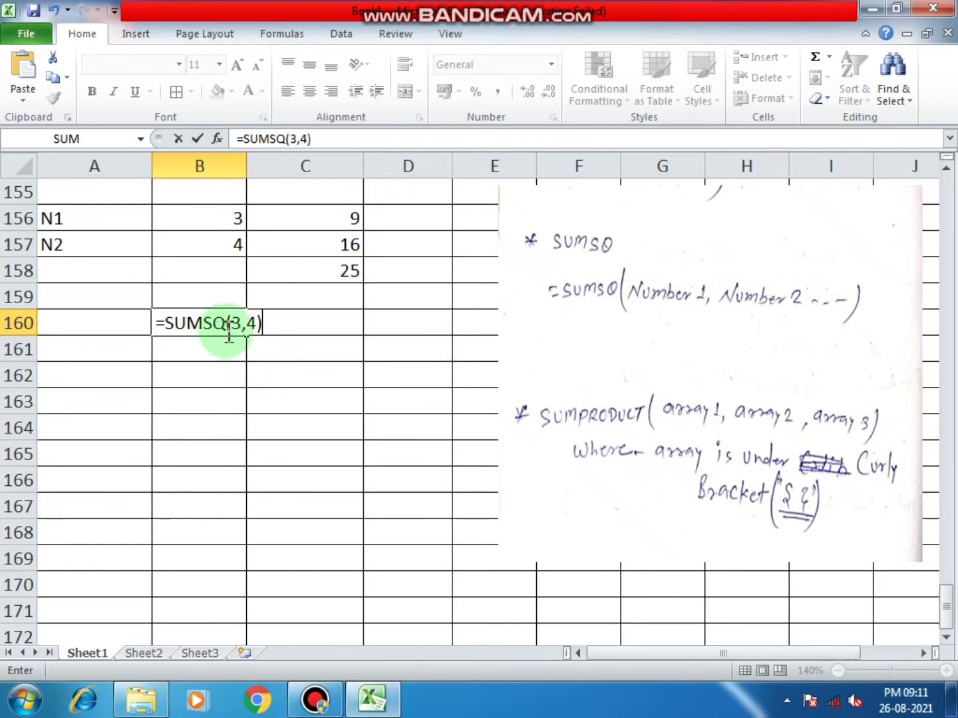
left_click_drag(479, 153, 700, 682)
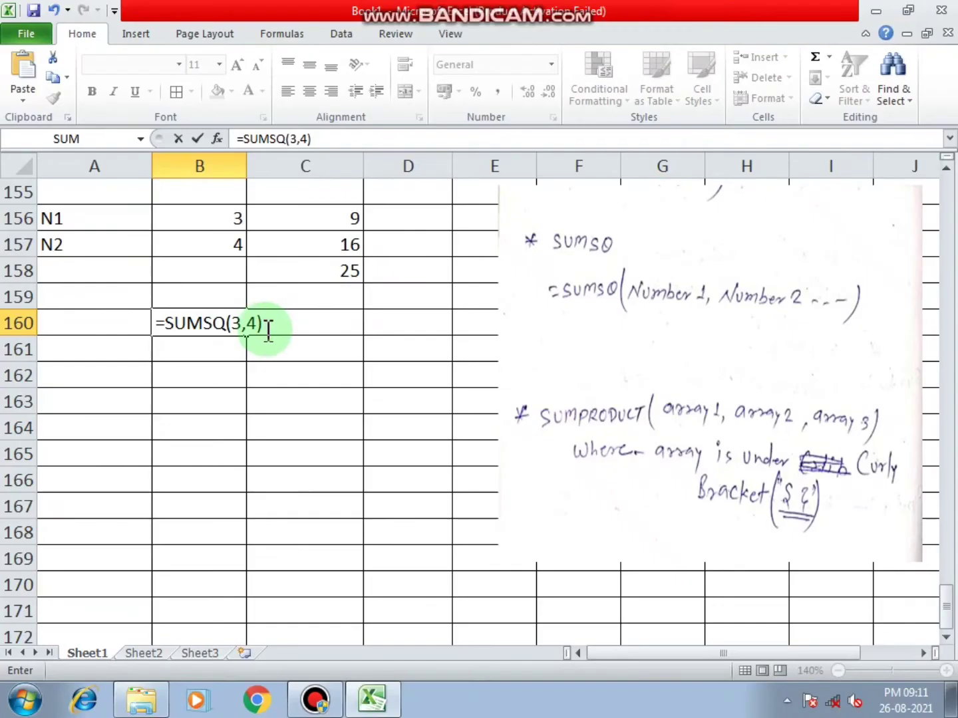
key("Return")
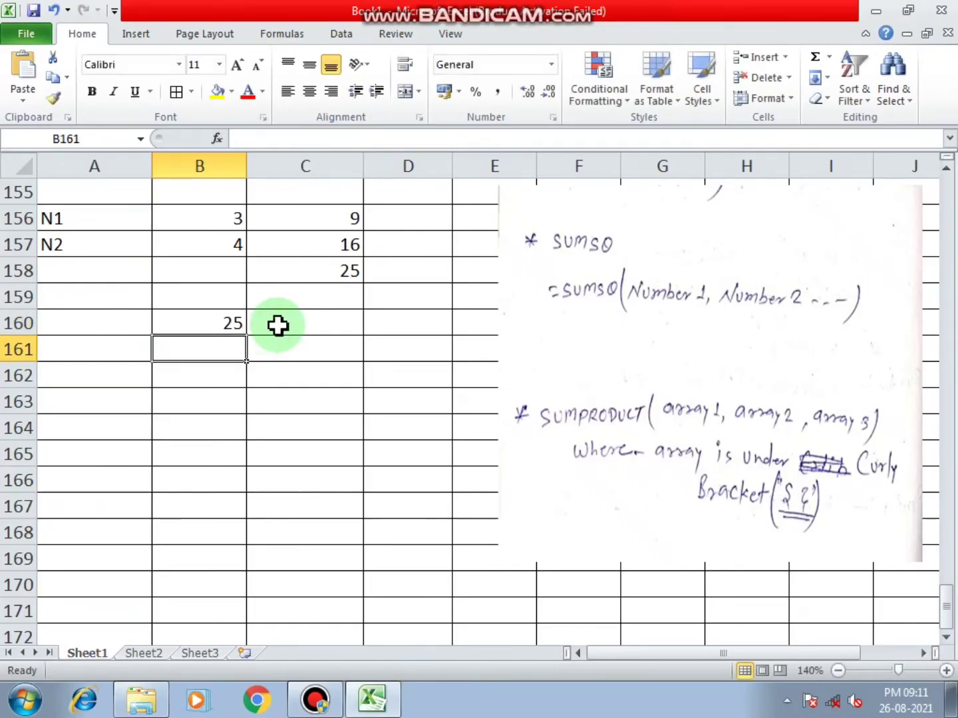
Add 2 as a third number in the B160 formula, making it =SUMSQ(3,4,2)
left_click(220, 322)
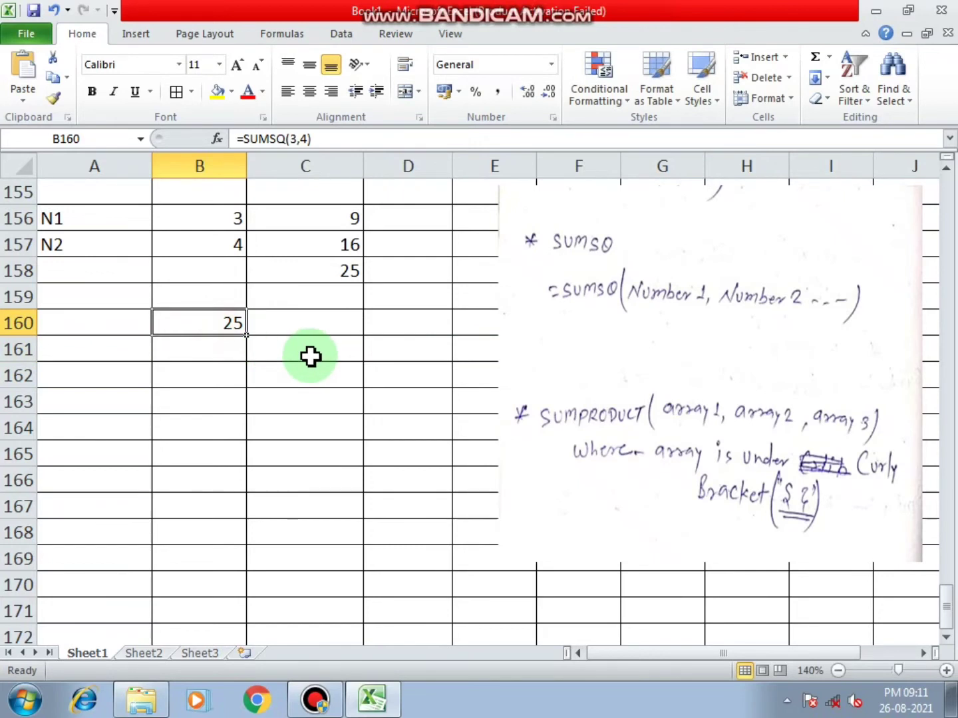
left_click(311, 357)
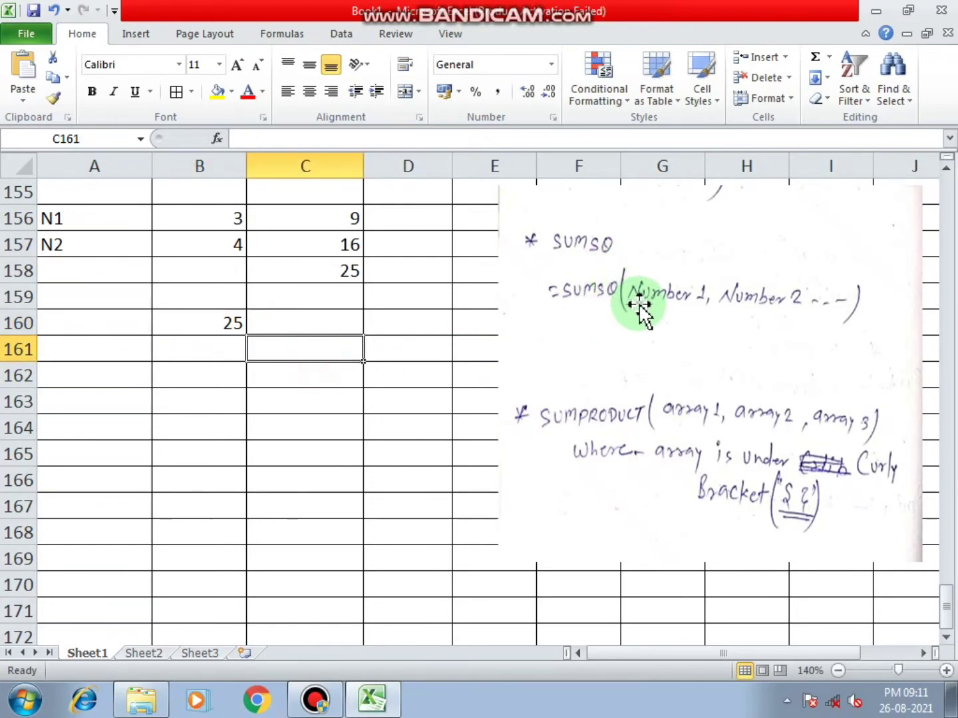
left_click(228, 325)
double_click(228, 325)
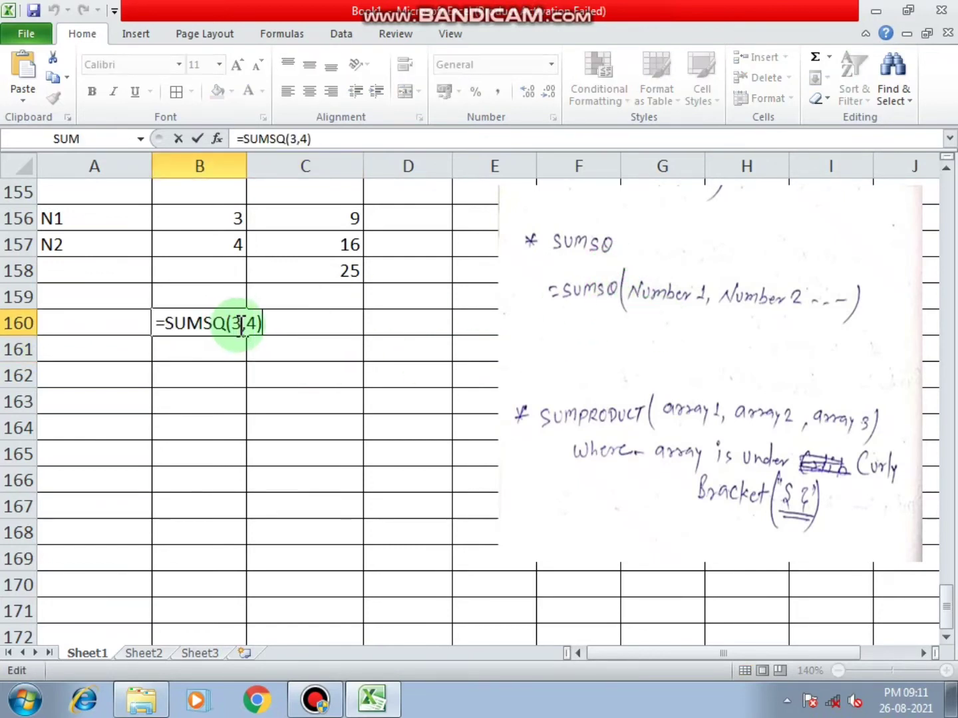
left_click(255, 325)
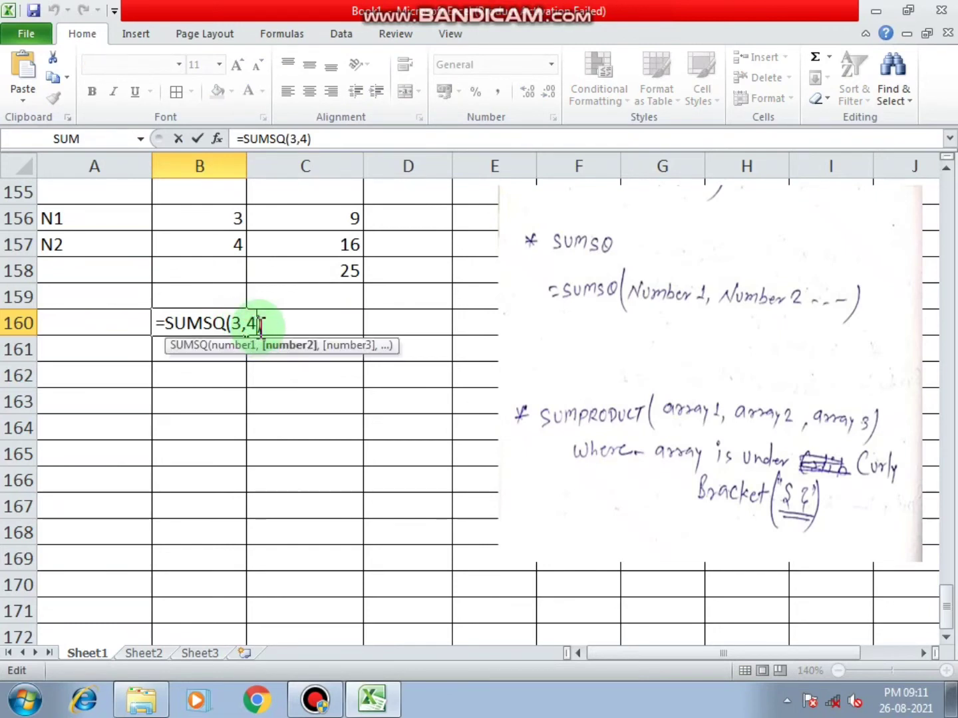
type(",2")
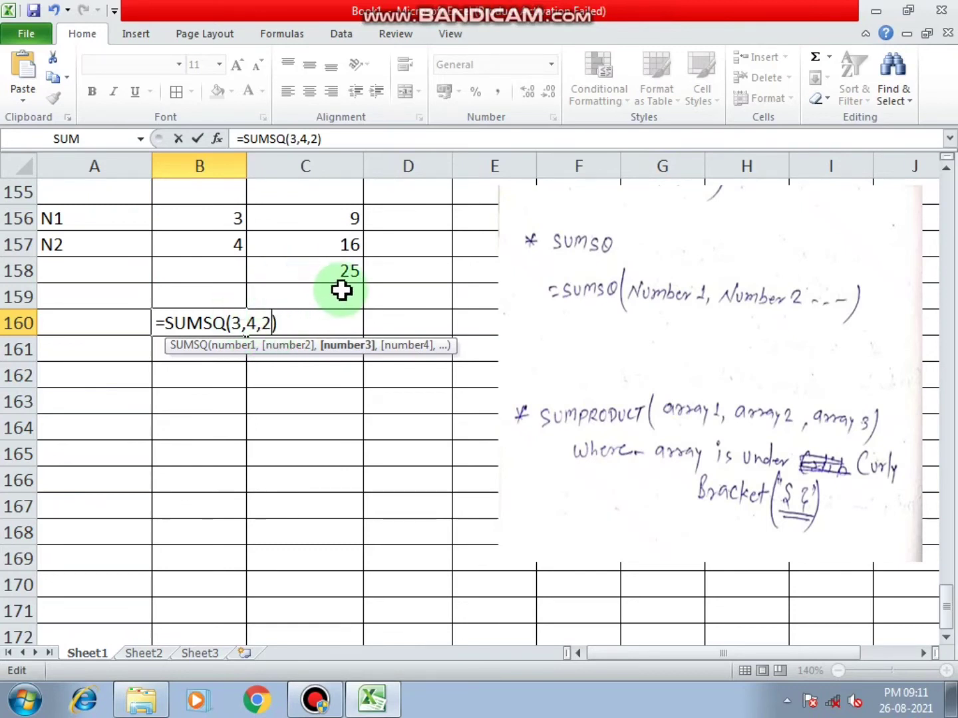
key("Return")
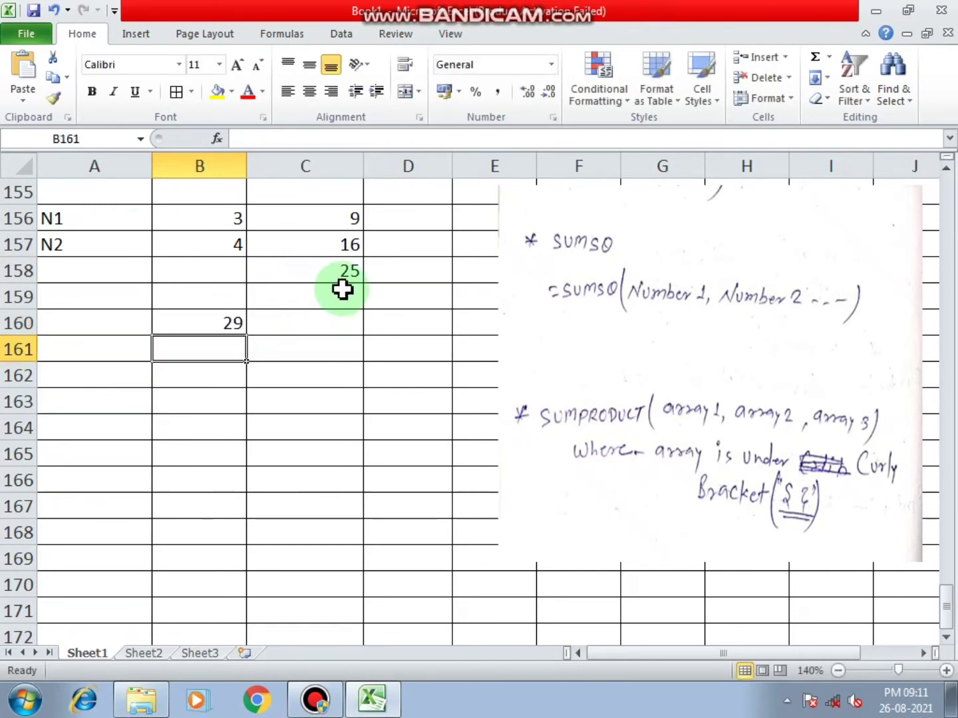
Add 10 as a fourth number in the B160 formula, making it =SUMSQ(3,4,2,10)
left_click(203, 329)
double_click(265, 323)
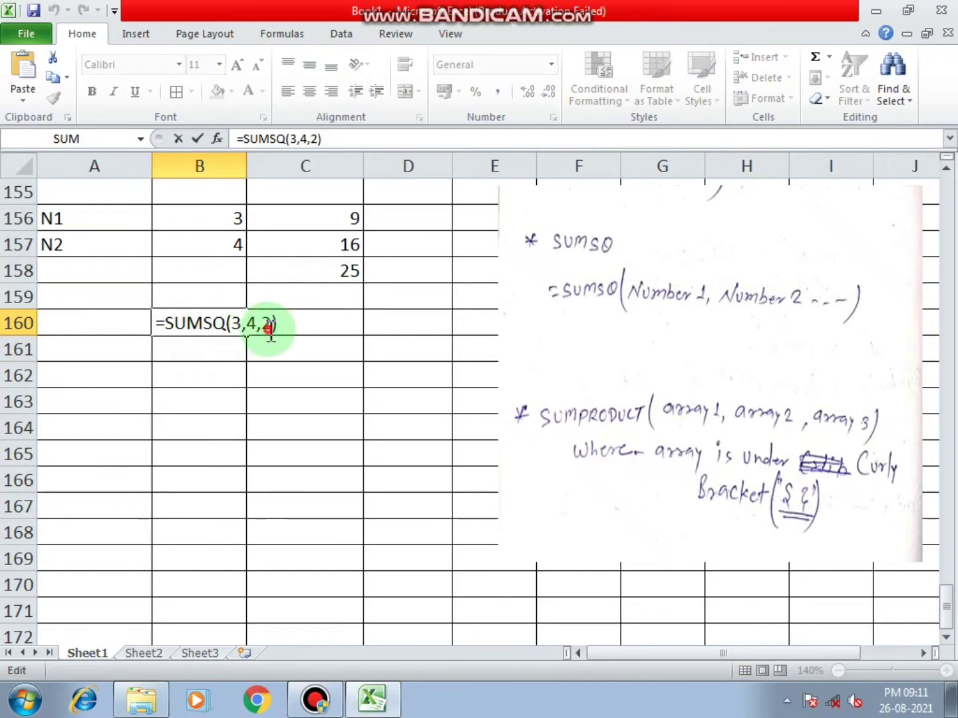
type(",10")
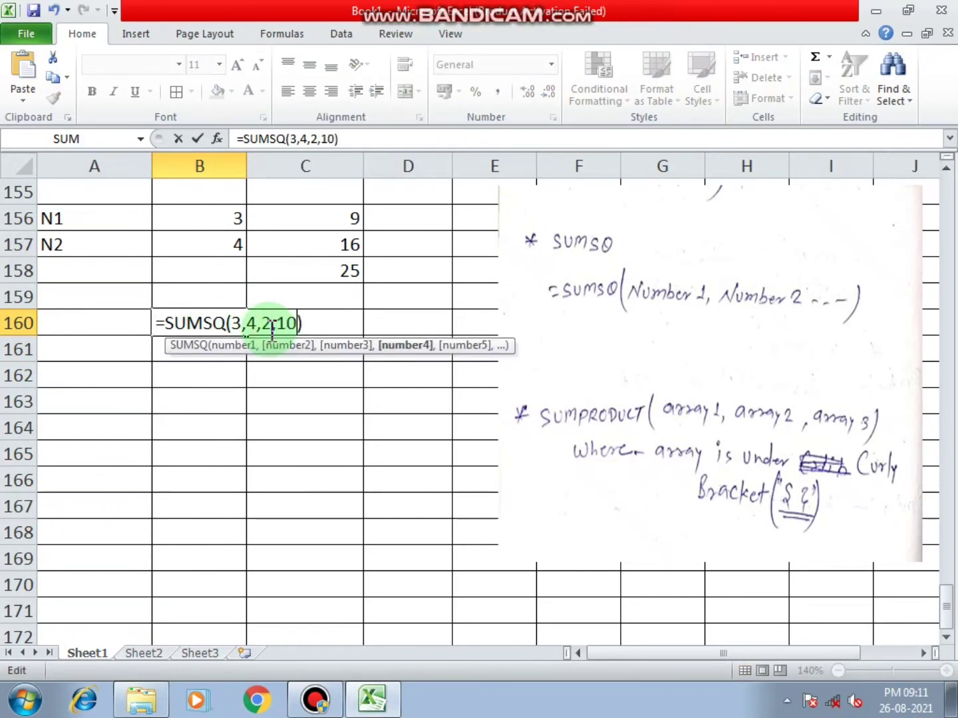
left_click(311, 330)
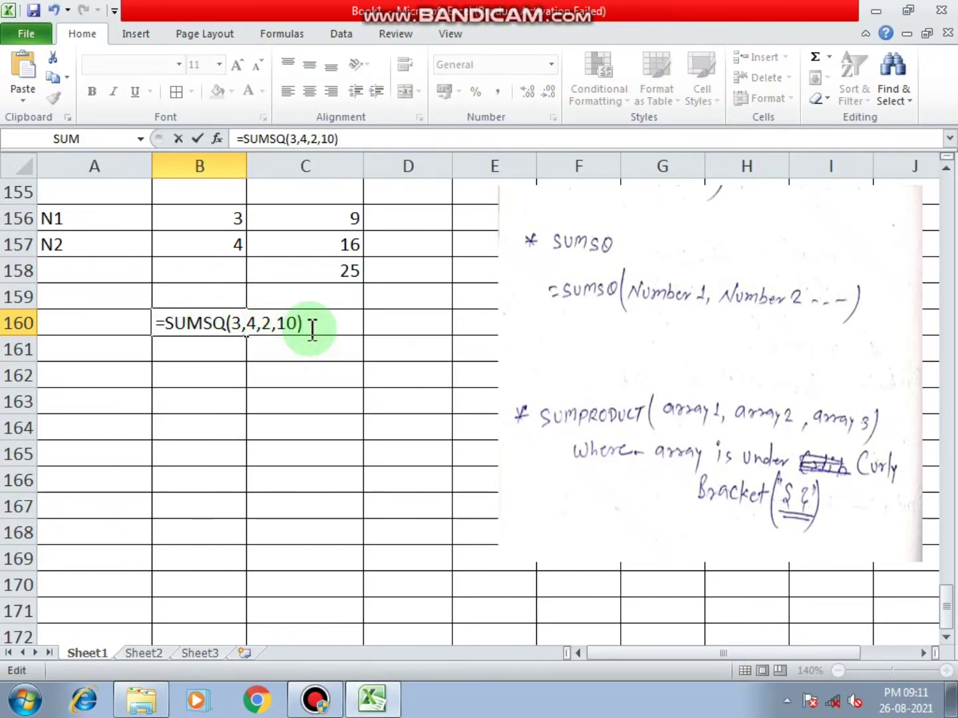
key("Return")
left_click(229, 325)
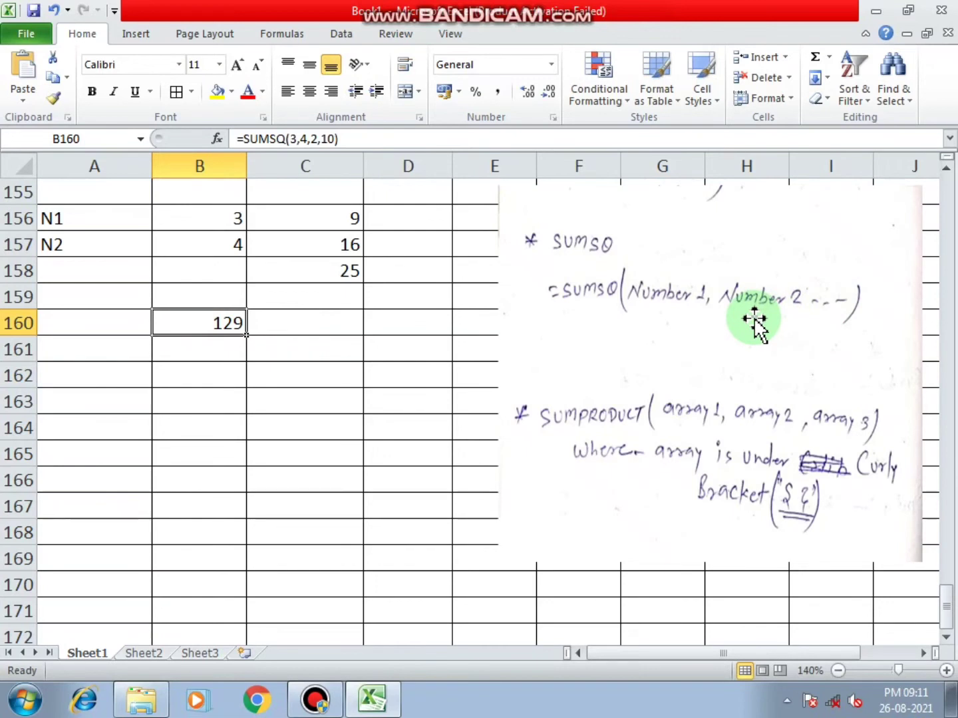
Review the handwritten SUMPRODUCT syntax note below the SUMSQ example, including the curly brackets around arrays
scroll(754, 323, "down", 2)
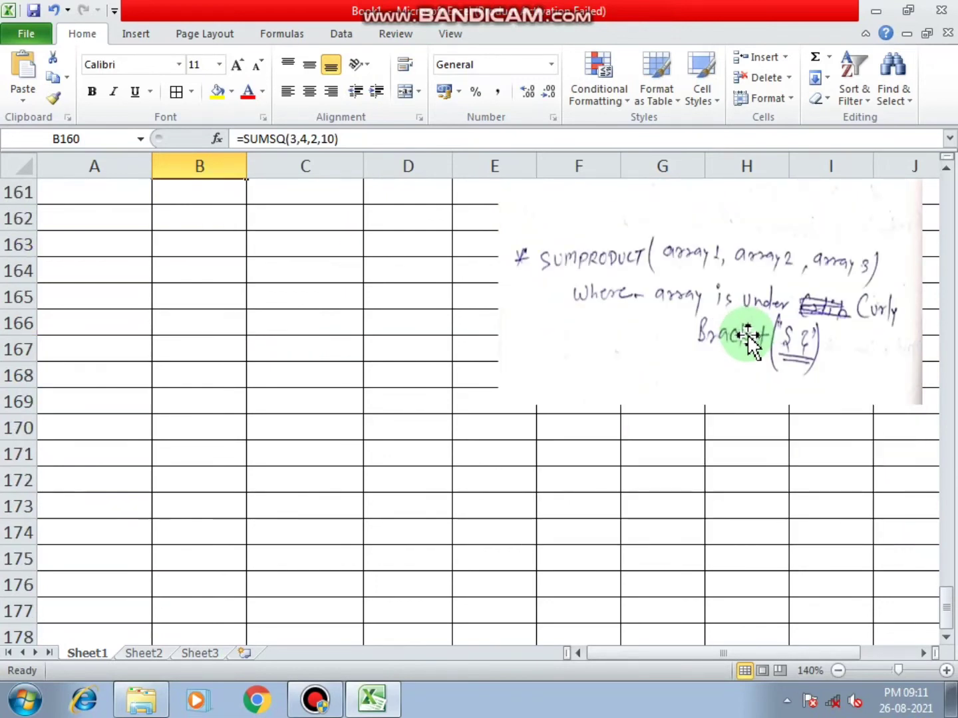
left_click(148, 246)
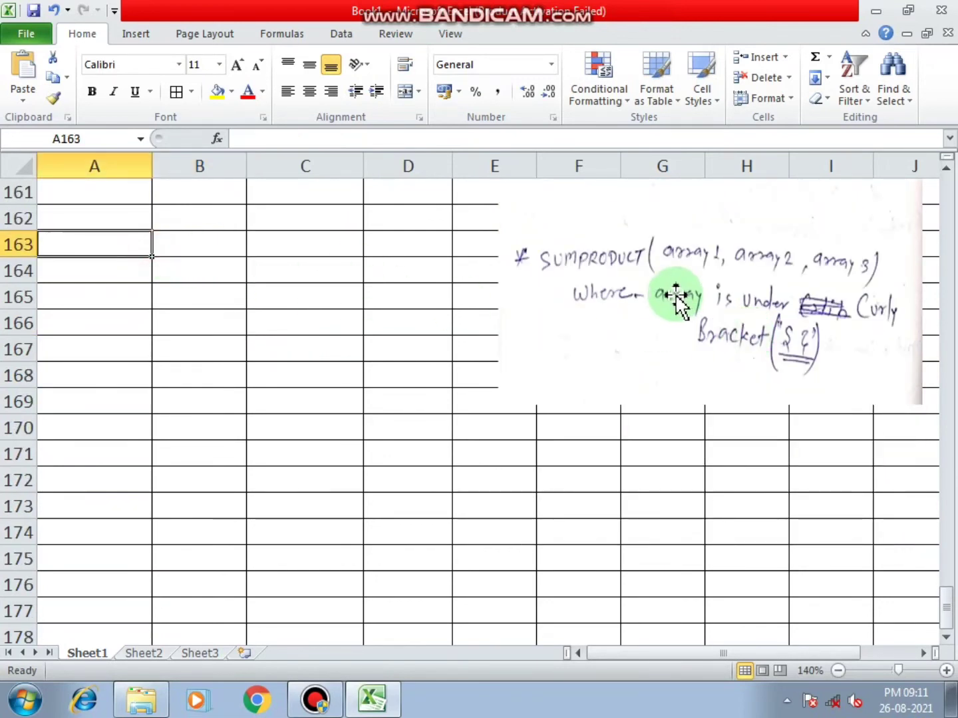
scroll(675, 297, "down", 1)
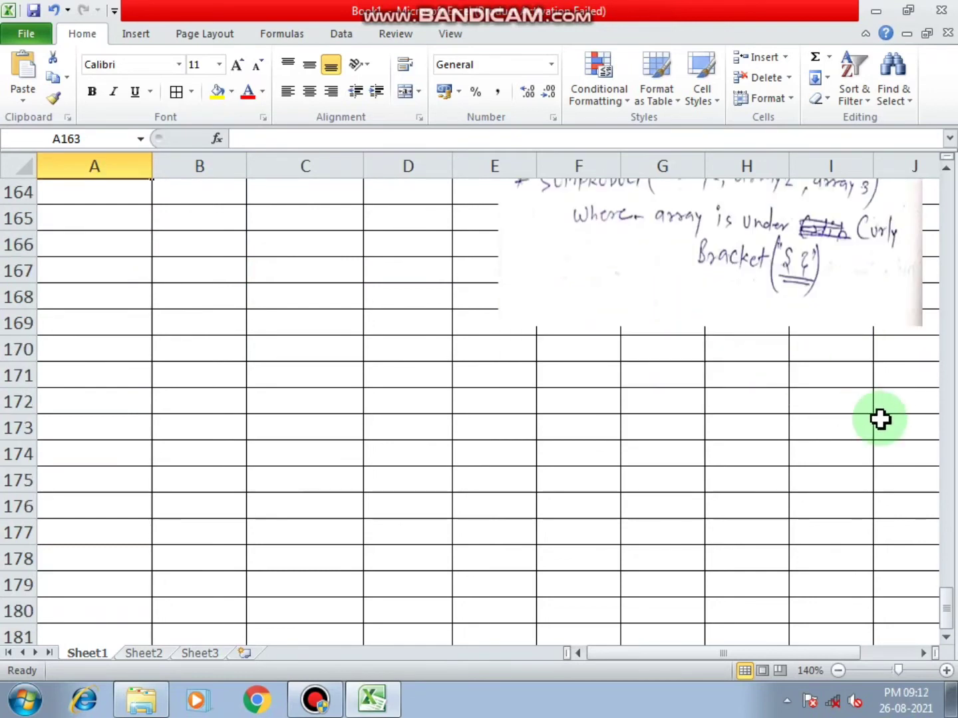
left_click(947, 171)
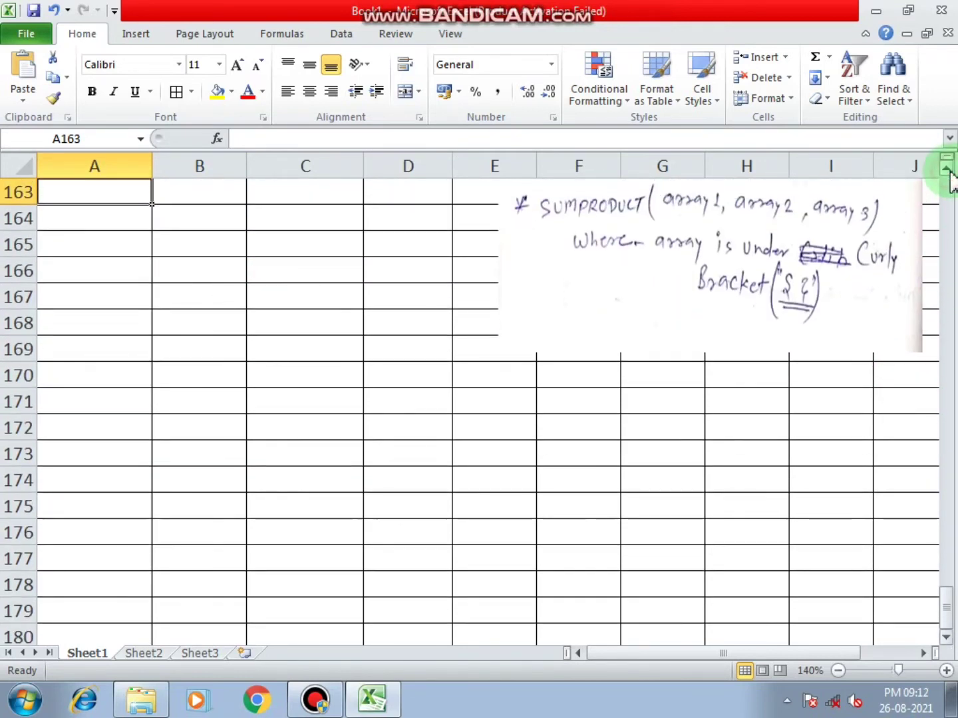
left_click(199, 374)
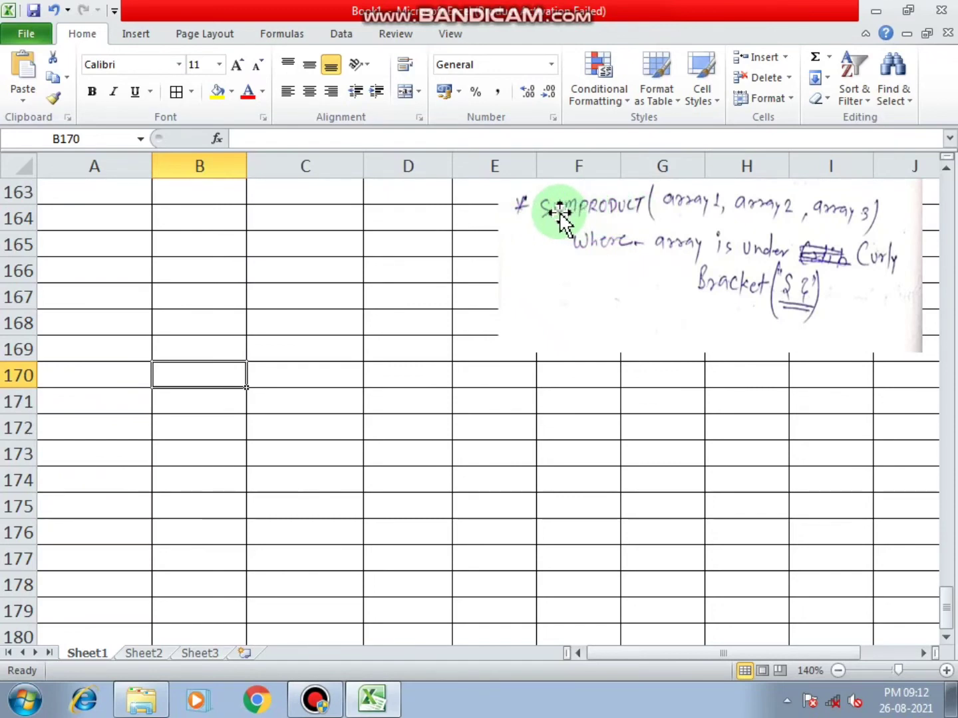
left_click(181, 322)
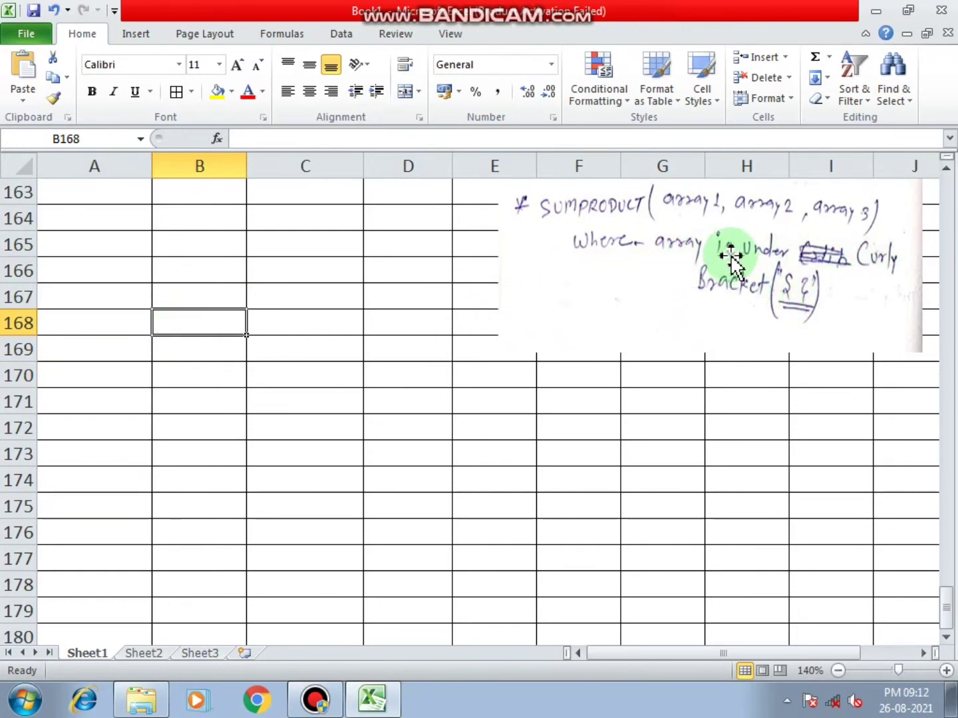
left_click(176, 347)
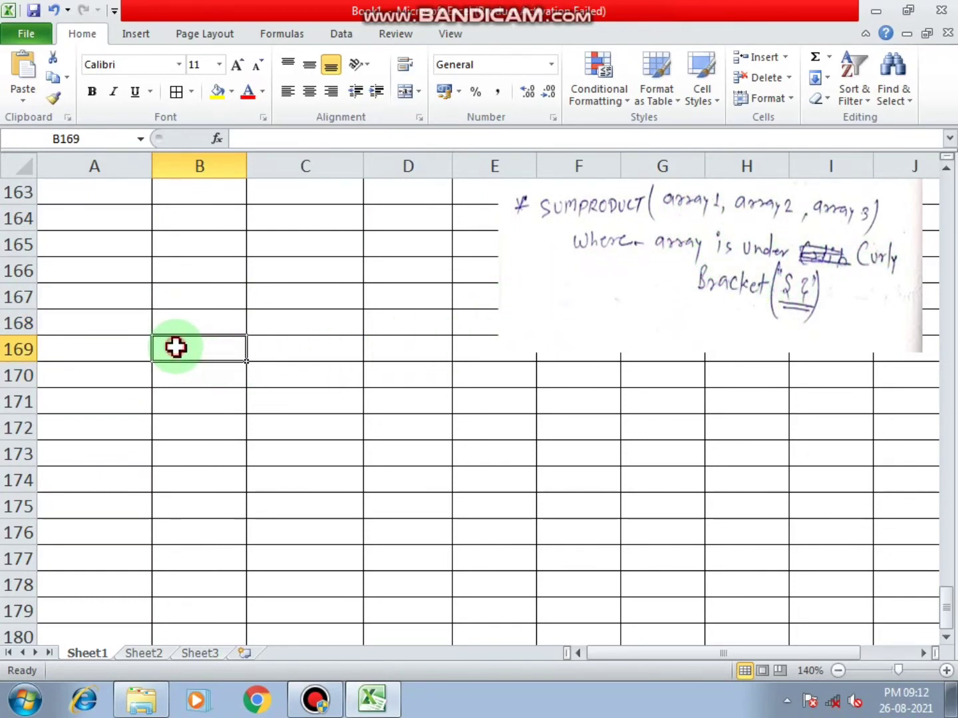
left_click(125, 331)
Write the formula =SUMPRODUCT({2,3},{4,5}) in B169, enclosing each array in curly brackets
left_click(166, 340)
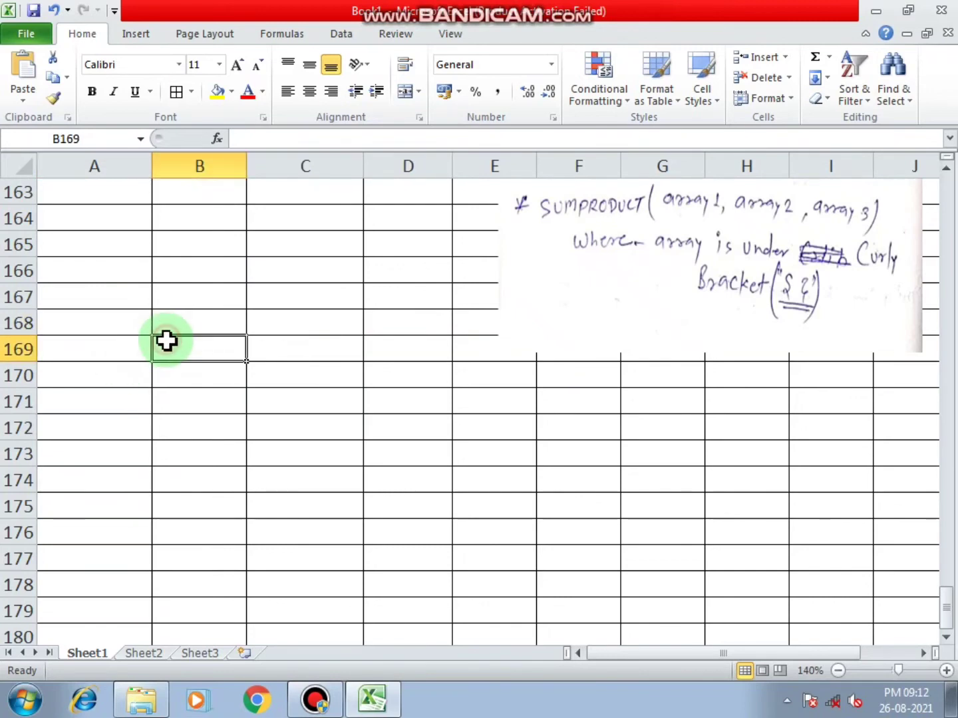
type("=SUM")
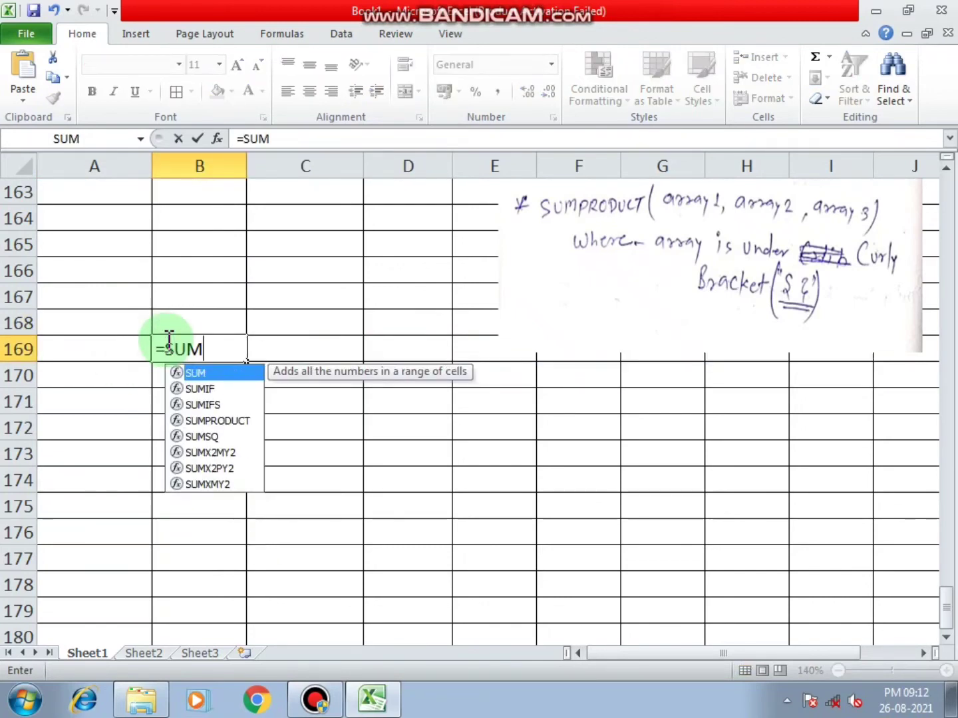
type("PR")
key("Tab")
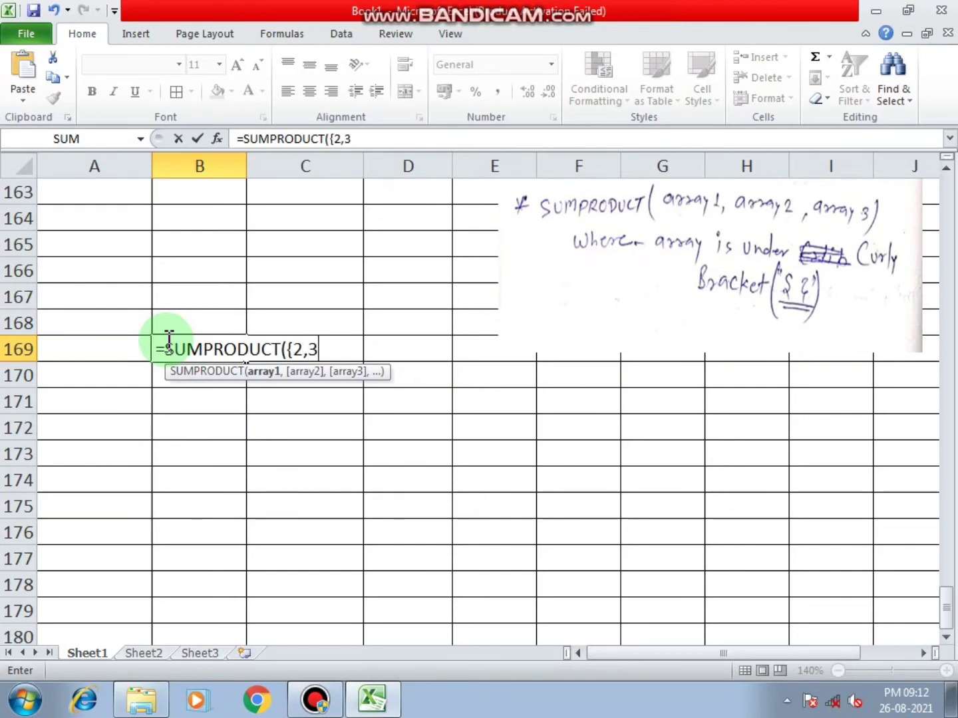
type("{2,3},")
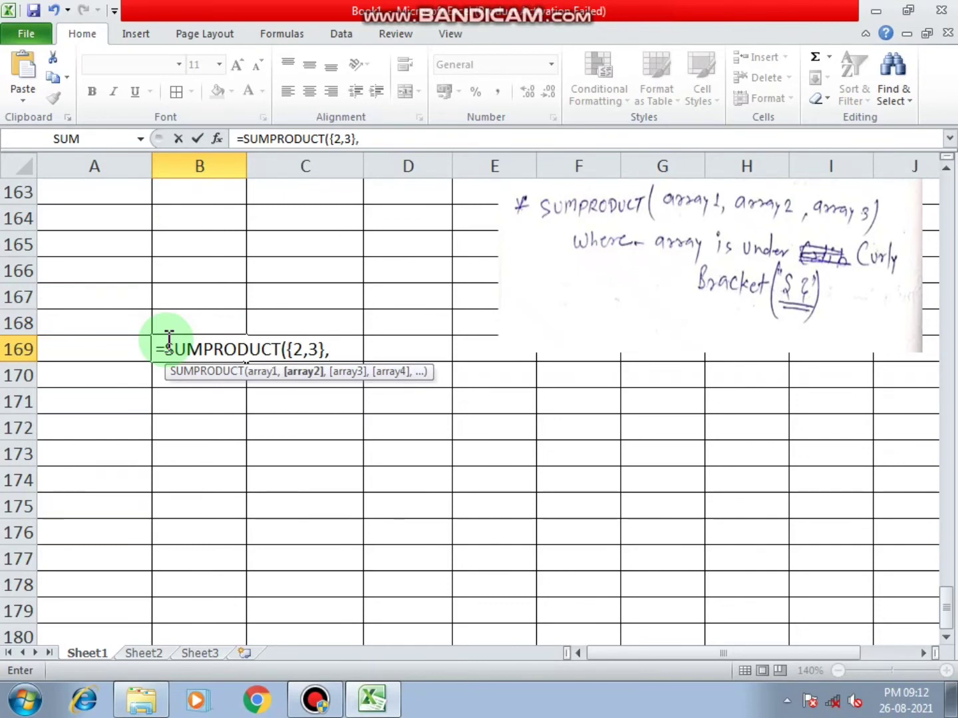
type("4,5))")
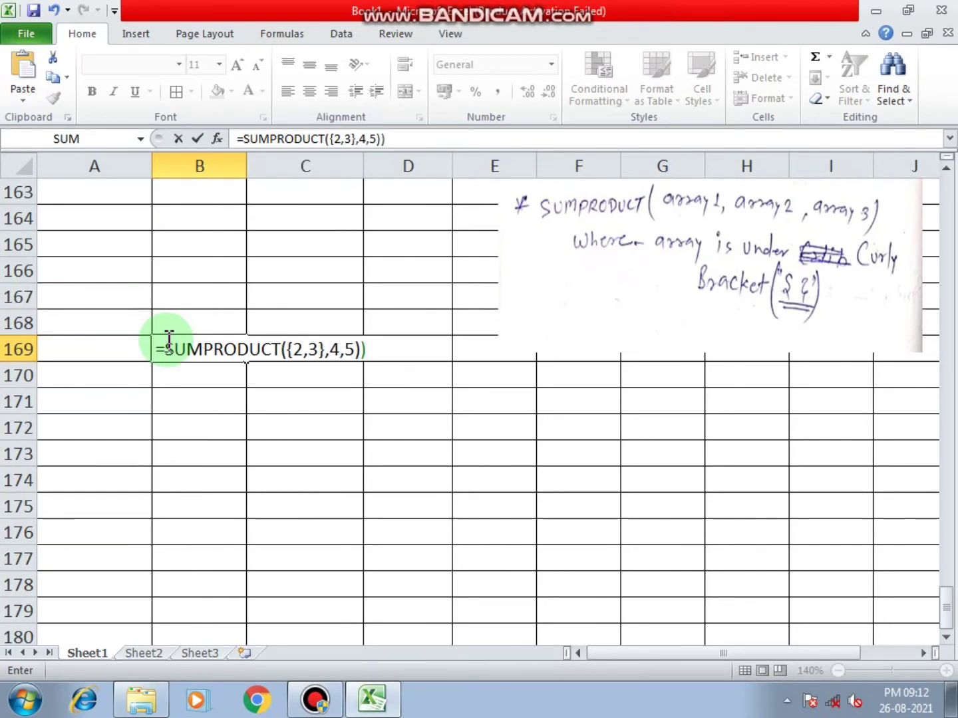
key("BackSpace")
key("BackSpace")
key("BackSpace")
key("BackSpace")
key("BackSpace")
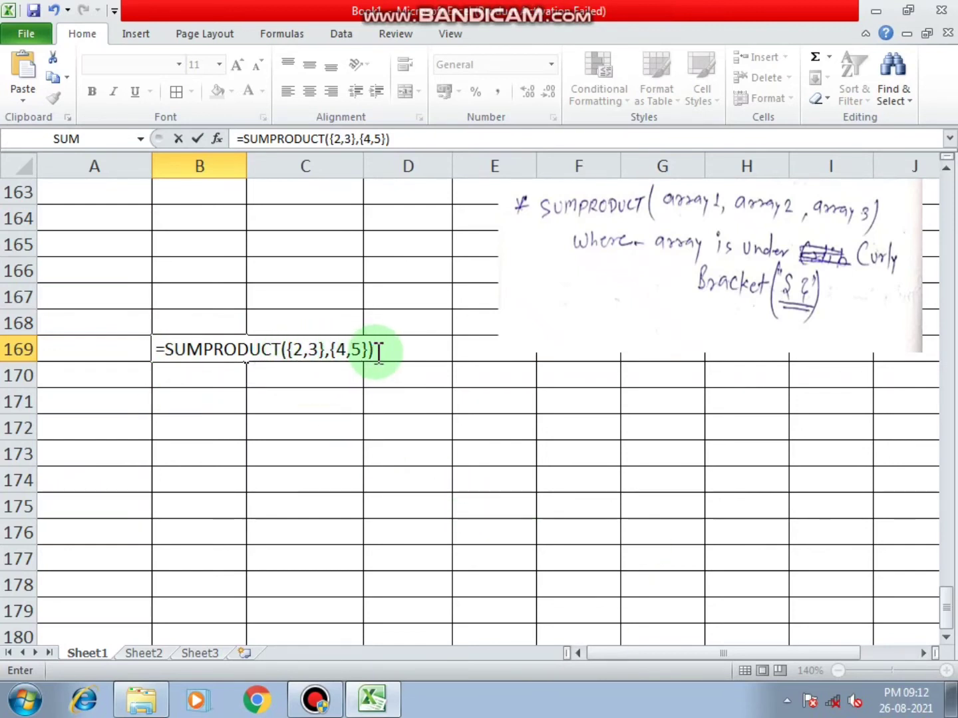
Go over both arrays of the SUMPRODUCT formula in B169 and remove its equals sign so it is stored as plain text
left_click(313, 349)
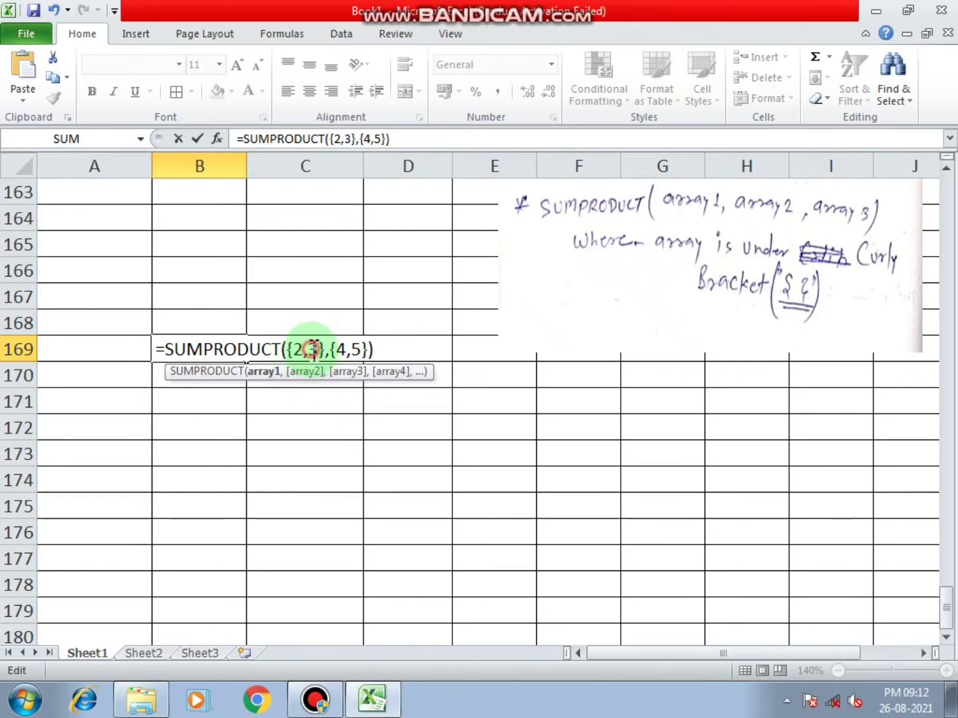
double_click(314, 349)
left_click(296, 349)
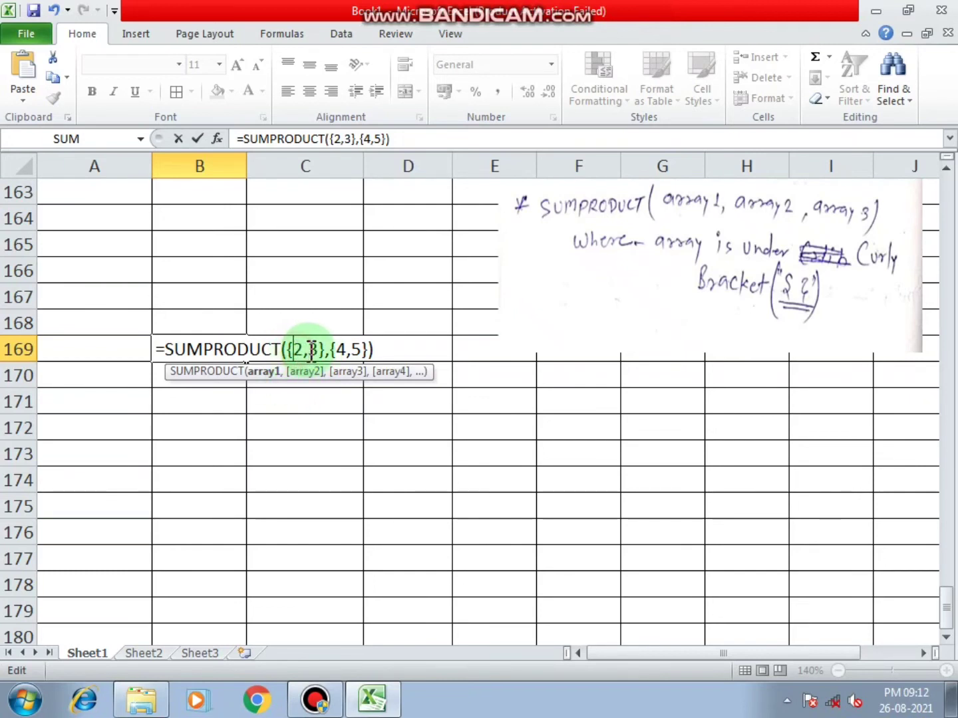
left_click(332, 350)
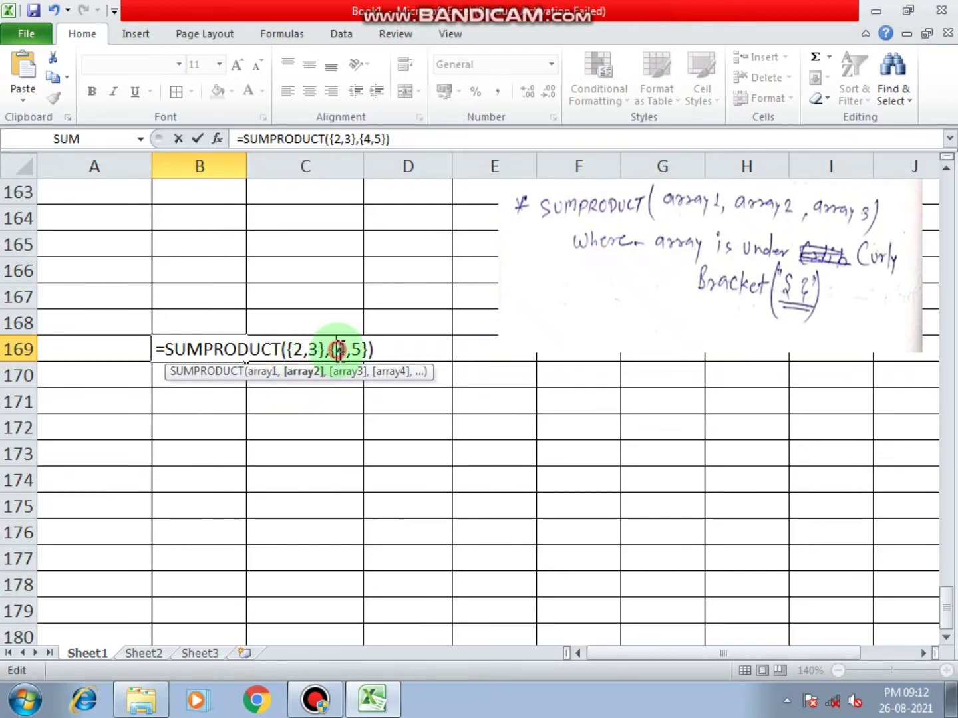
left_click(356, 349)
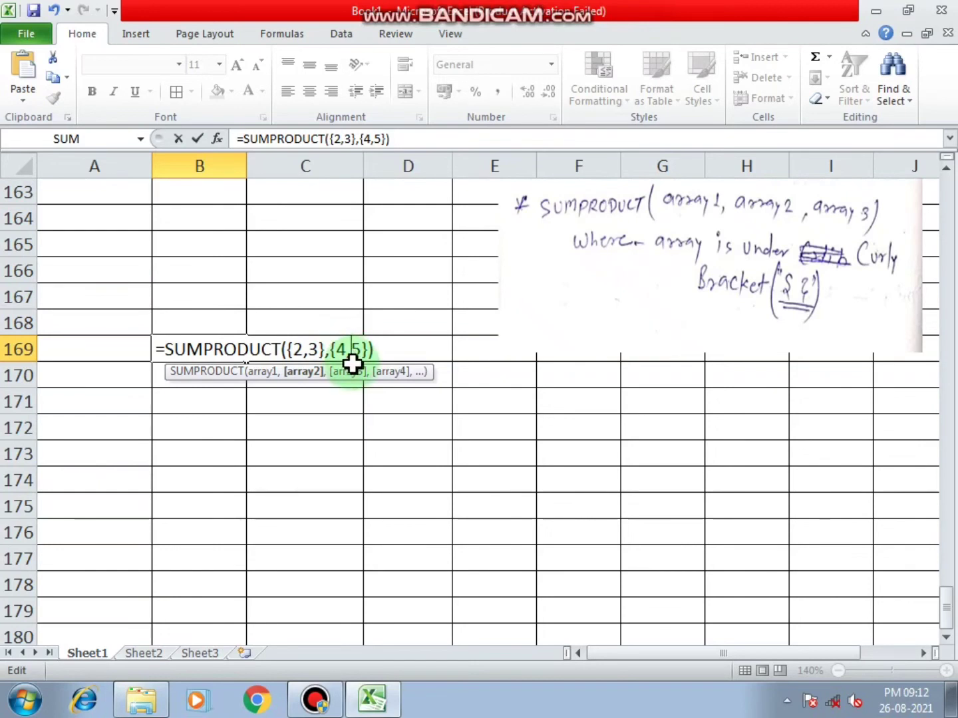
left_click(136, 38)
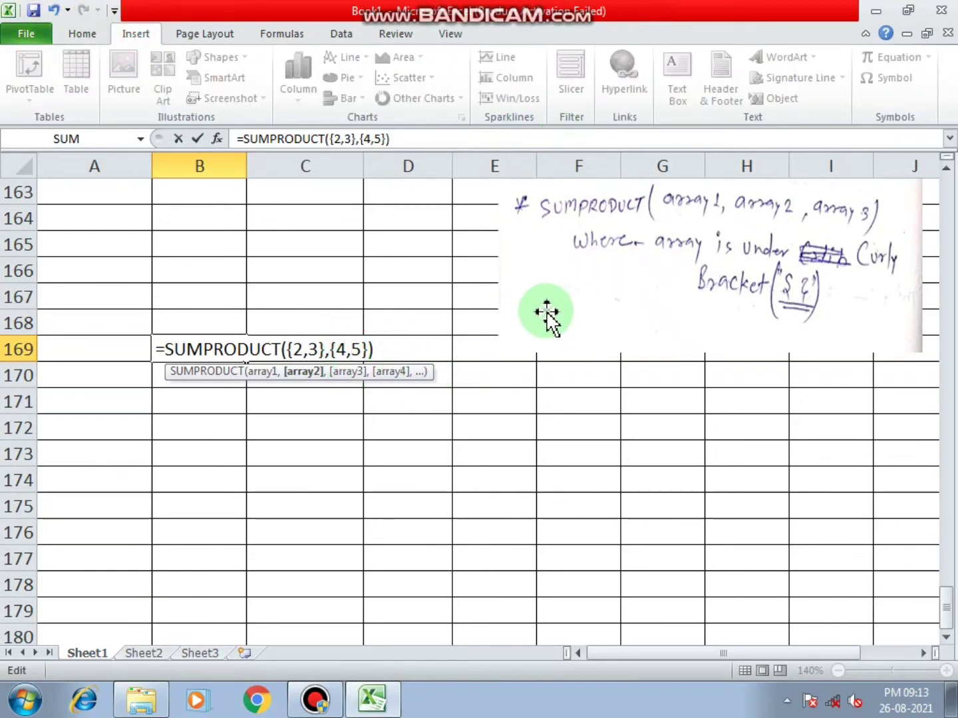
left_click(164, 349)
key("BackSpace")
key("Return")
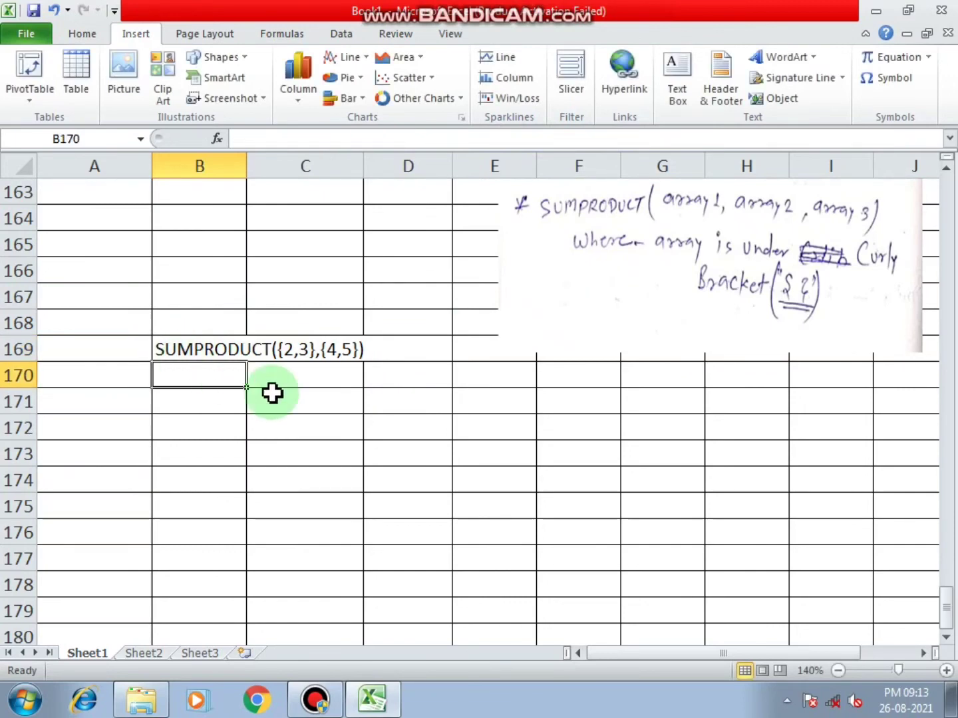
Insert a text box covering about F171:I177 below the handwritten note and write (A1*A2)+(B1*B2) in it
left_click(370, 427)
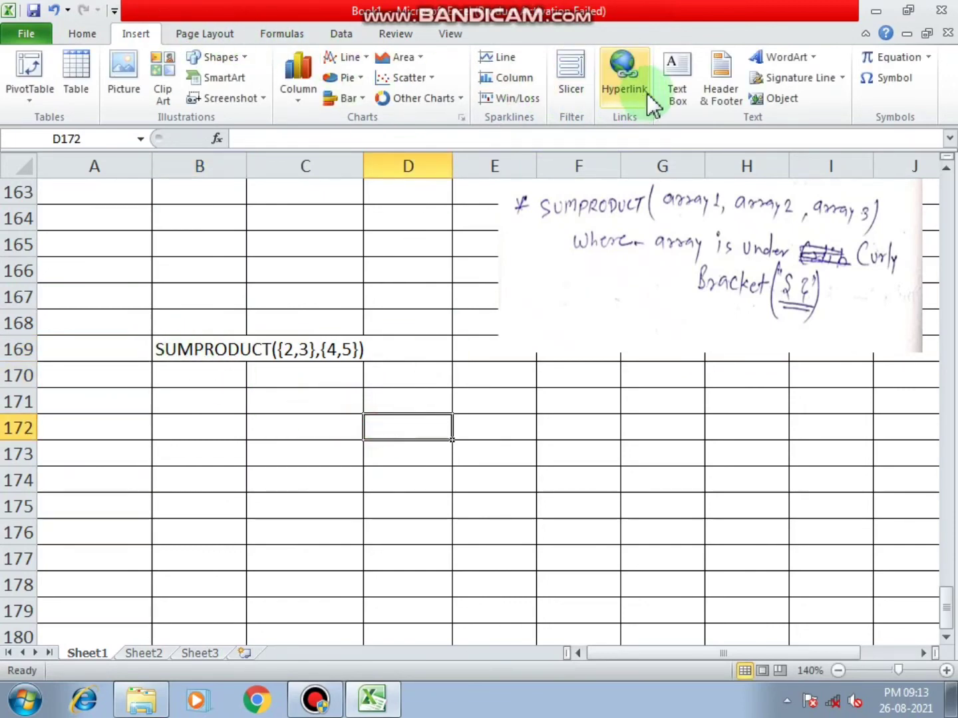
left_click(677, 77)
left_click_drag(536, 394, 866, 554)
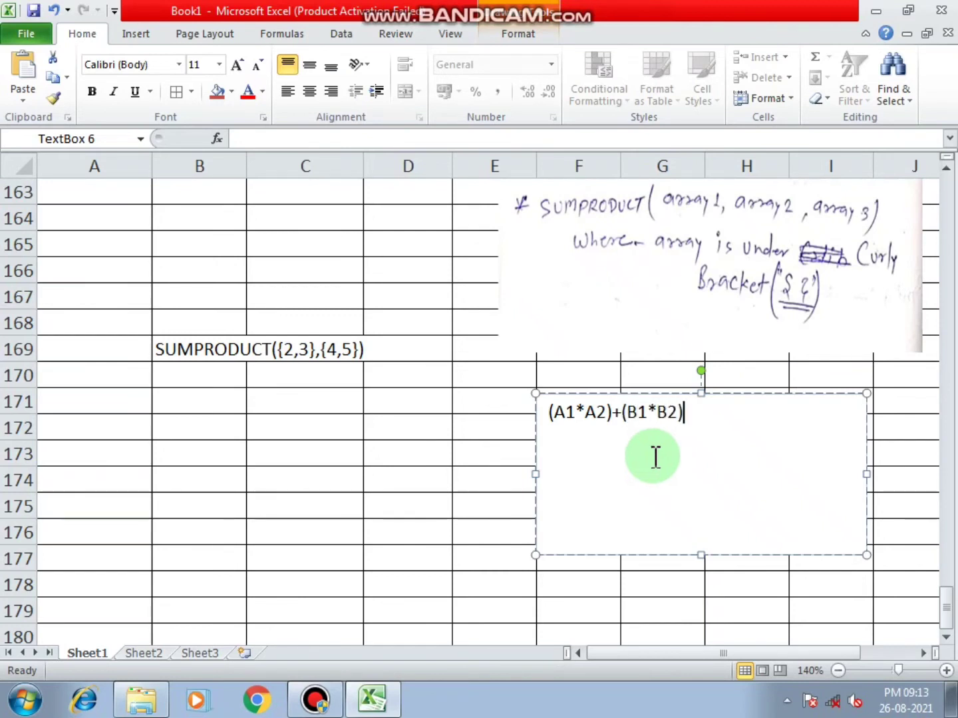
Add the worked calculation lines (2*4)+(3*5) and 8+15 beneath the general expression in the text box
key("Return")
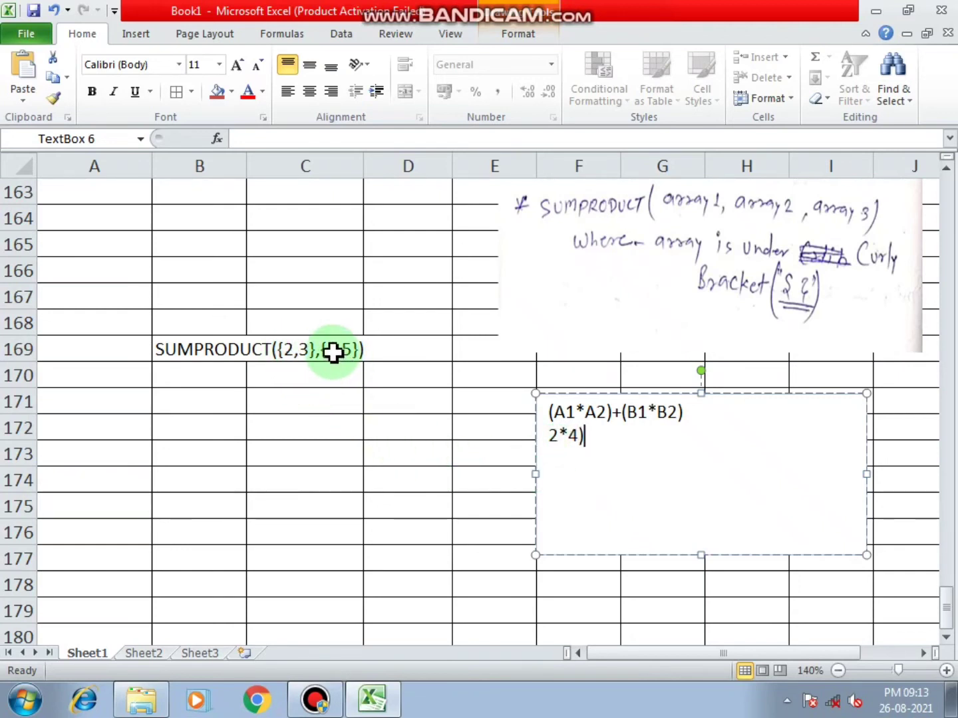
left_click(552, 437)
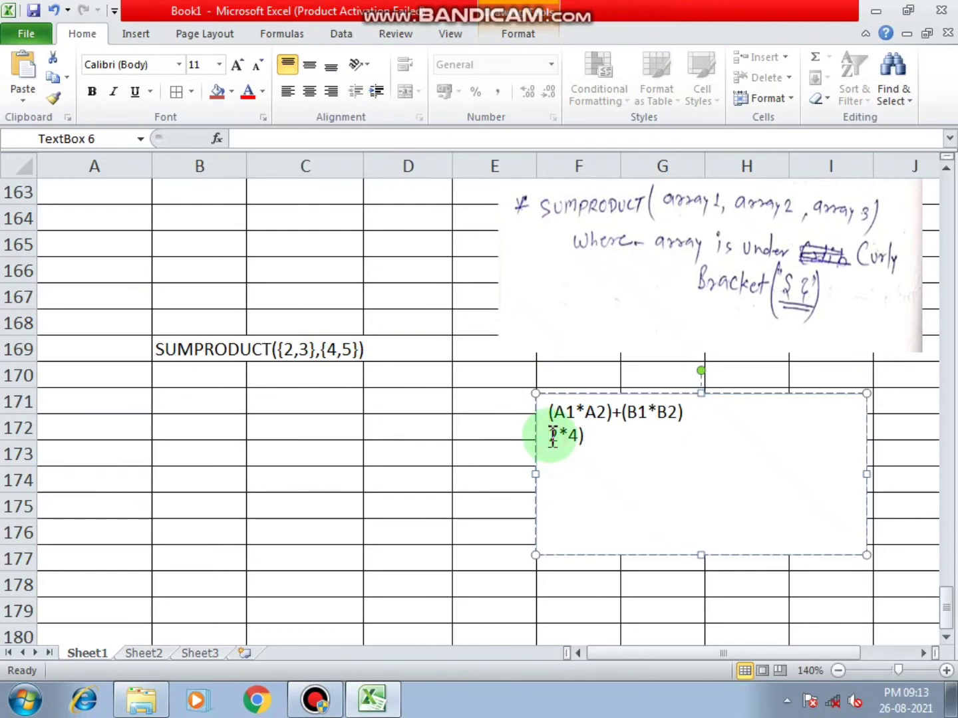
type("(")
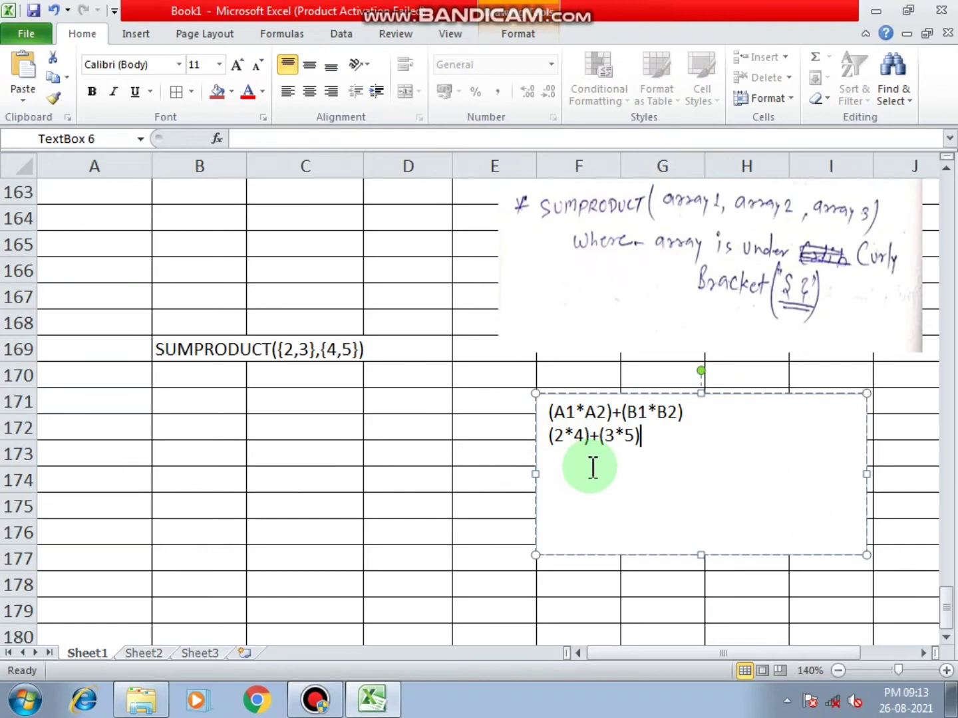
type("8+15")
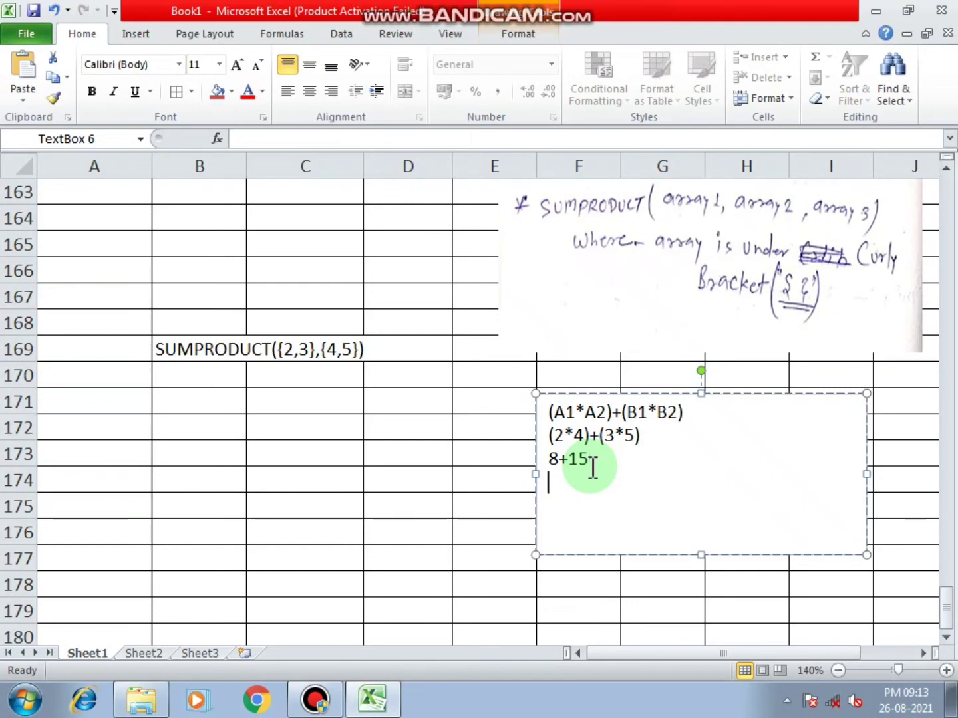
Finish the worked calculation in the text box with 23 on a line below 8+15
key("Return")
type("23")
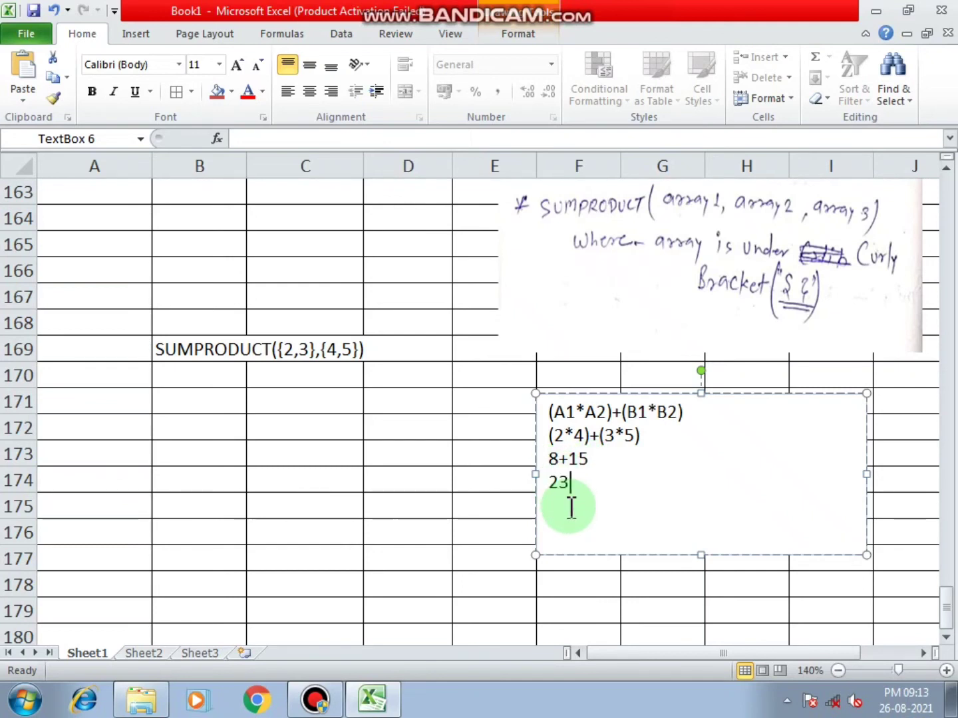
left_click(336, 356)
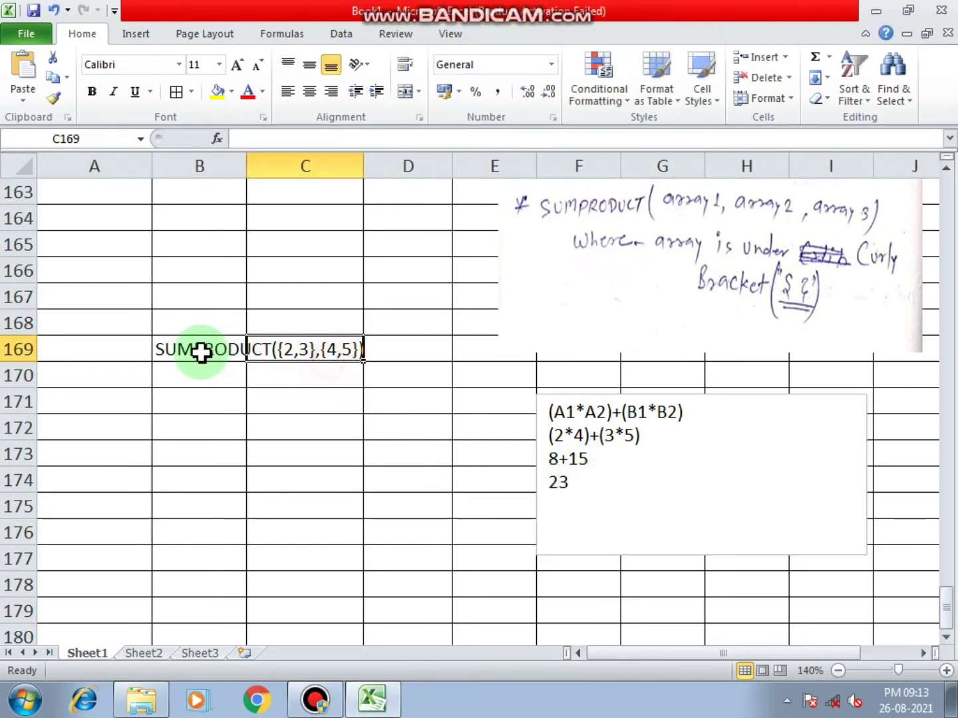
Put the equals sign back in front of the SUMPRODUCT text in B169 and enter it as a formula
left_click(183, 352)
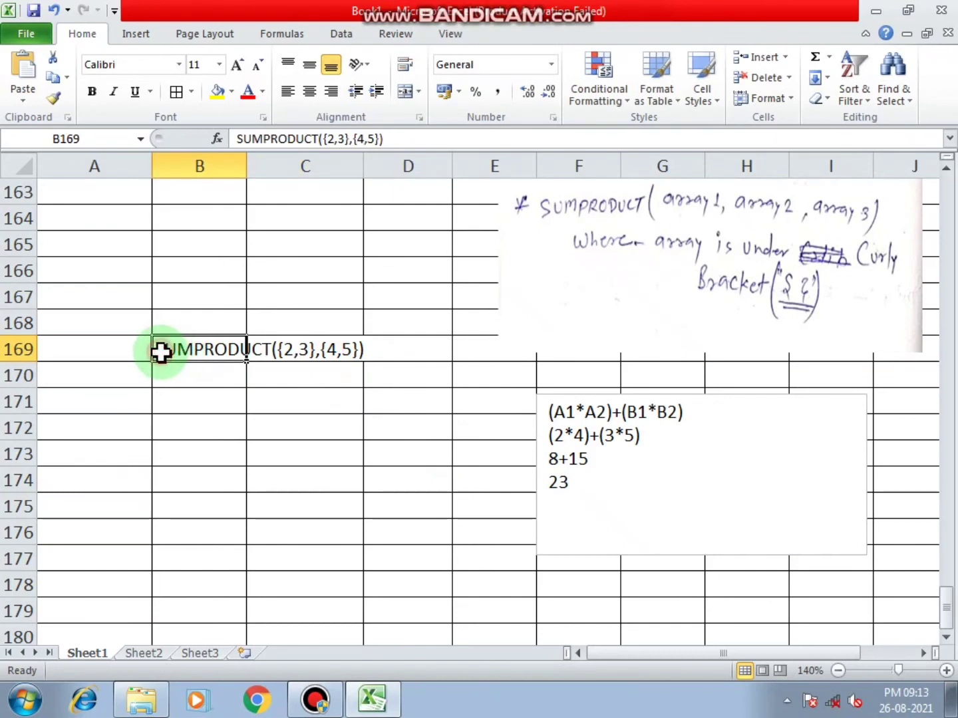
double_click(160, 352)
type("=")
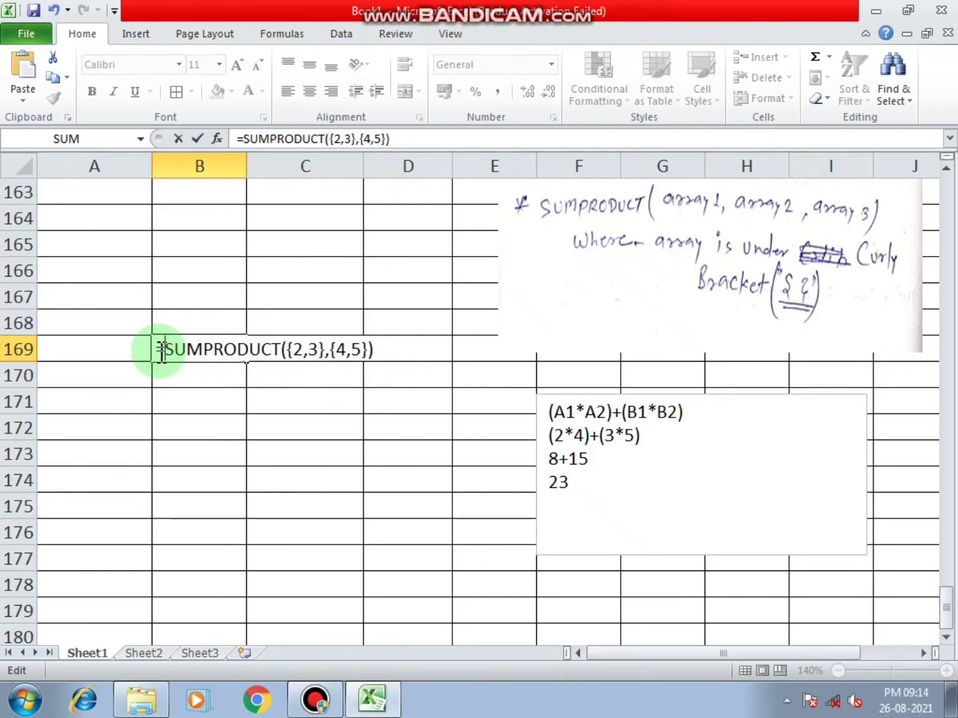
left_click(374, 350)
key("Return")
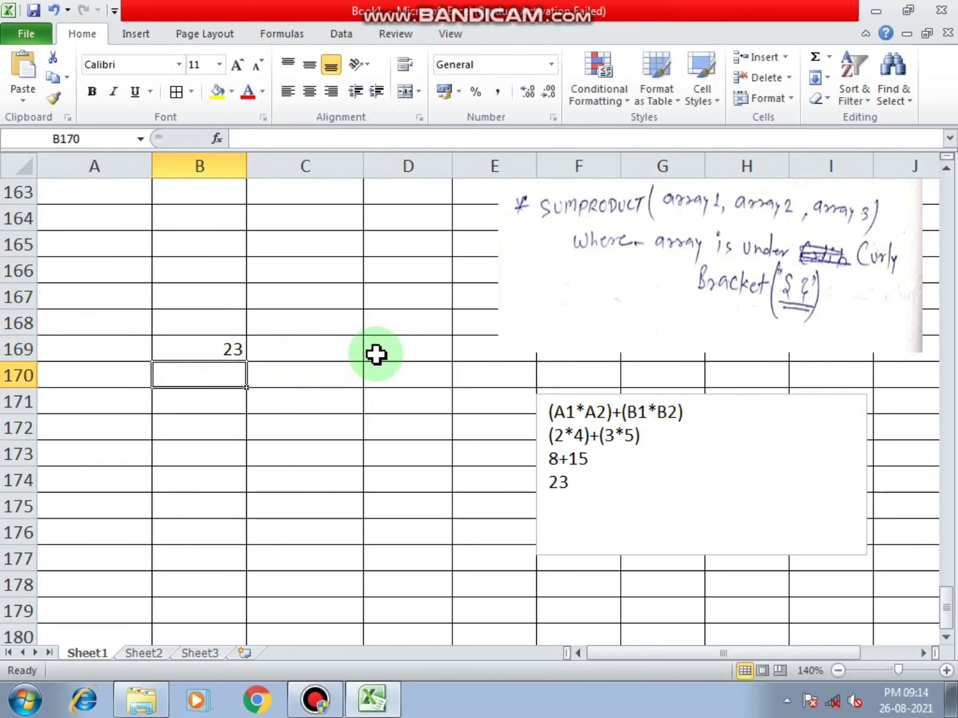
Change the first array of the SUMPRODUCT formula in B169 to {5,4}
double_click(214, 354)
left_click(326, 358)
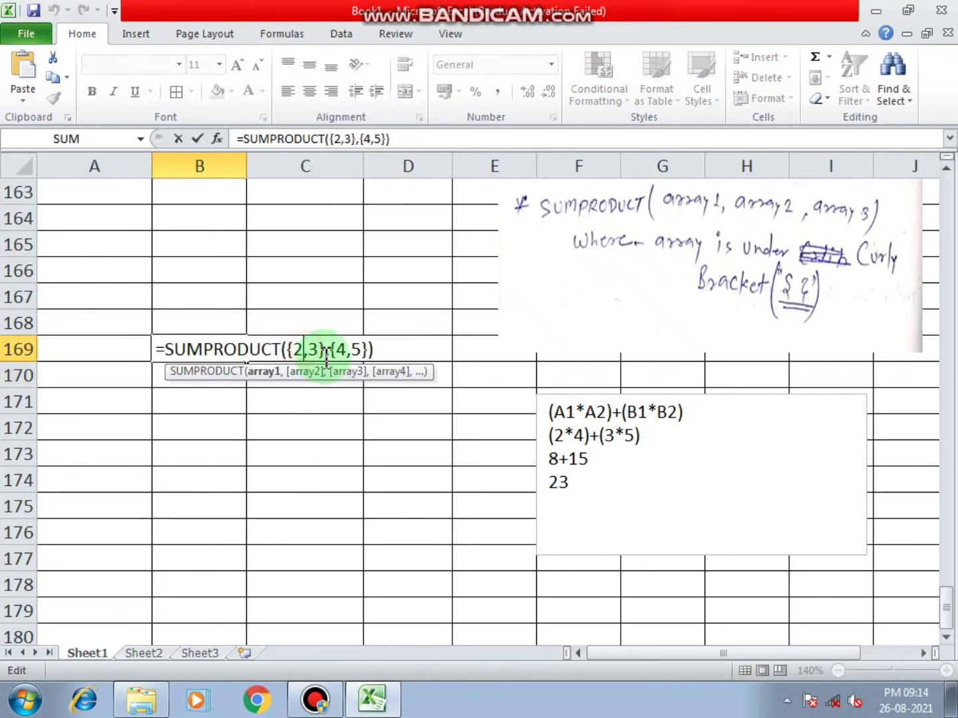
key("Left")
key("Left")
key("Left")
key("BackSpace")
type("5")
key("Delete")
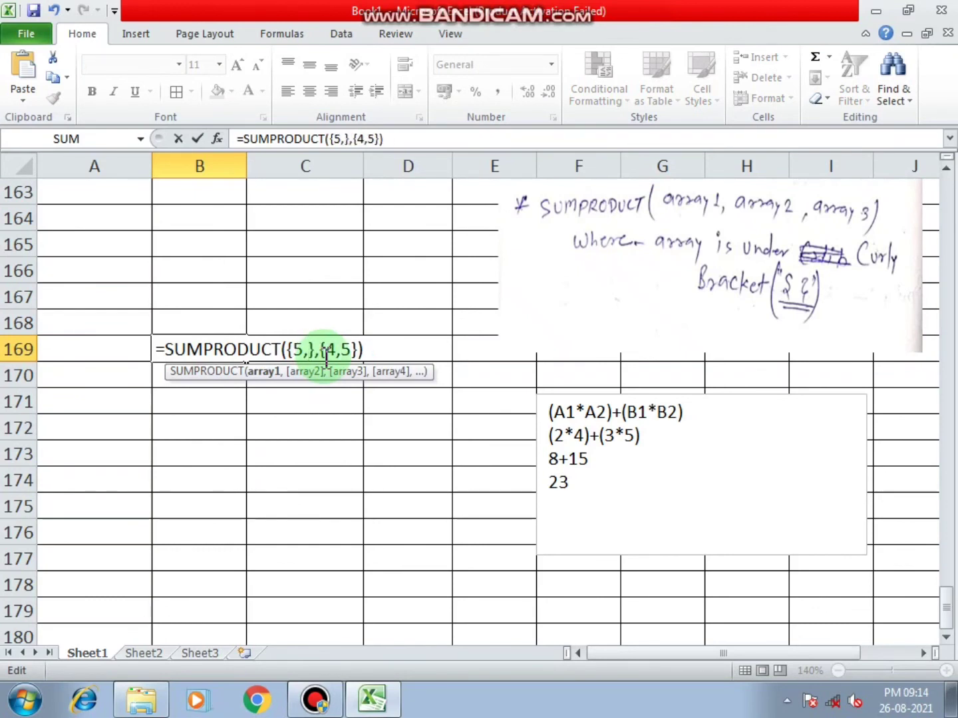
type("4")
key("Right")
key("Right")
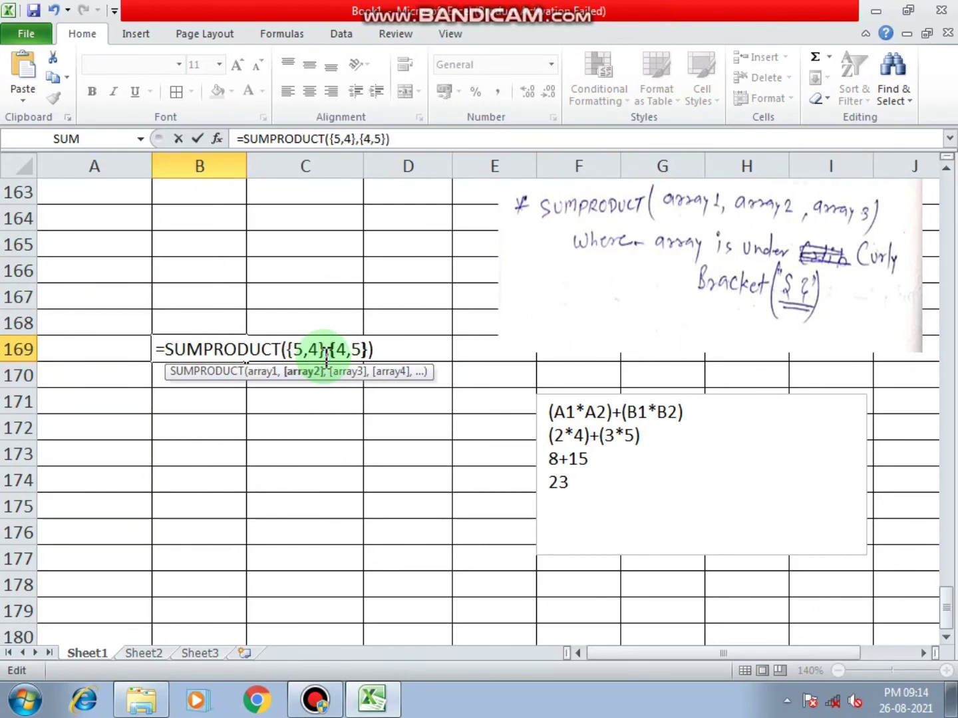
Change the second array of the SUMPRODUCT formula in B169 to {7,8}
key("Right")
key("Delete")
type("7")
key("Delete")
type("8")
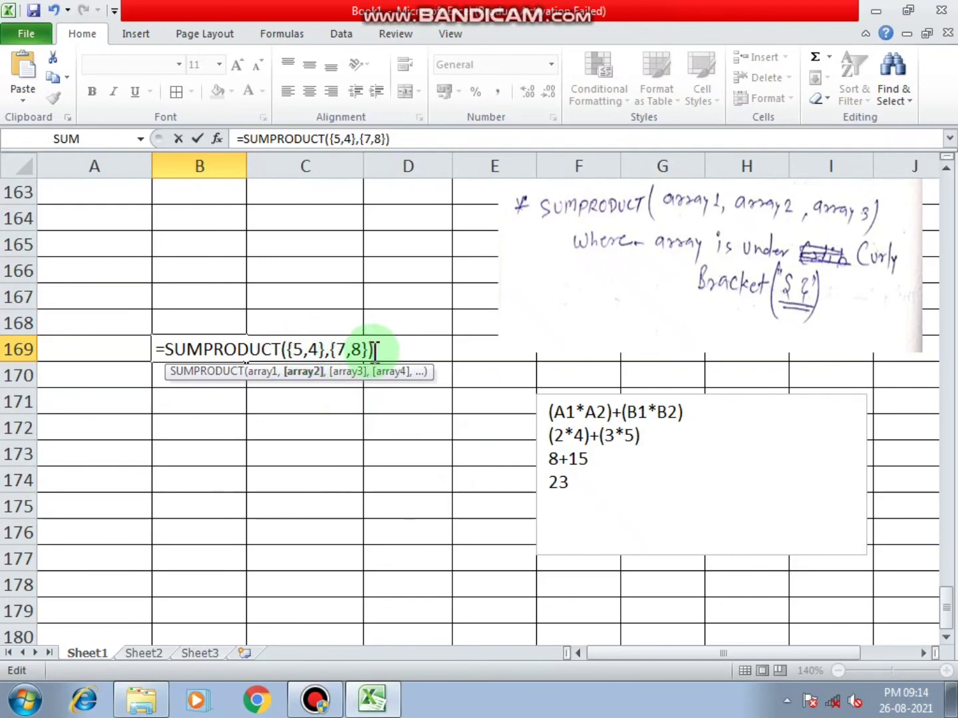
Accept the edited formula and delete the 2 from the (2*4)+(3*5) line in the text box
left_click(565, 439)
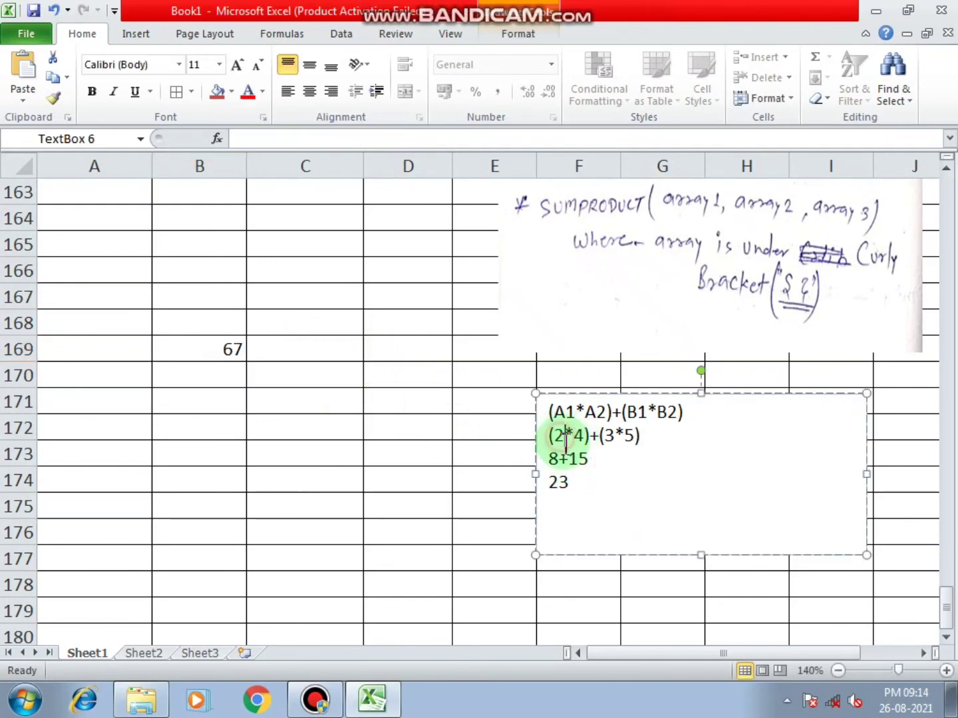
key("BackSpace")
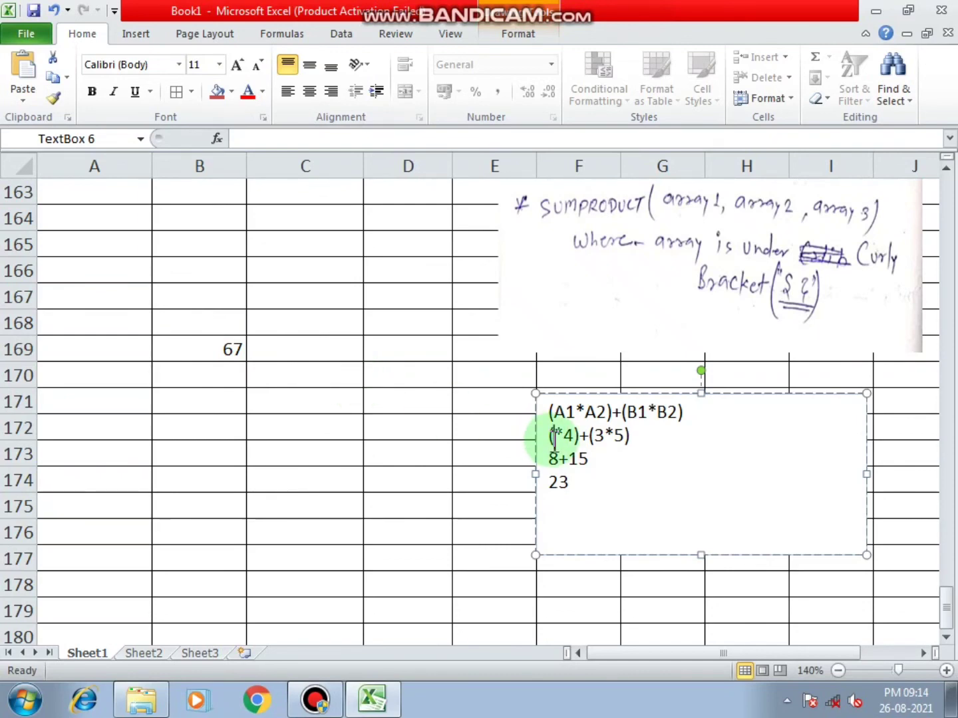
left_click(205, 349)
Go over the arrays of the B169 formula and enter =35+32 in B172 to cross-check its result
double_click(205, 350)
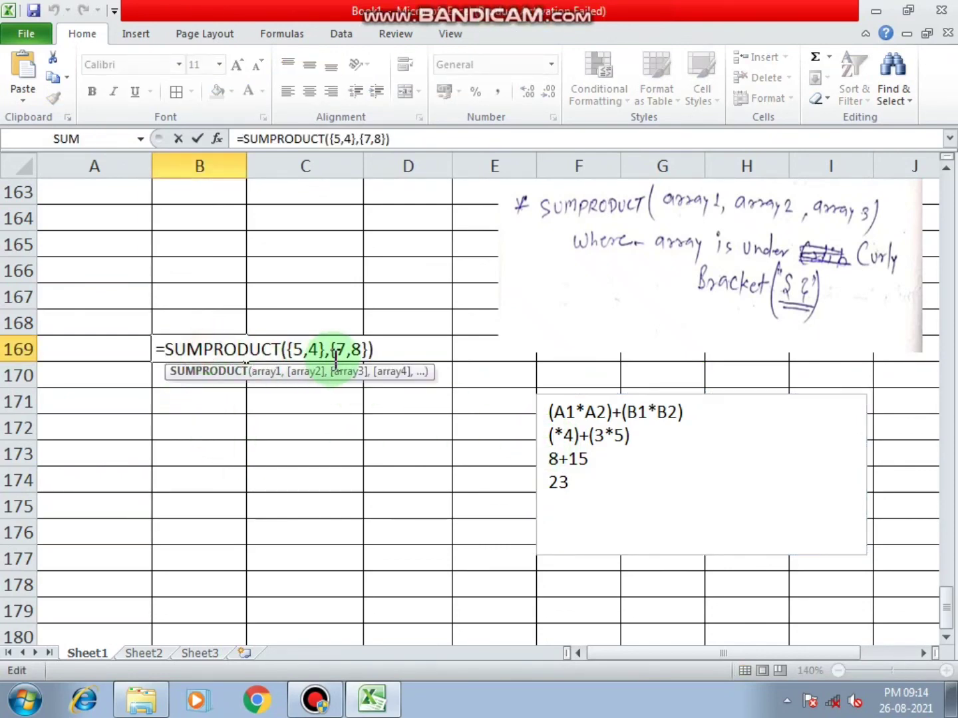
left_click_drag(304, 350, 330, 346)
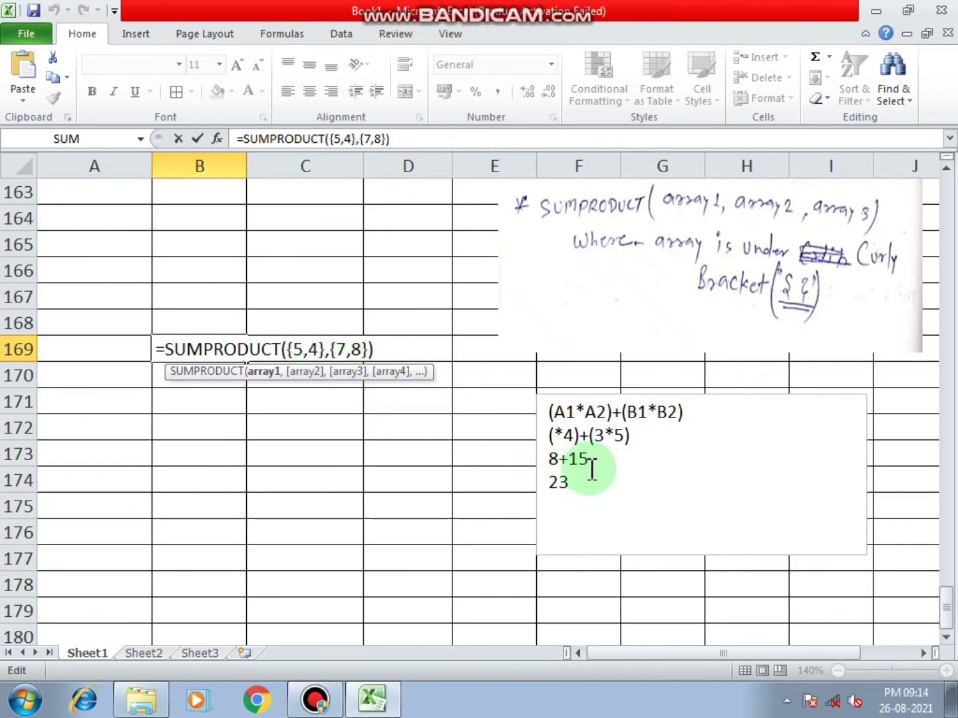
key("Return")
key("Down")
key("Down")
type("=")
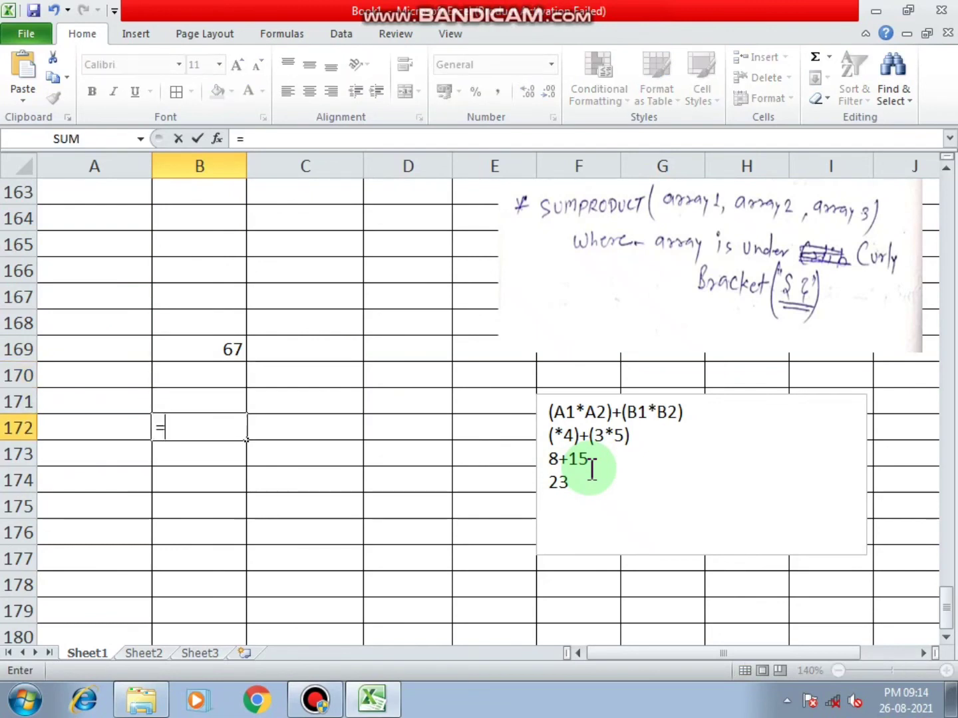
type("35+32")
key("Return")
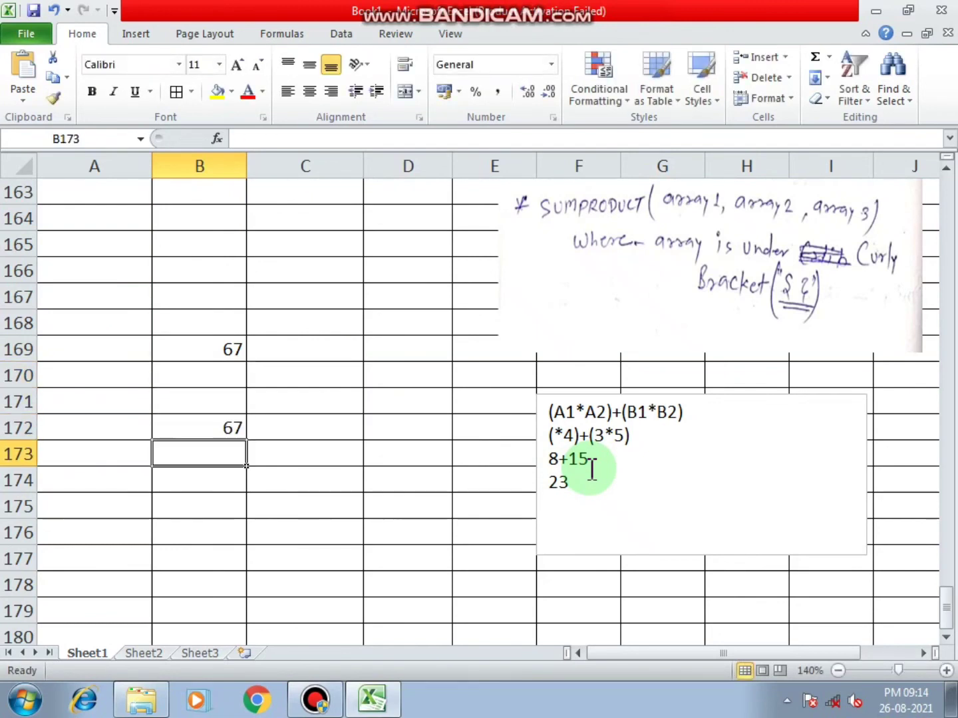
double_click(204, 348)
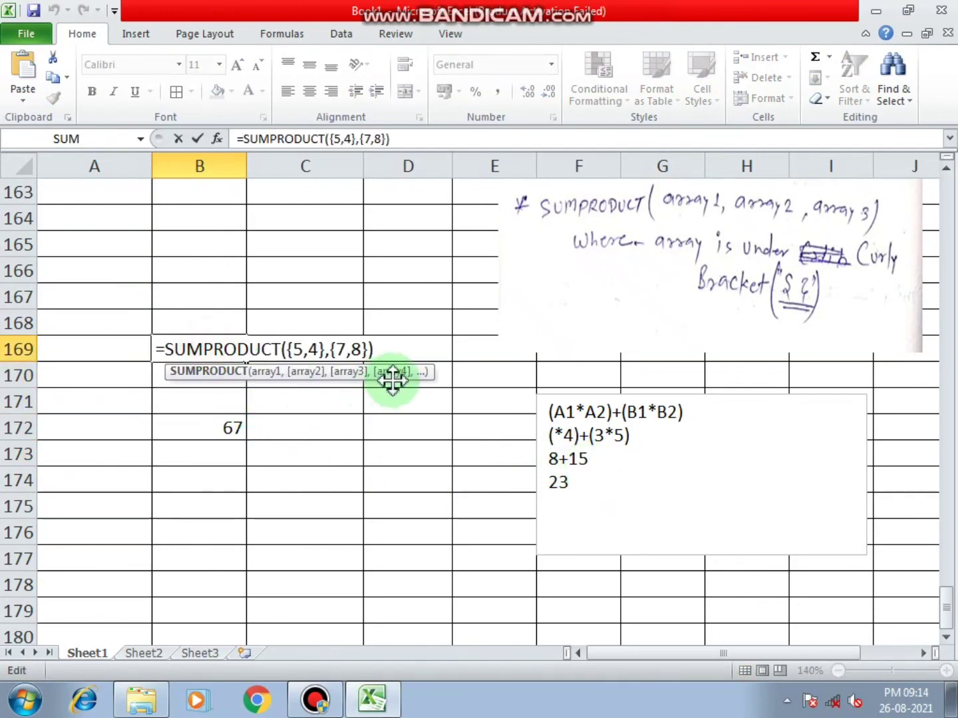
left_click(457, 404)
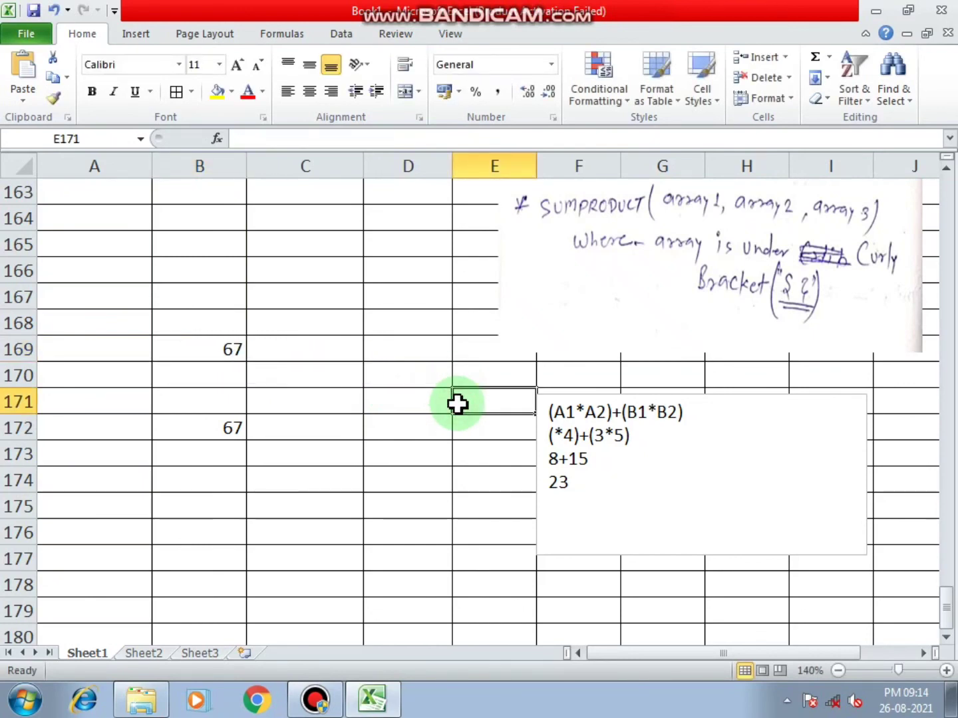
Review the worked function examples and handwritten notes from the first rows of Sheet1 through the SUMSQ and SUMPRODUCT sections
scroll(458, 404, "up", 20)
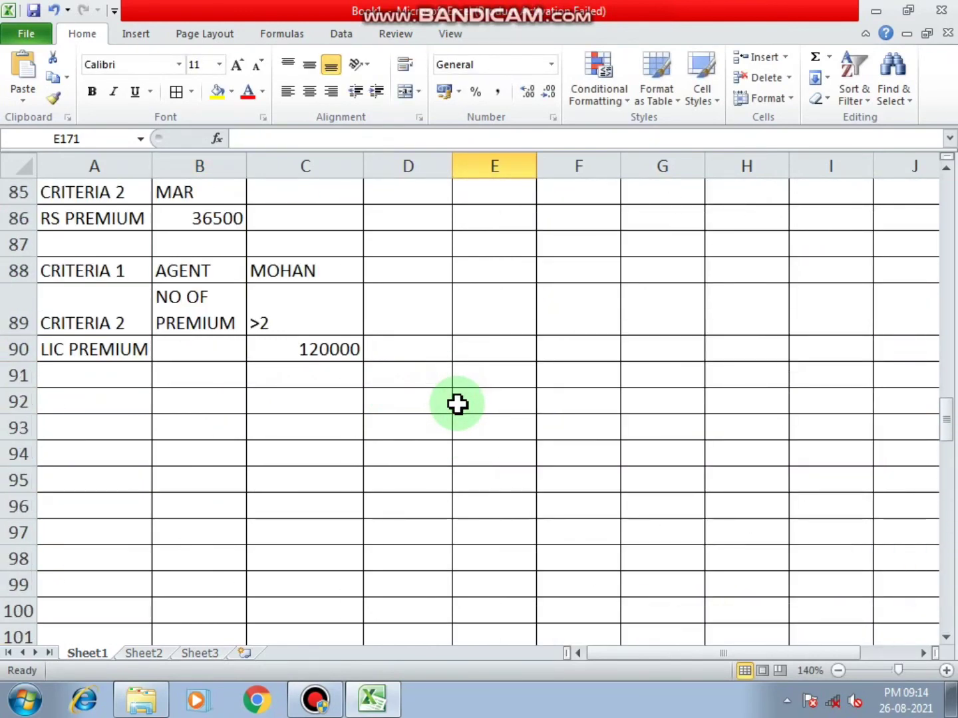
scroll(457, 404, "up", 20)
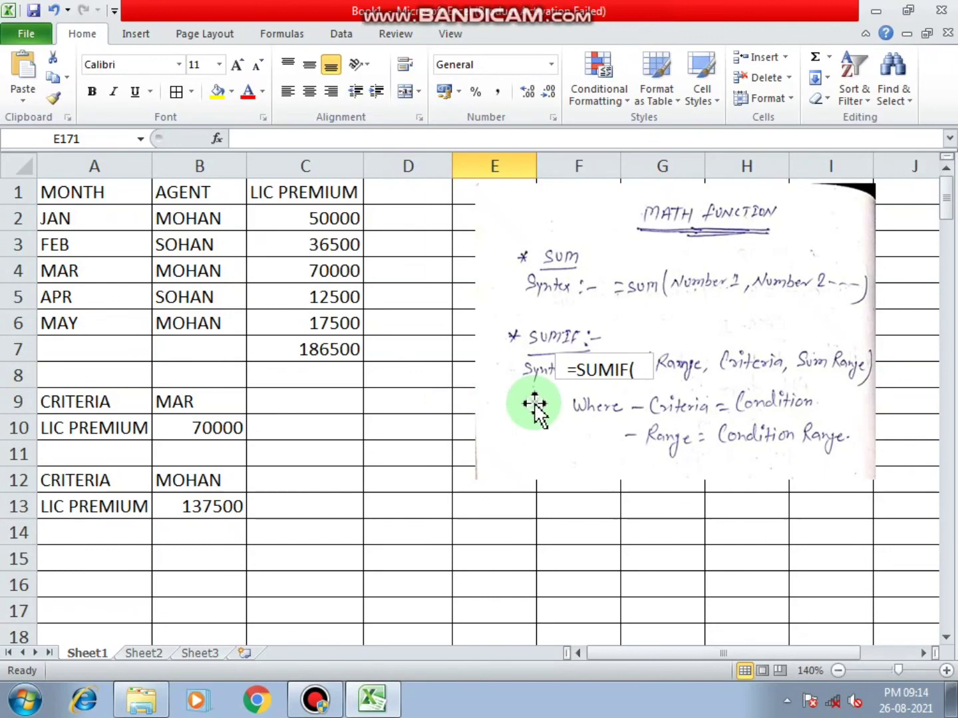
scroll(632, 377, "down", 1)
scroll(632, 377, "down", 20)
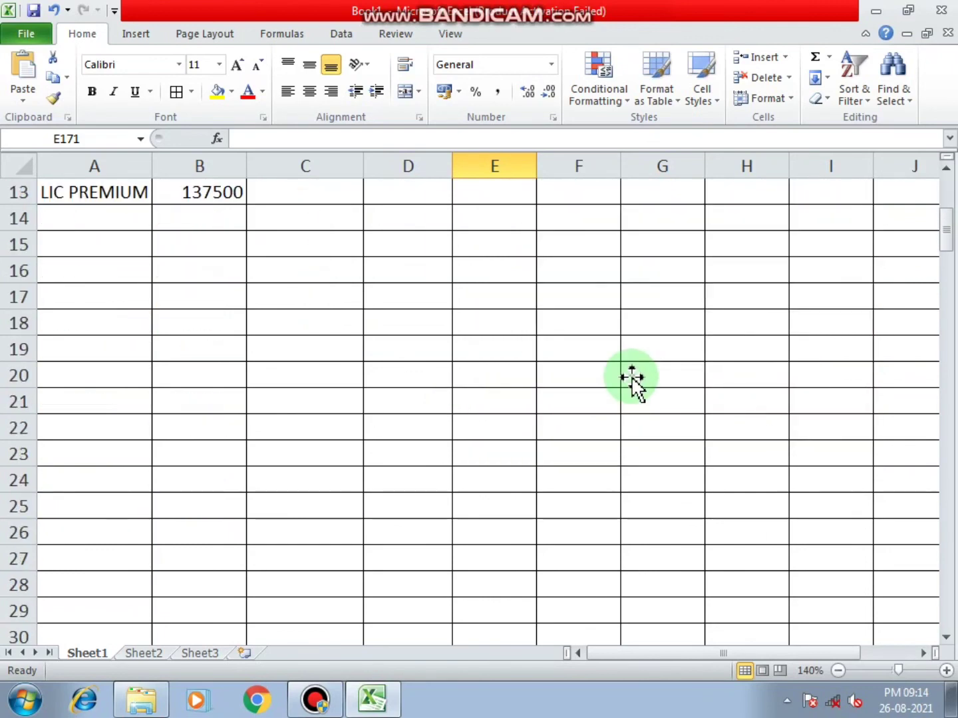
scroll(632, 377, "down", 20)
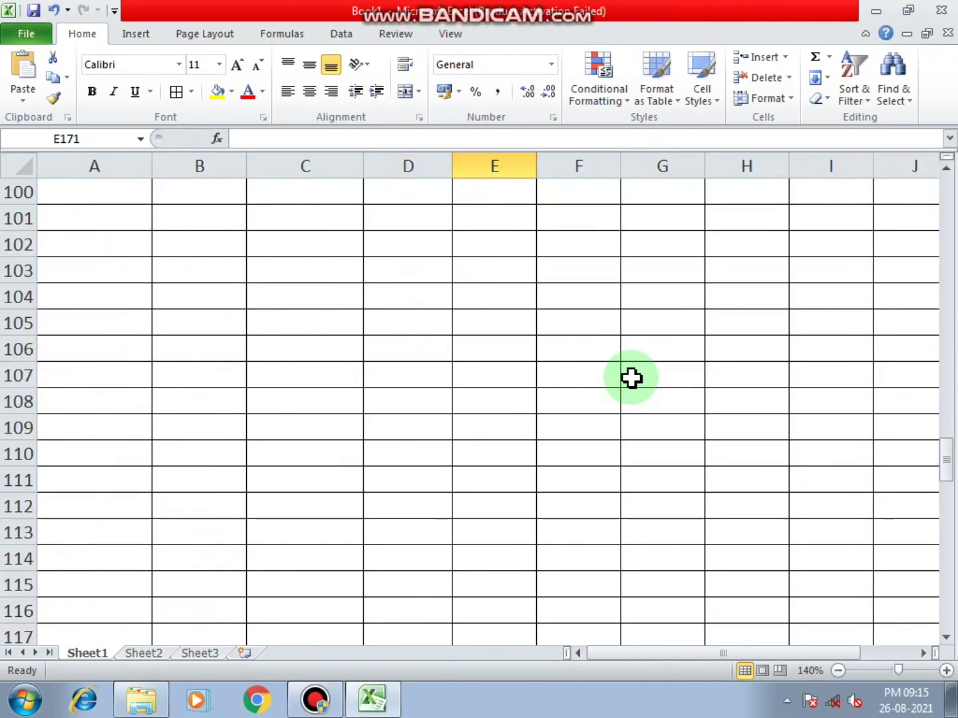
scroll(632, 381, "down", 6)
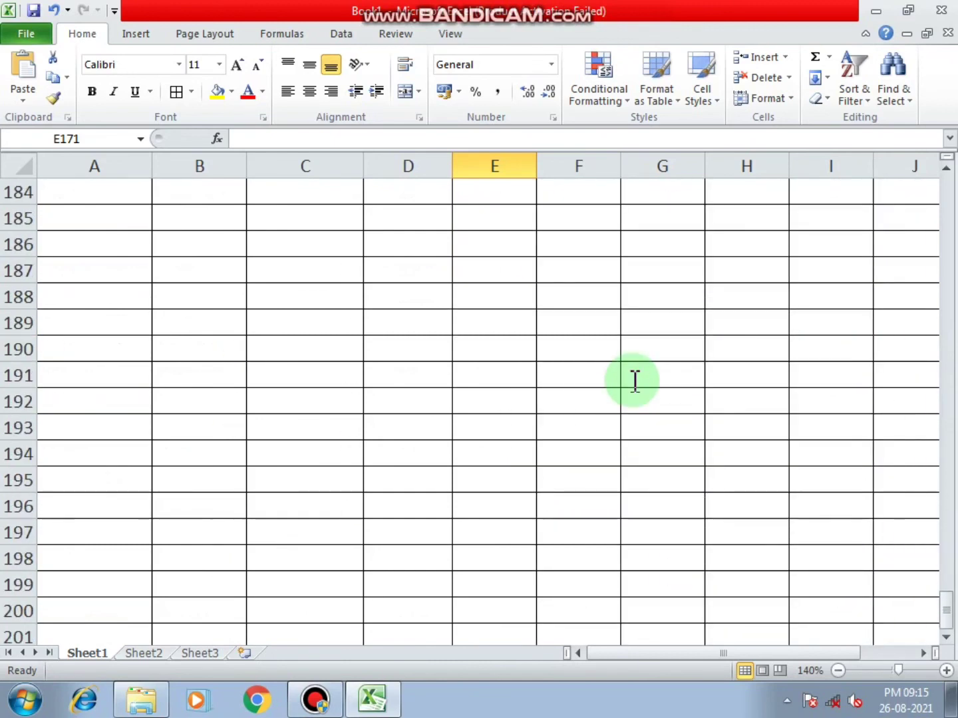
scroll(635, 381, "up", 8)
left_click(444, 349)
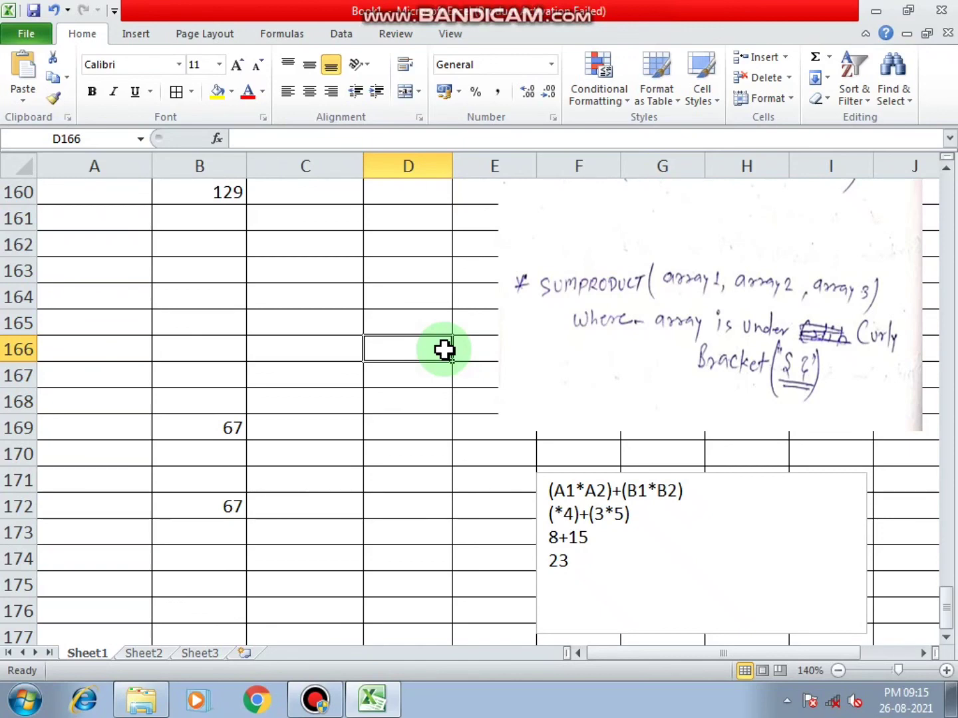
scroll(333, 423, "up", 3)
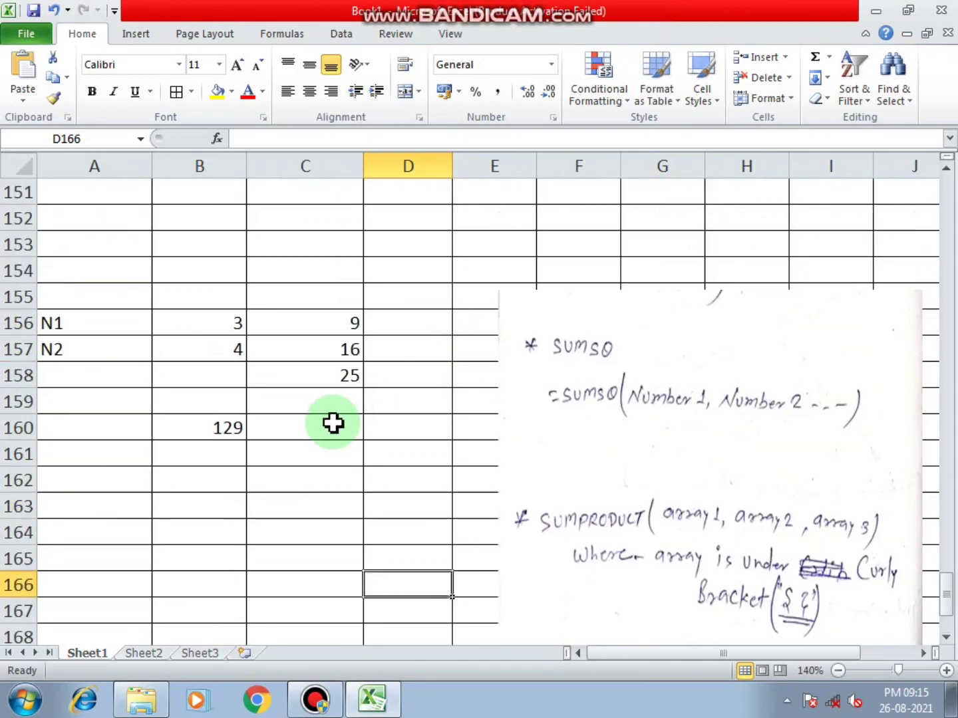
scroll(333, 425, "down", 10)
left_click(330, 428)
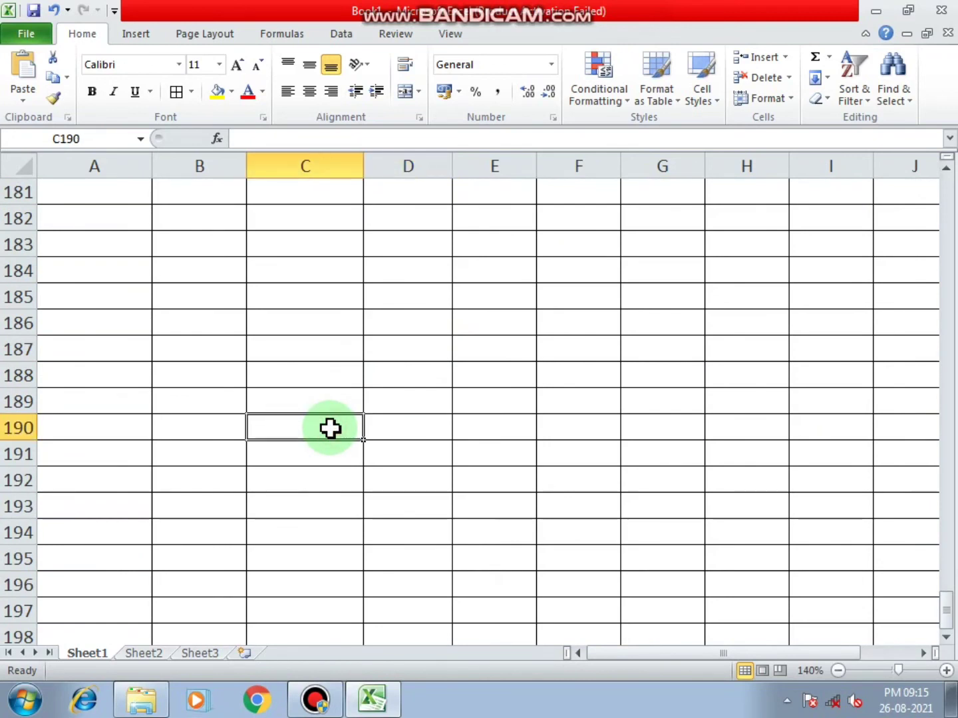